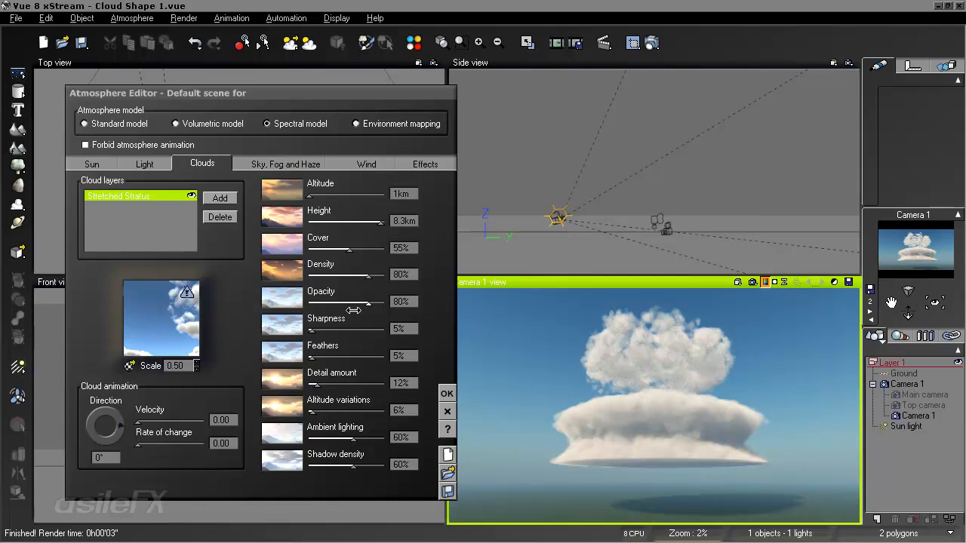
Set the cloud layer's Detail amount to 0% and open the Color & Density settings of the Stretched Stratus material.
drag(357, 386, 347, 387)
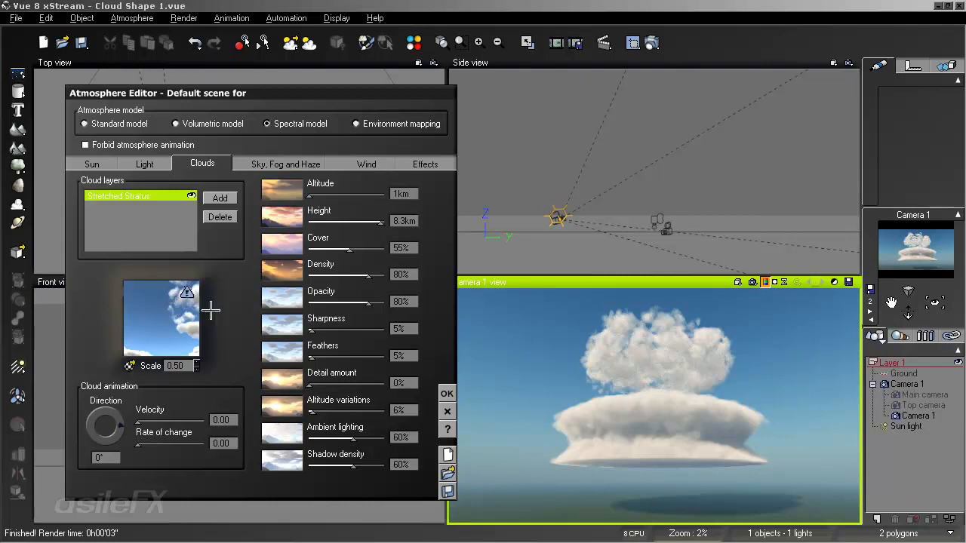
right_click(190, 298)
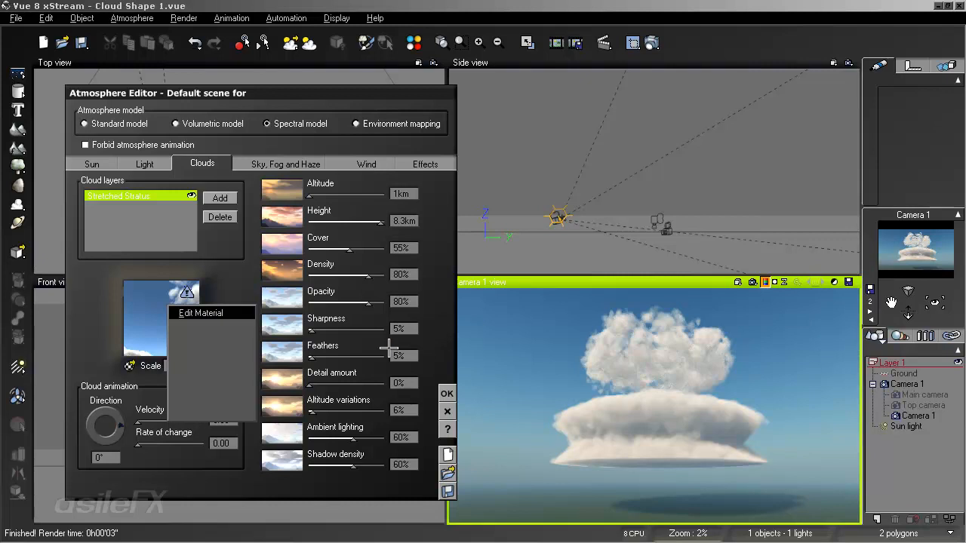
key(Return)
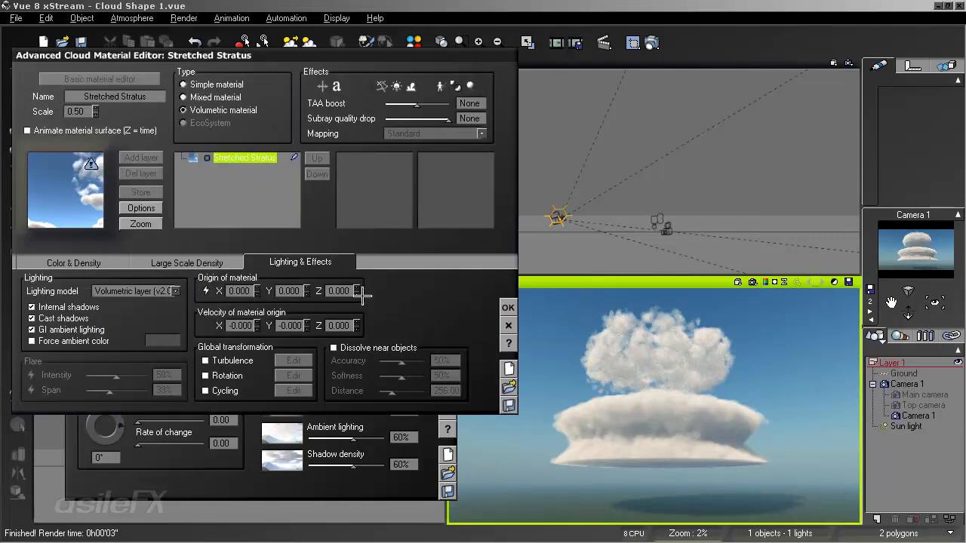
click(89, 263)
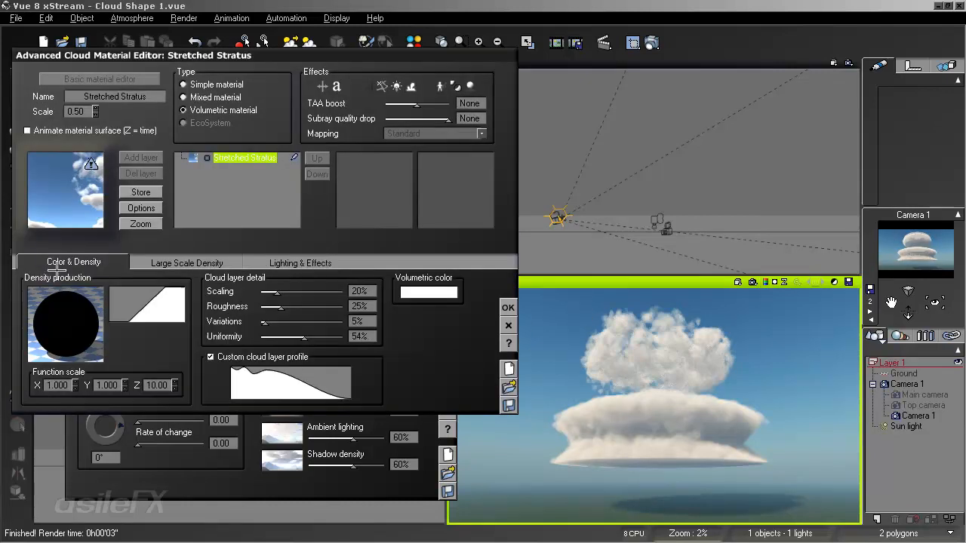
Reset the custom cloud layer profile and flatten it at full value by placing a keypoint at X -1, Y 1.
right_click(271, 373)
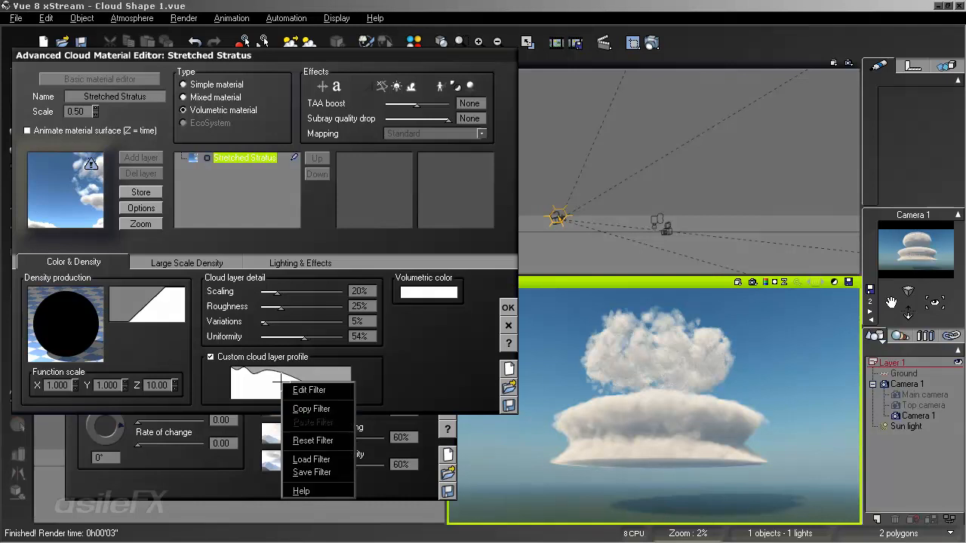
click(317, 437)
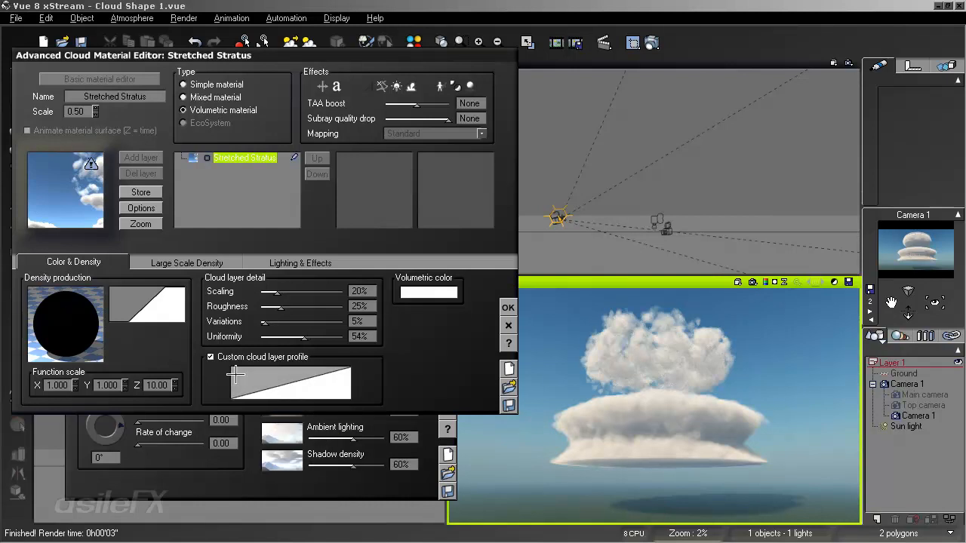
right_click(300, 379)
click(329, 379)
click(312, 229)
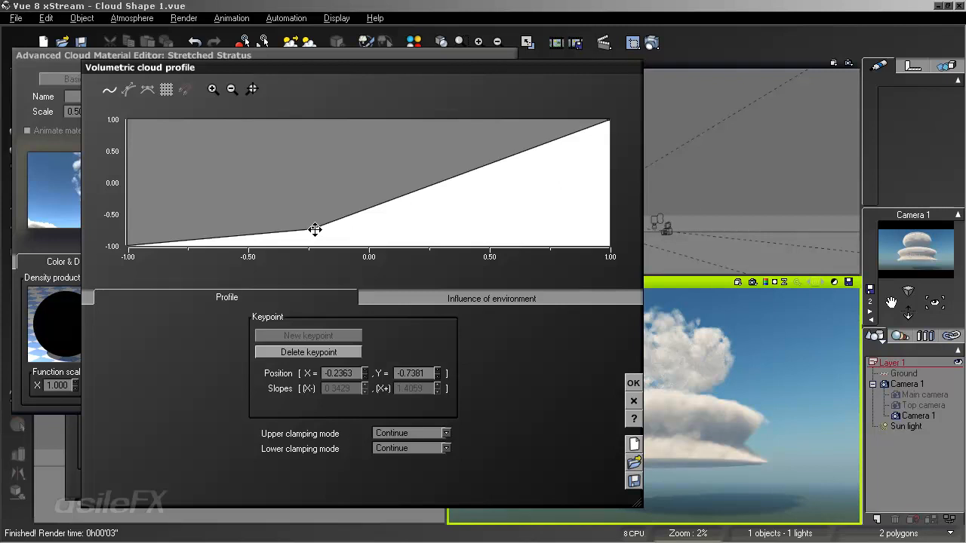
drag(312, 228, 127, 120)
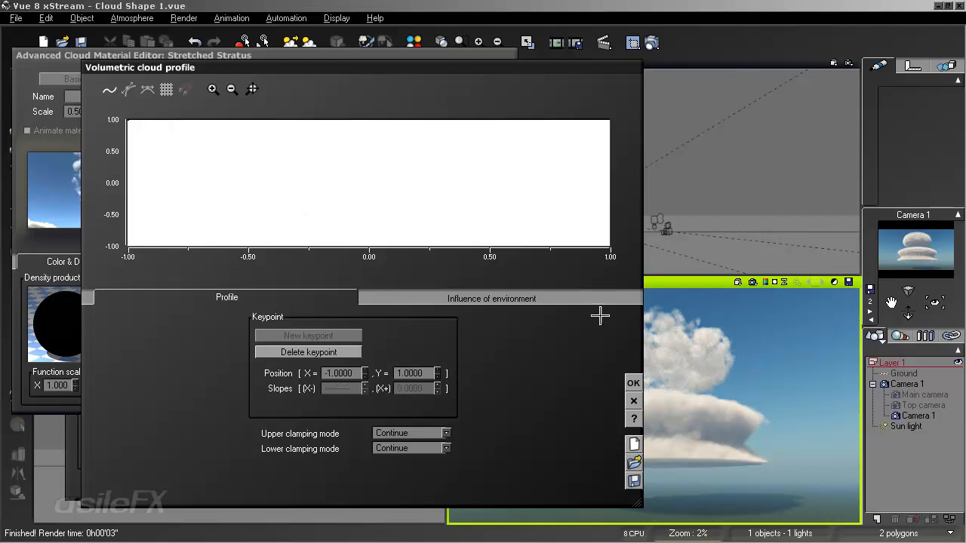
click(632, 382)
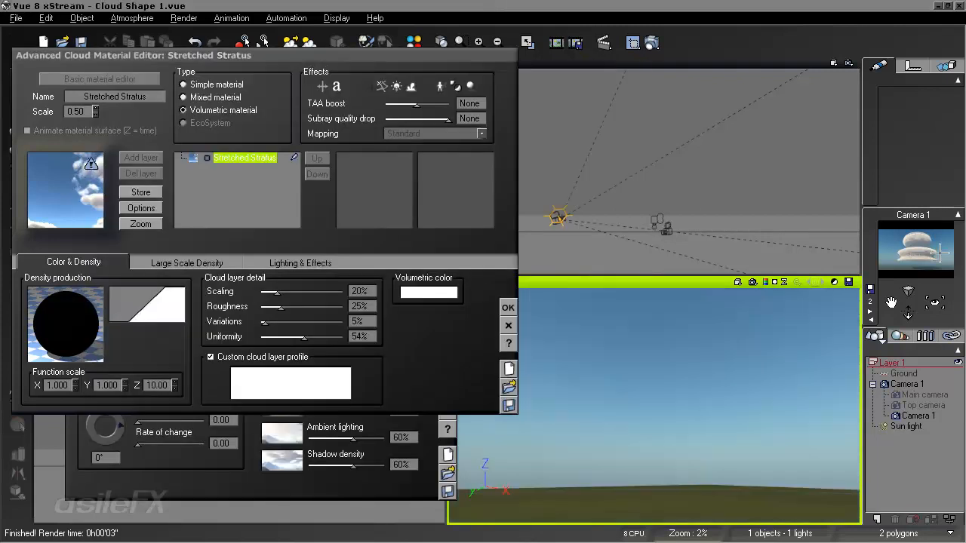
Aim Camera 1 higher to frame the tall cloud column and render its view.
right_drag(808, 324, 812, 289)
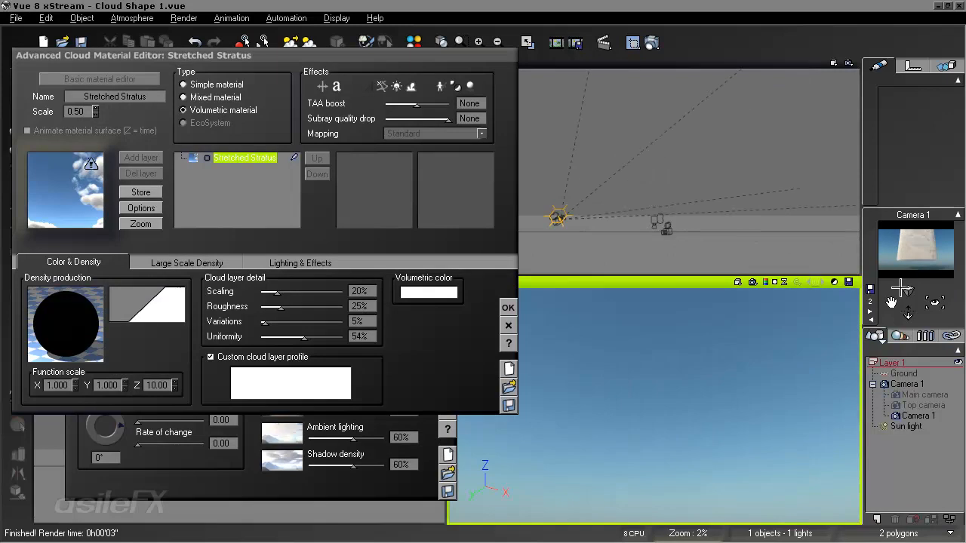
right_drag(767, 383, 751, 387)
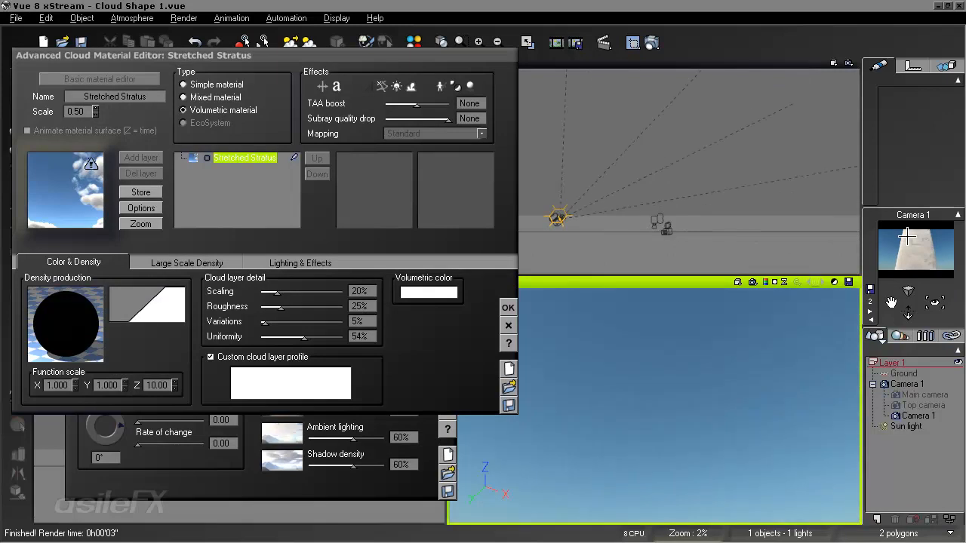
click(752, 282)
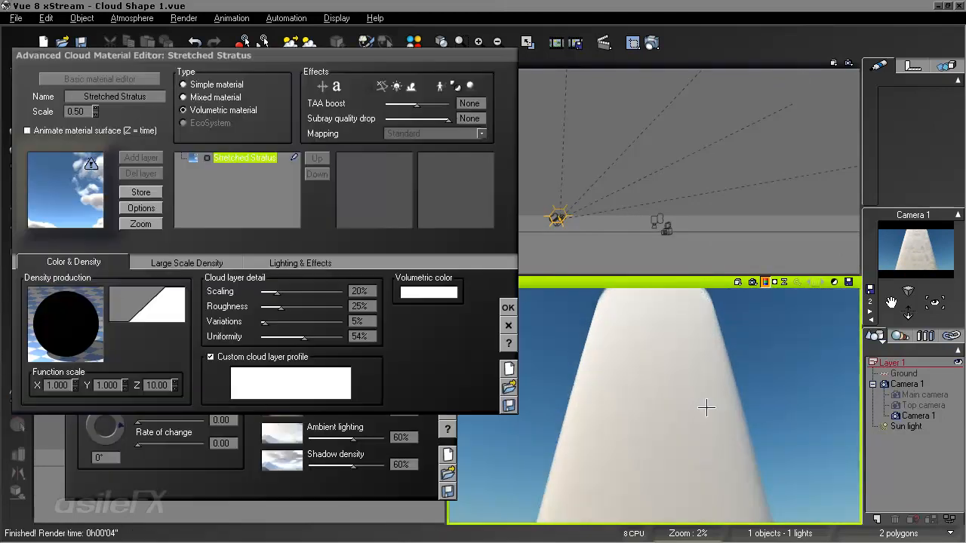
Set the Z function scale of the material's density production to 1.
right_click(61, 296)
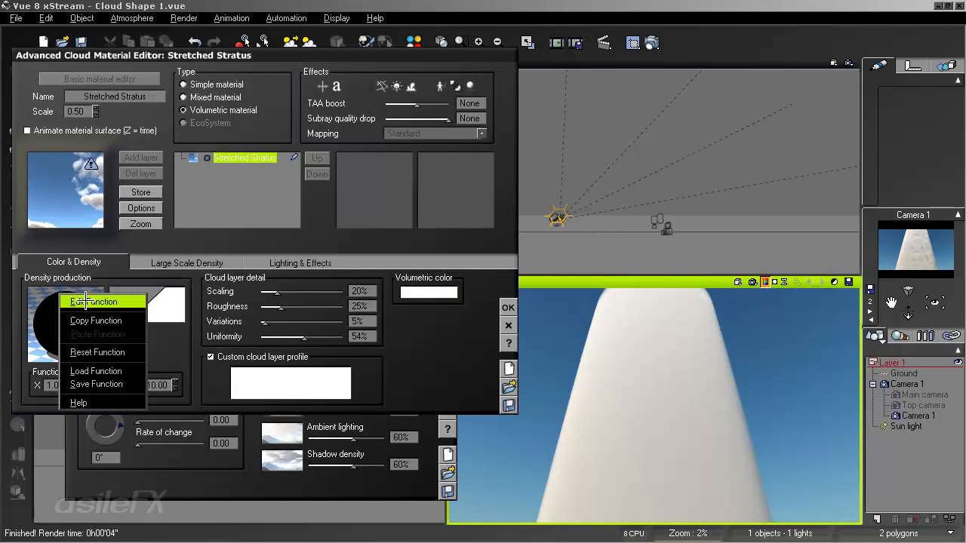
click(181, 353)
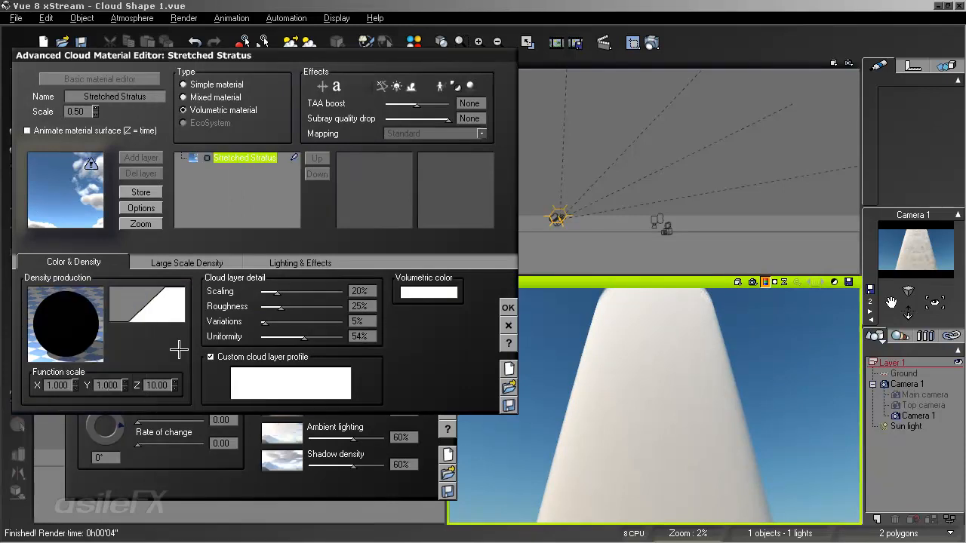
double_click(157, 385)
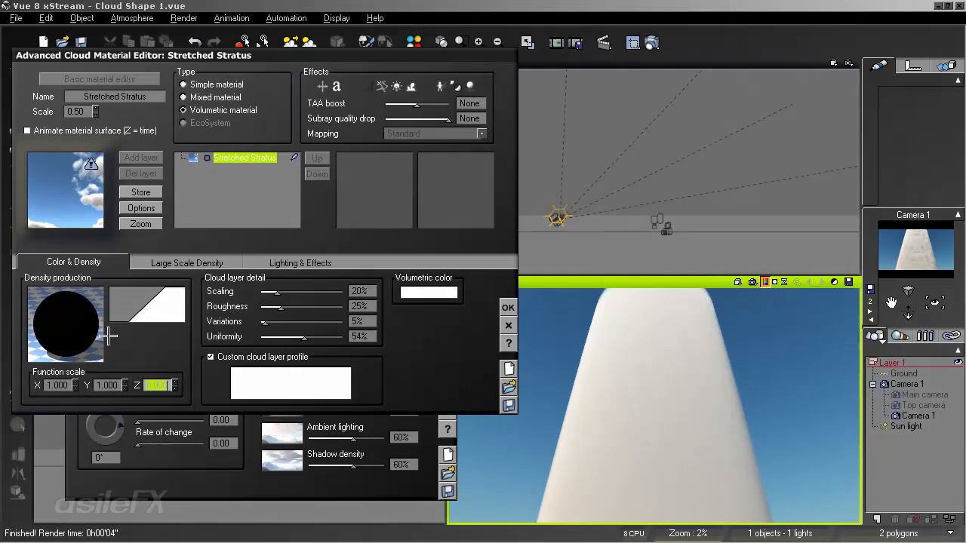
text(1)
Lower Camera 1's aim to centre the dome-shaped cloud above the horizon and render its view.
click(898, 274)
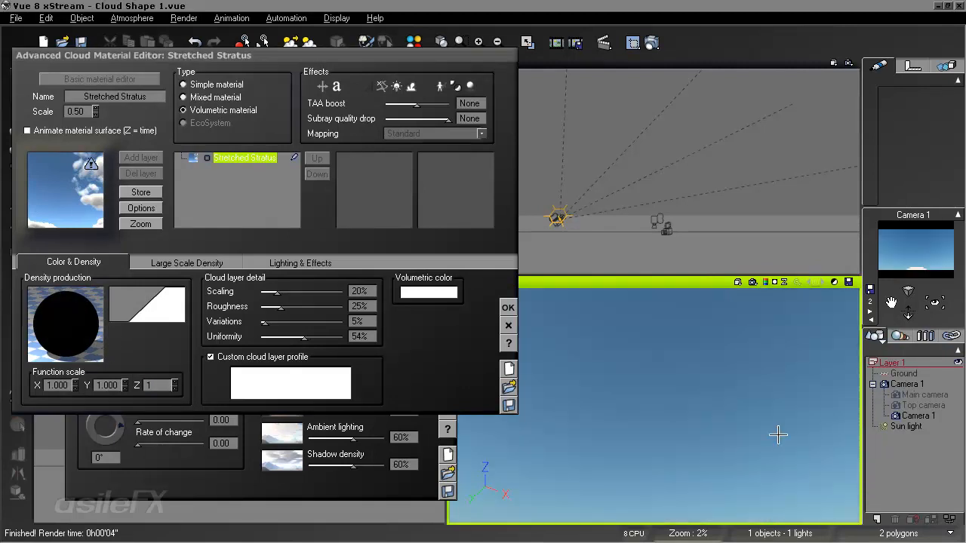
right_drag(770, 453, 758, 343)
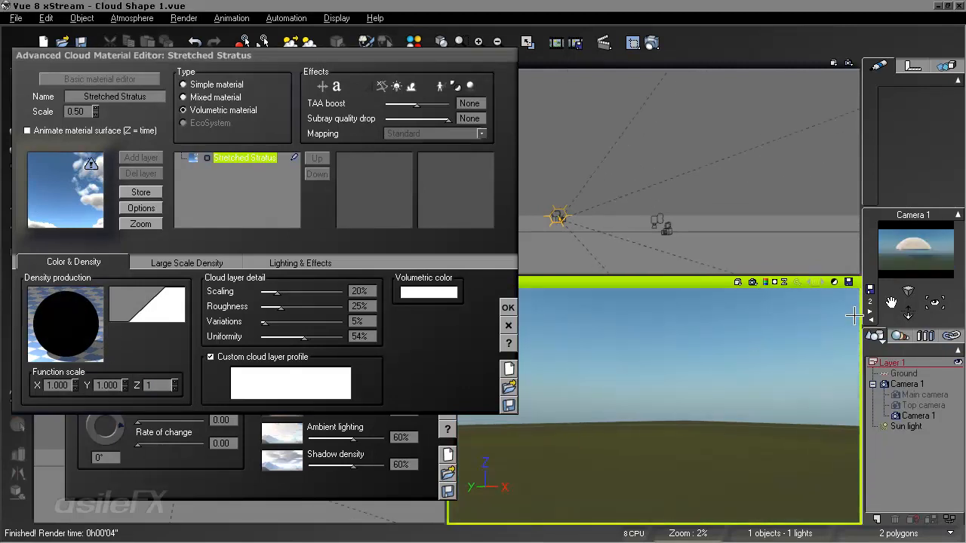
right_drag(713, 423, 731, 443)
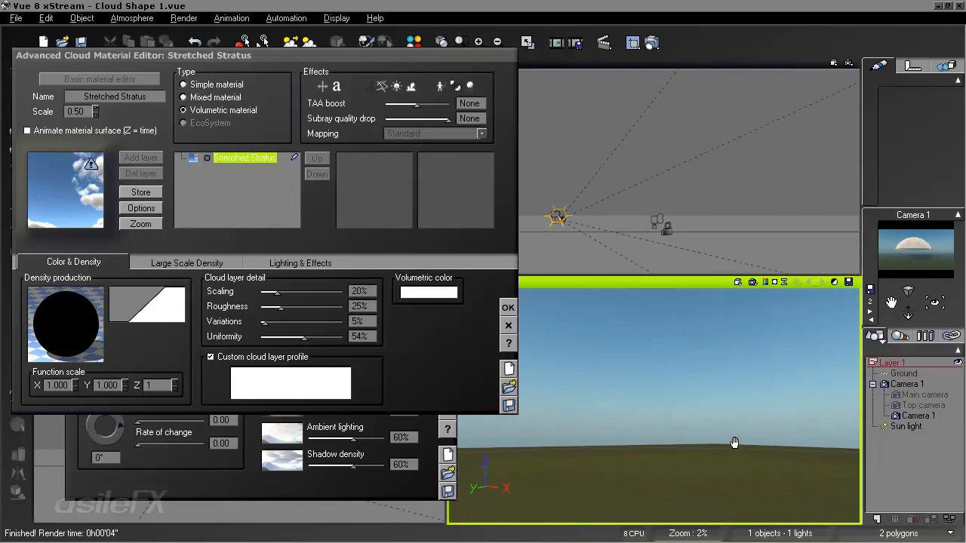
click(752, 283)
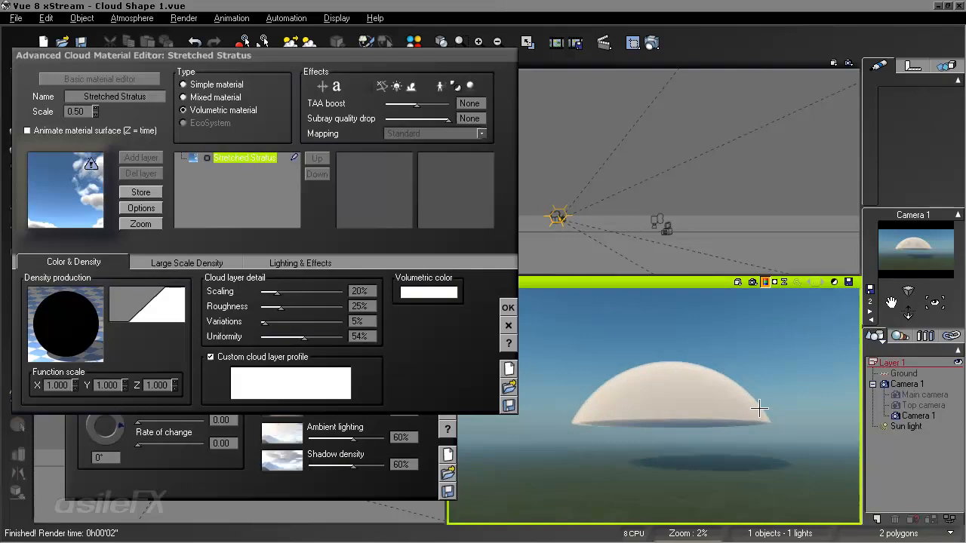
Accept the material changes and test-render the cloud layer with its height lowered to 366 m.
click(509, 306)
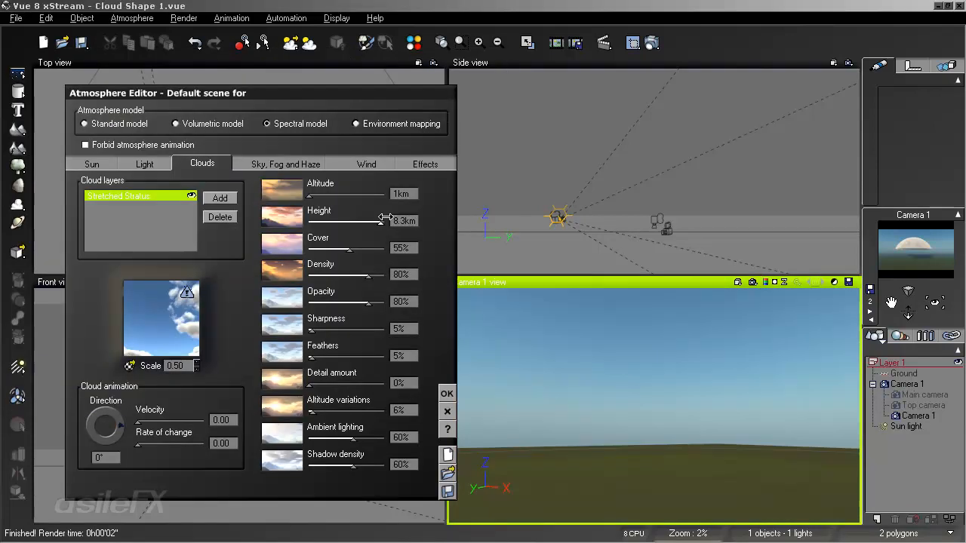
drag(380, 219, 368, 221)
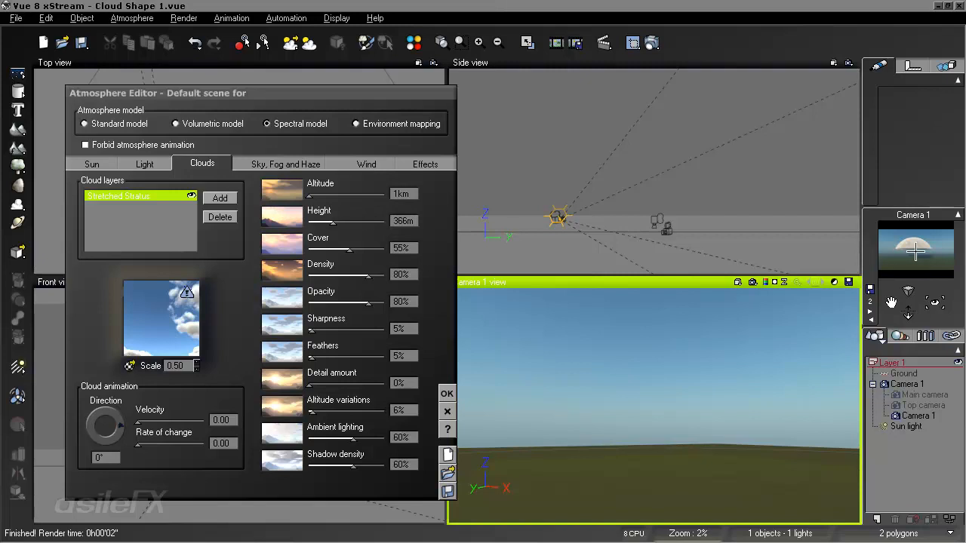
click(754, 281)
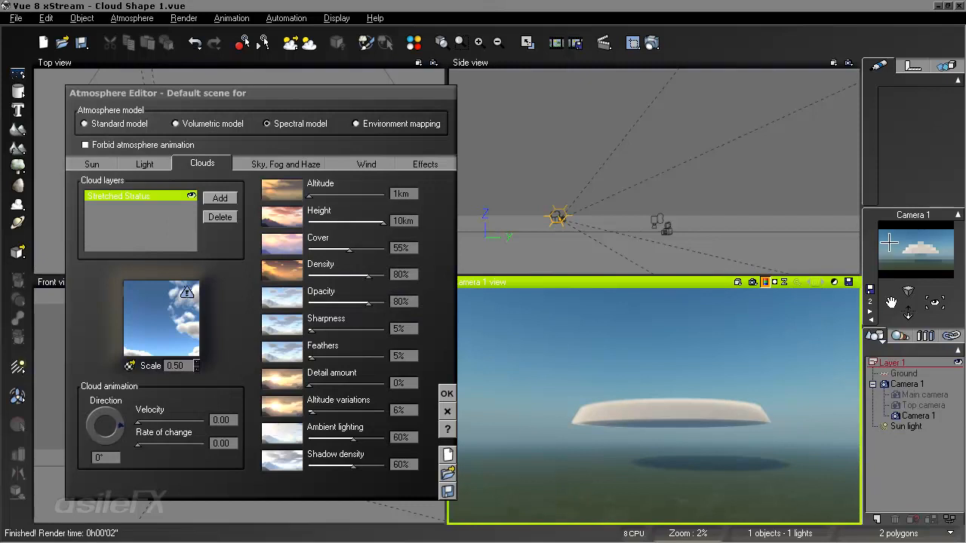
Test-render the cloud layer at a height of 10 km, and set its Feathers and Sharpness to 0%.
click(753, 282)
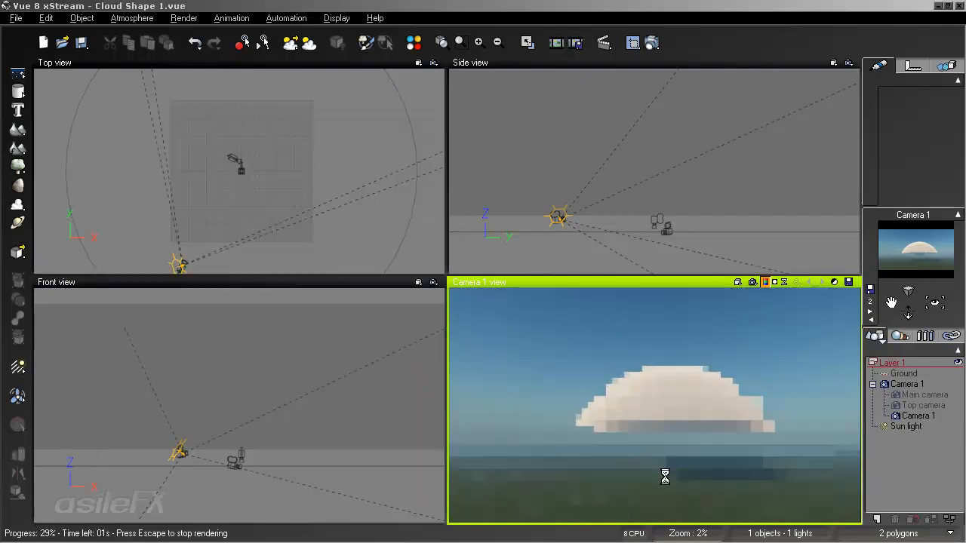
key(Escape)
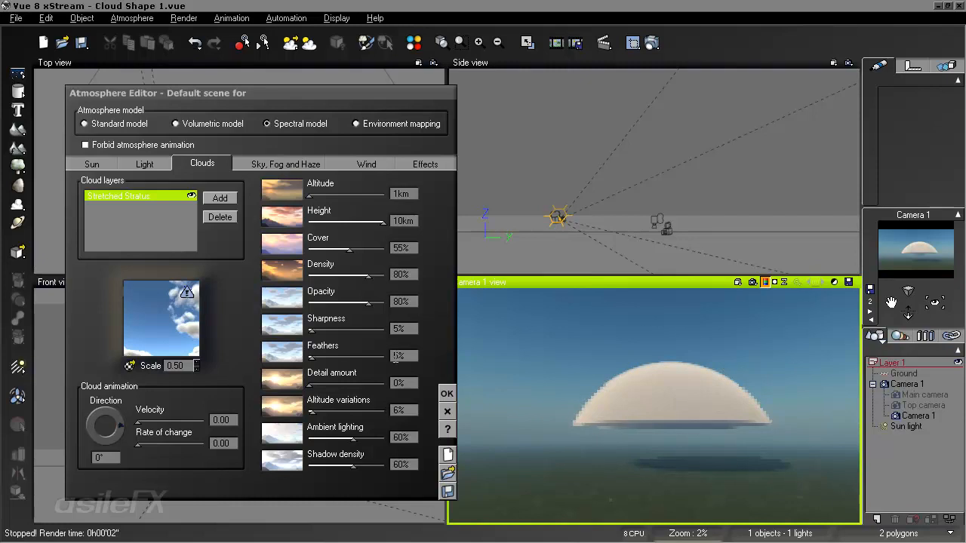
drag(369, 356, 366, 355)
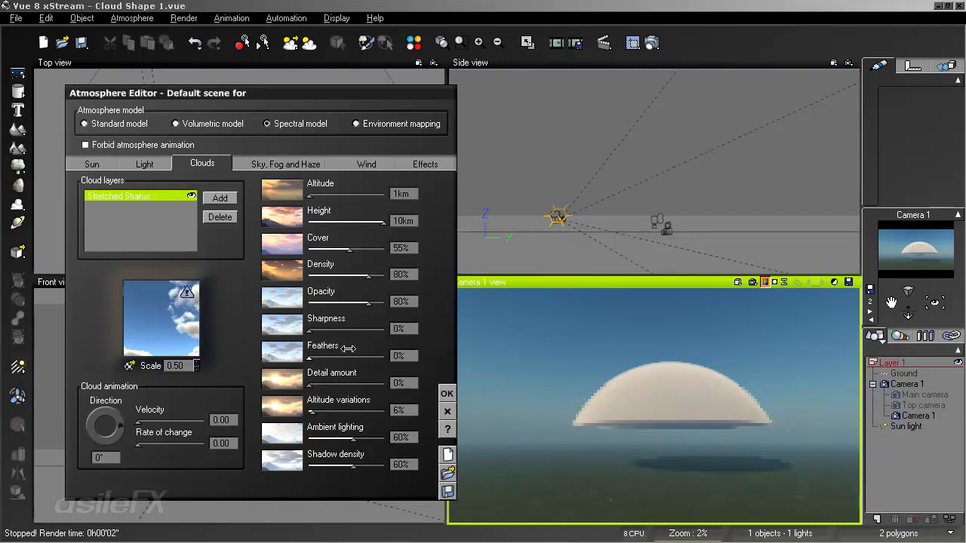
drag(321, 329, 317, 330)
Open the density production function of the Stretched Stratus cloud material for editing.
right_click(154, 296)
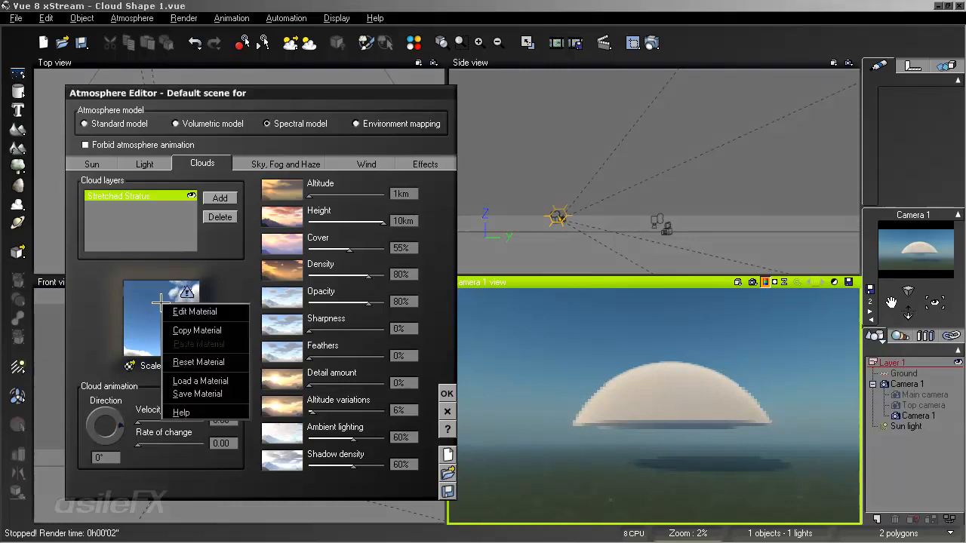
click(185, 306)
right_click(66, 318)
click(86, 327)
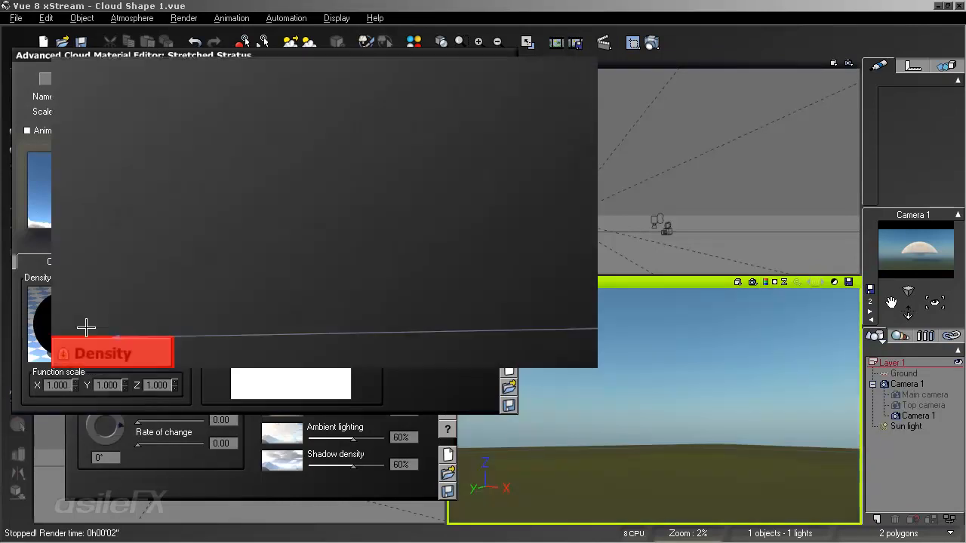
Rearrange the function nodes compactly, stacking Position, Tooth (Gaussian) and Blender above the Density output.
drag(566, 129, 154, 128)
drag(381, 211, 142, 190)
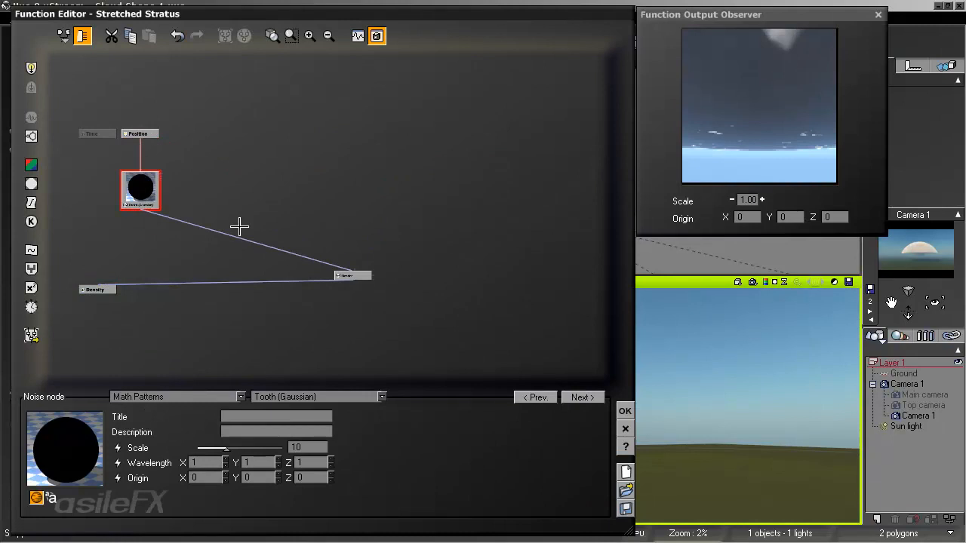
drag(350, 280, 146, 217)
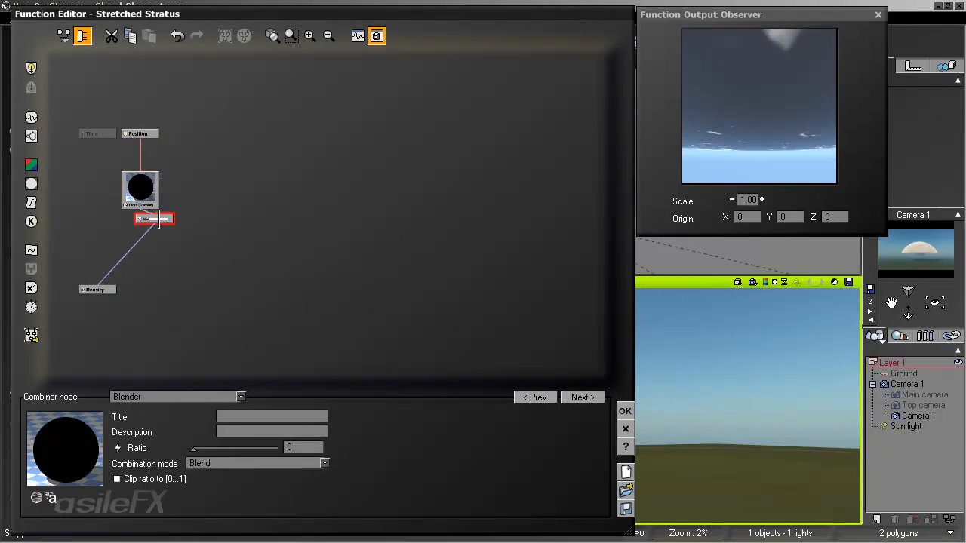
click(309, 36)
right_drag(200, 260, 595, 223)
click(390, 276)
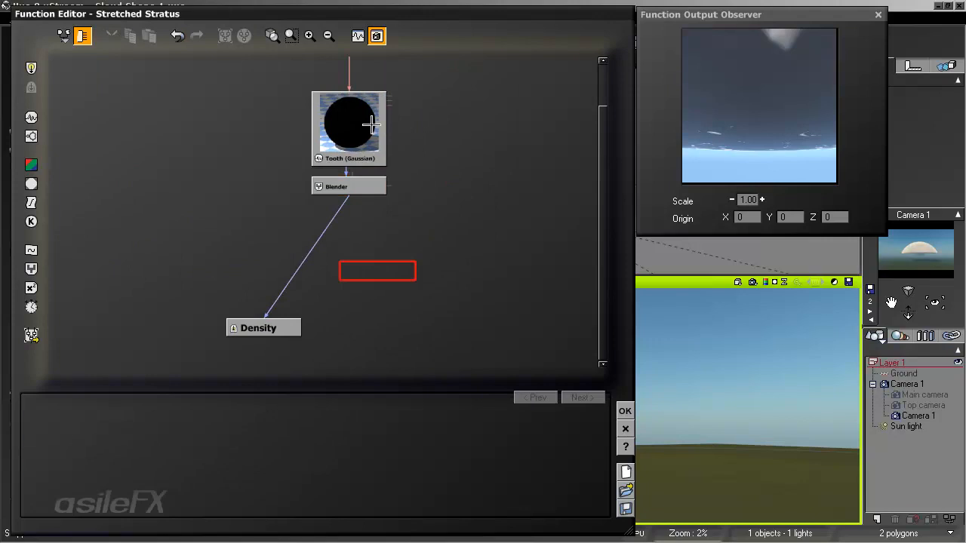
Set the Tooth (Gaussian) node's Z origin to 2 and accept the function.
click(372, 125)
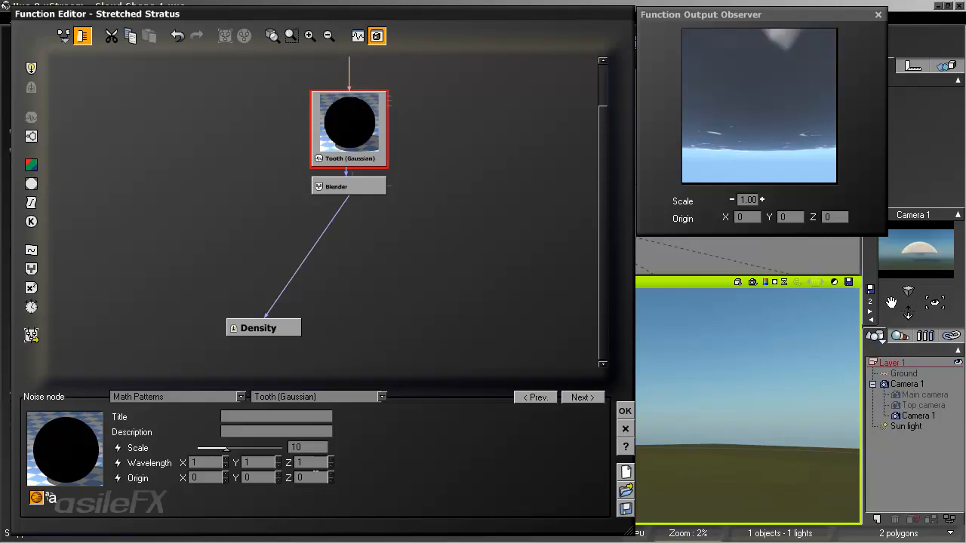
click(315, 478)
text(2)
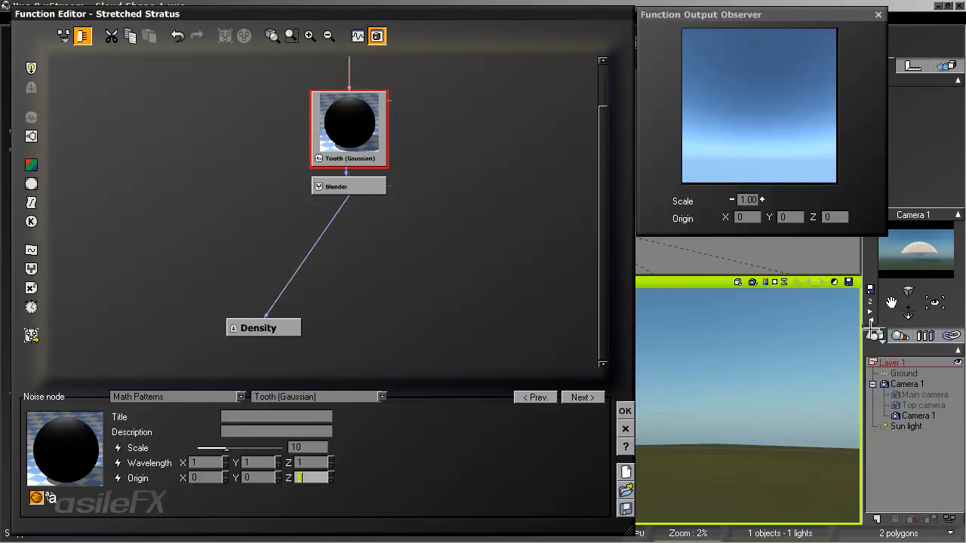
click(623, 411)
Aim Camera 1 upward to frame the whole spherical cloud, render its view and accept the cloud material.
right_drag(701, 319, 699, 385)
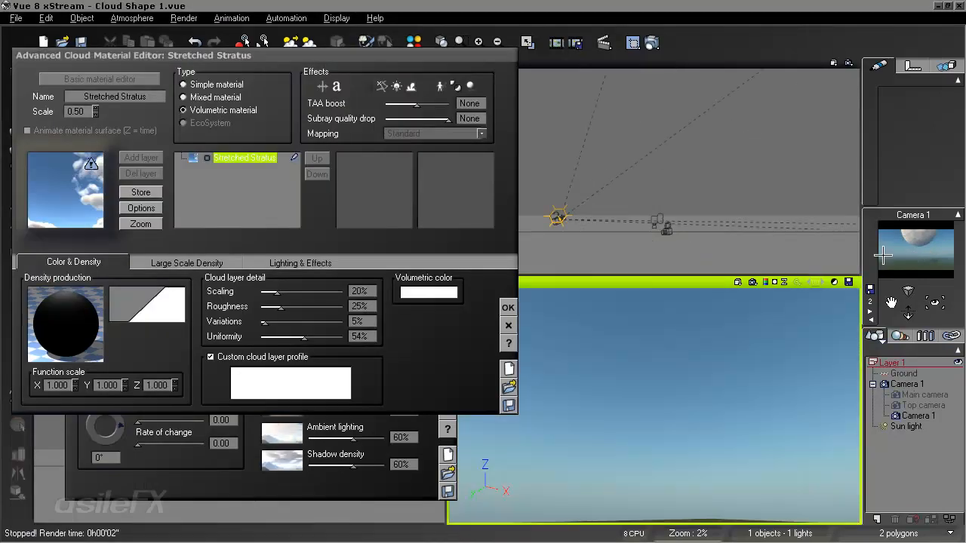
right_drag(764, 335, 759, 389)
click(753, 283)
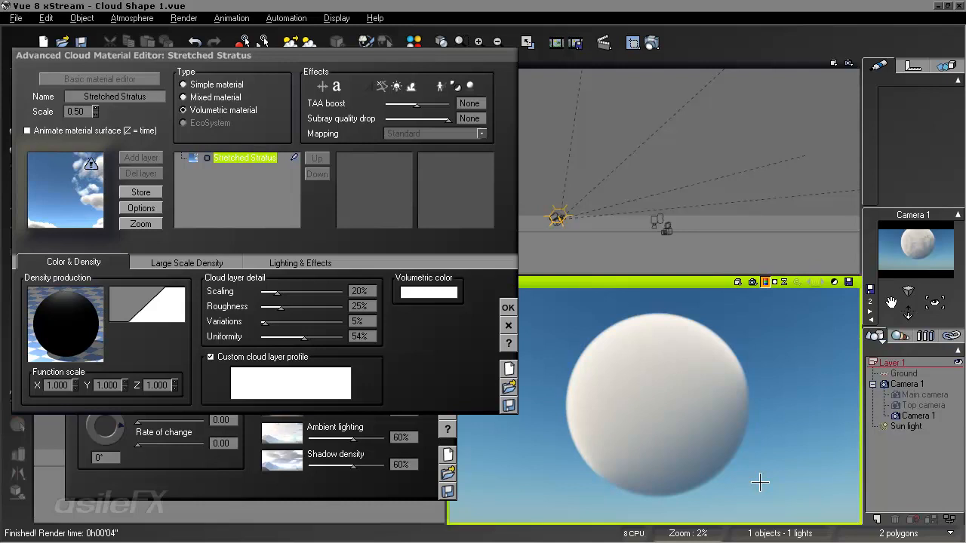
click(508, 307)
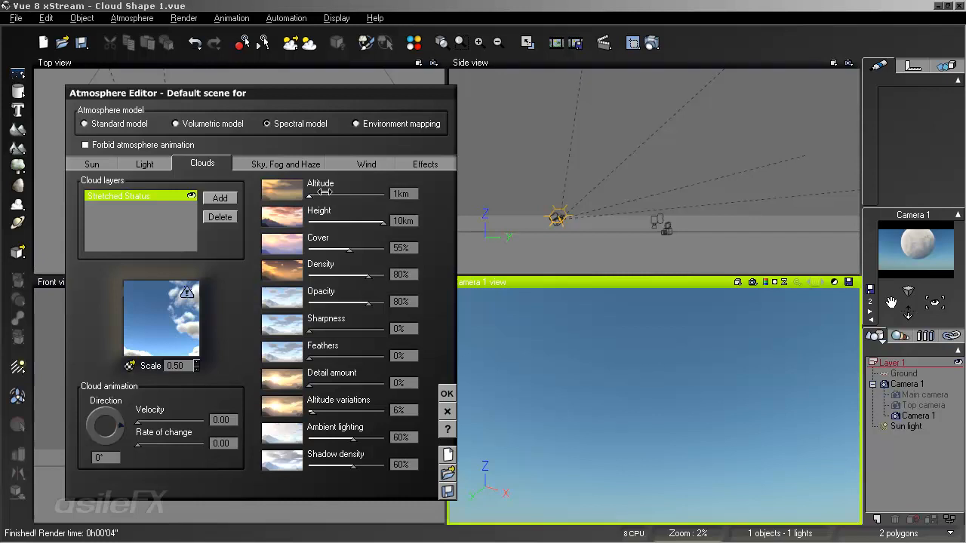
Try the cloud layer at an altitude of 4.2 km in a Camera 1 render, and return it to 1 km.
drag(323, 191, 346, 194)
click(940, 250)
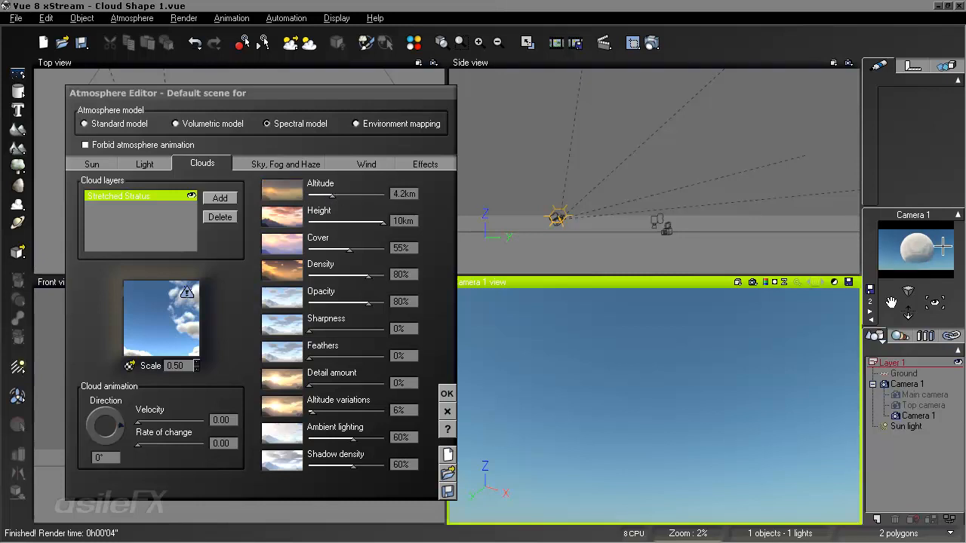
click(755, 284)
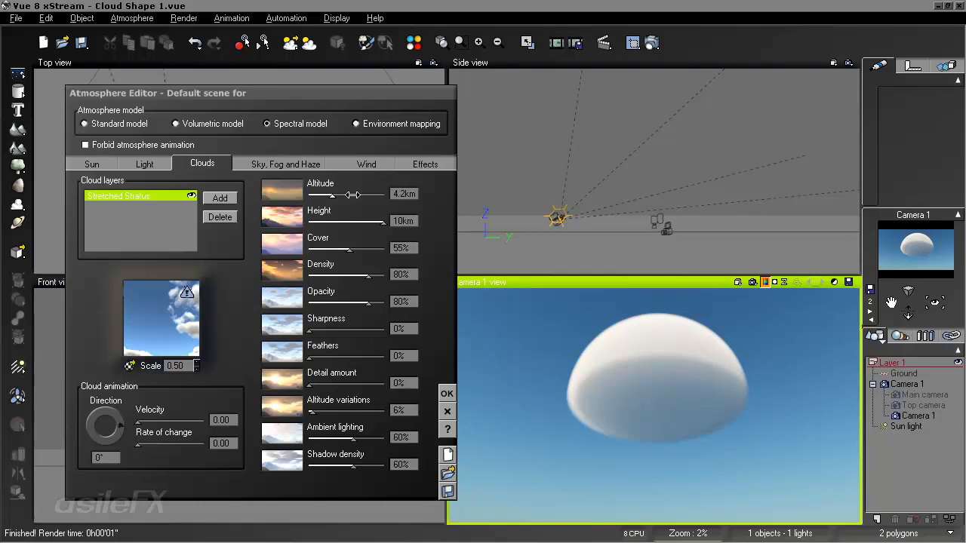
drag(351, 195, 309, 195)
Check the Stretched Stratus material's lighting and origin settings, re-render Camera 1's view and accept the material.
right_click(169, 336)
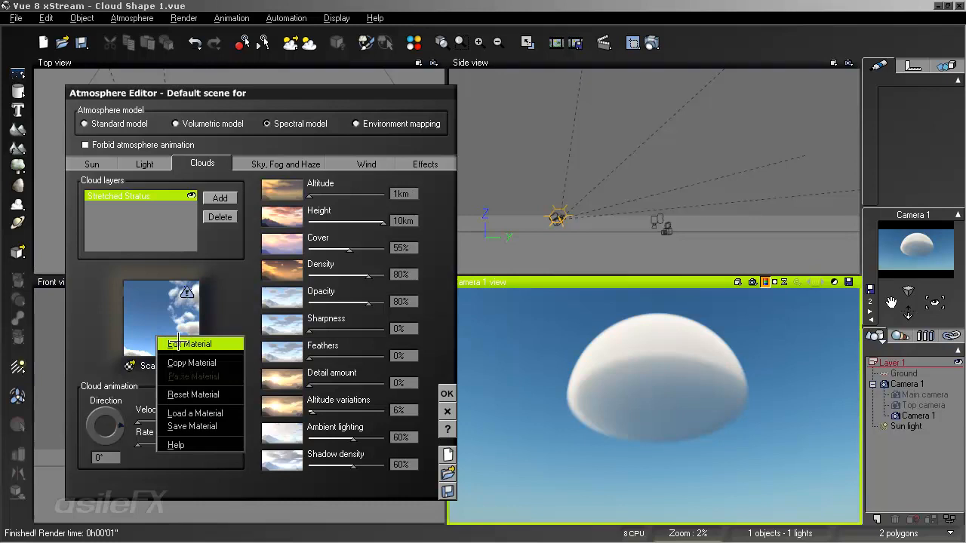
click(178, 343)
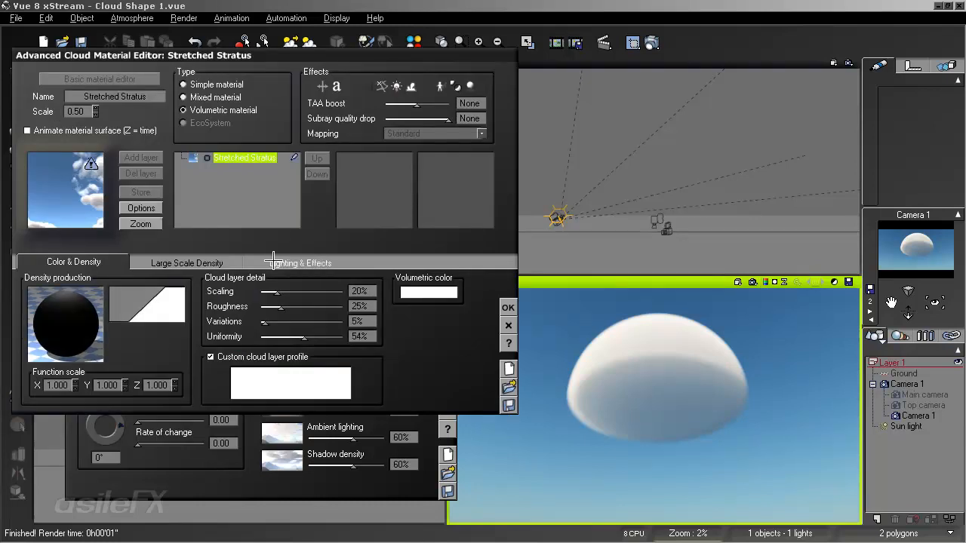
click(301, 261)
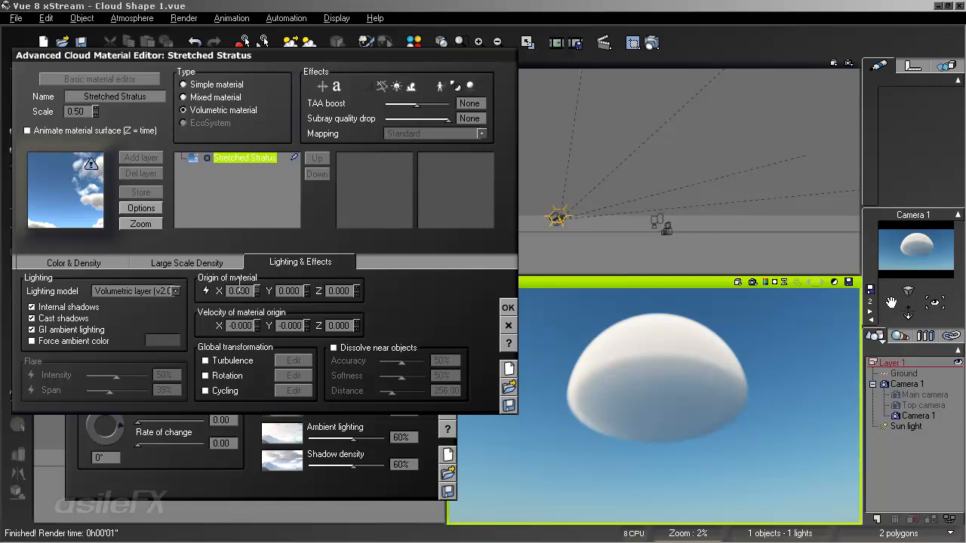
click(753, 282)
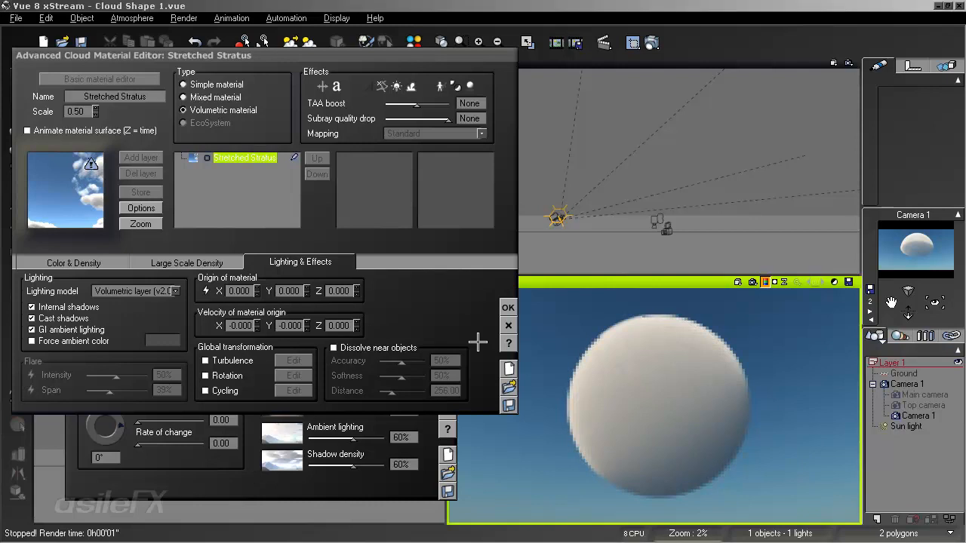
click(508, 307)
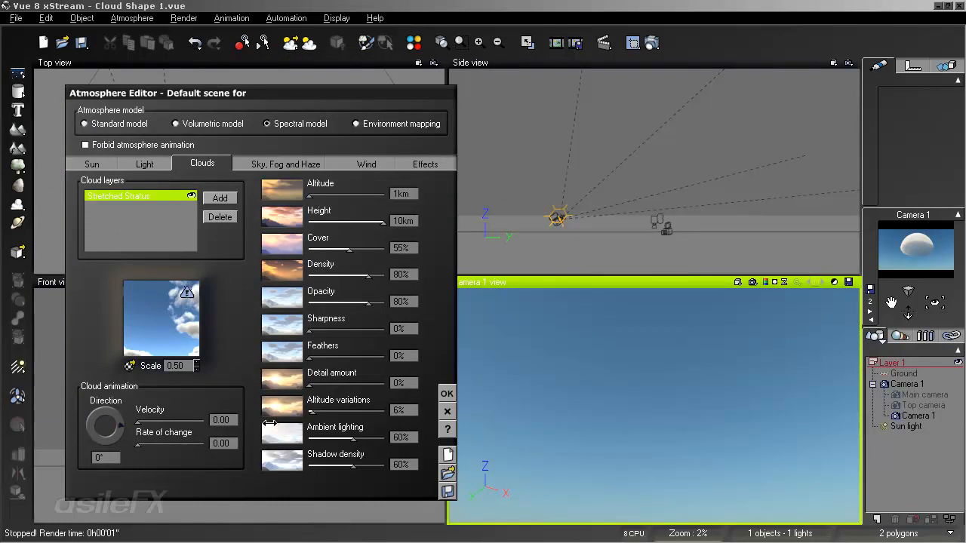
Reopen the Stretched Stratus material's lighting and origin settings, and enlarge the refreshed Camera 1 preview.
double_click(173, 319)
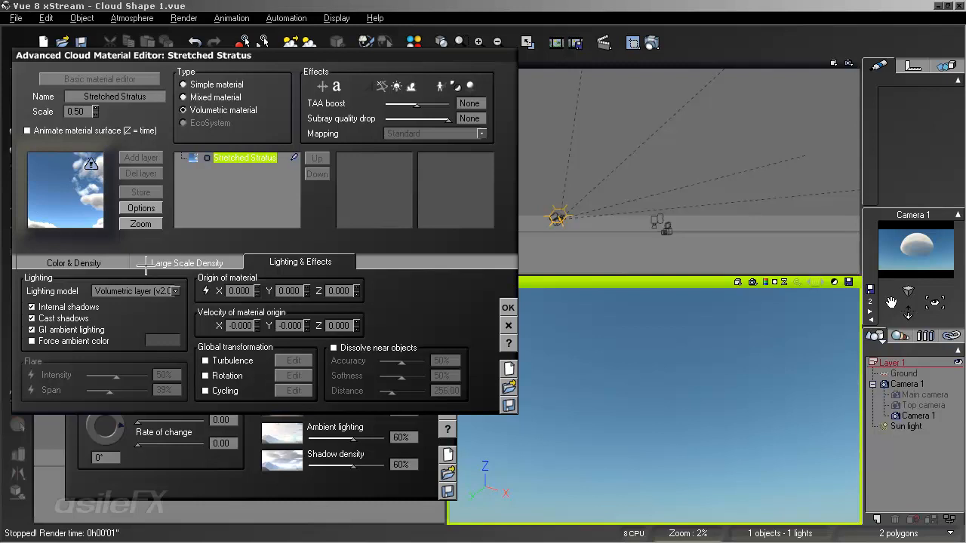
click(67, 264)
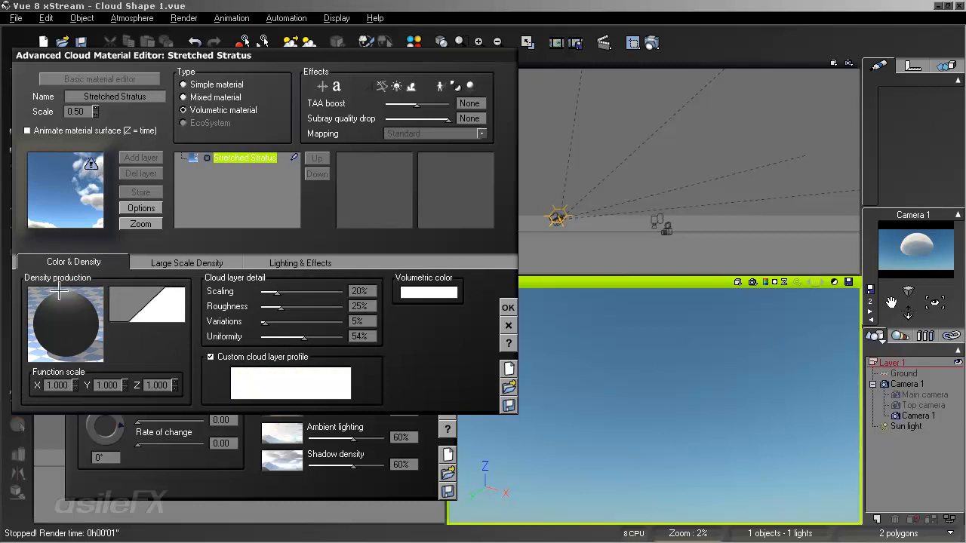
click(300, 263)
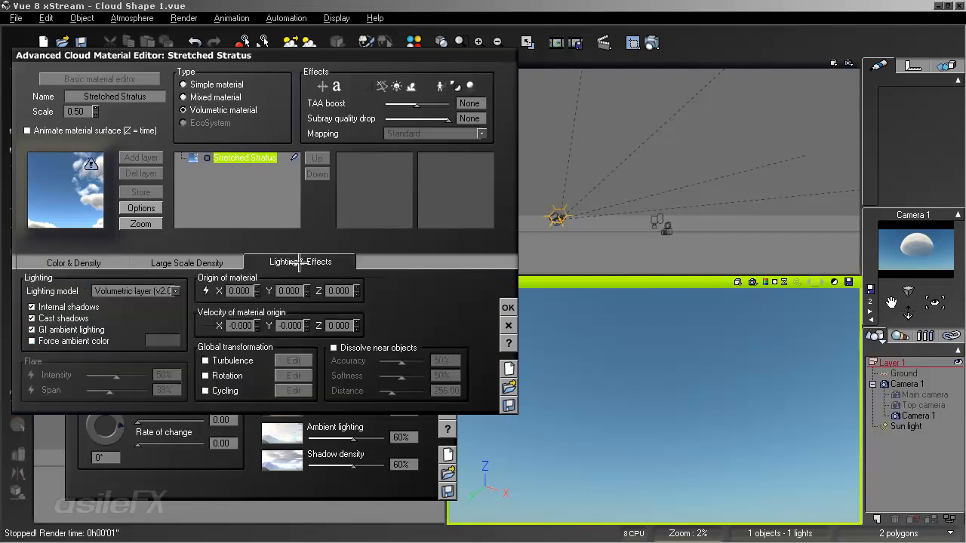
click(338, 290)
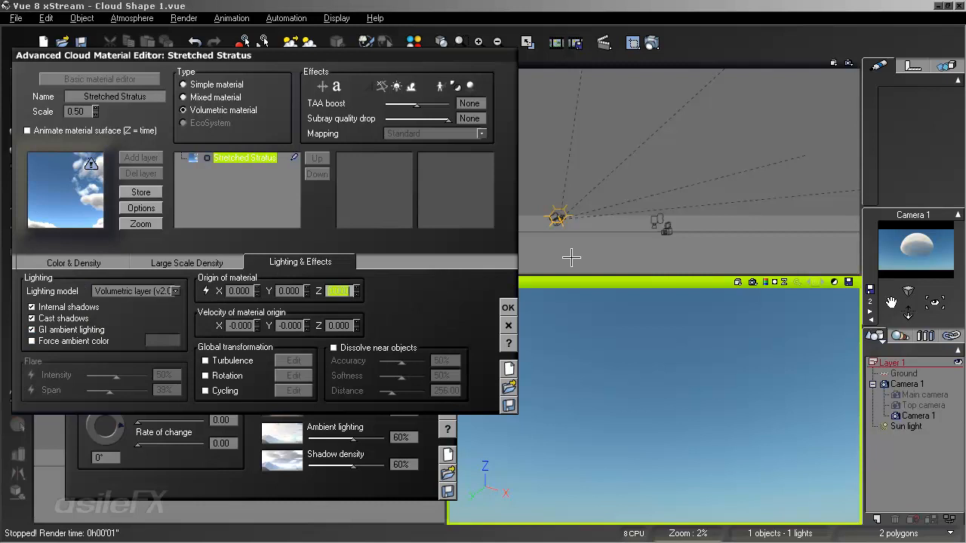
click(869, 249)
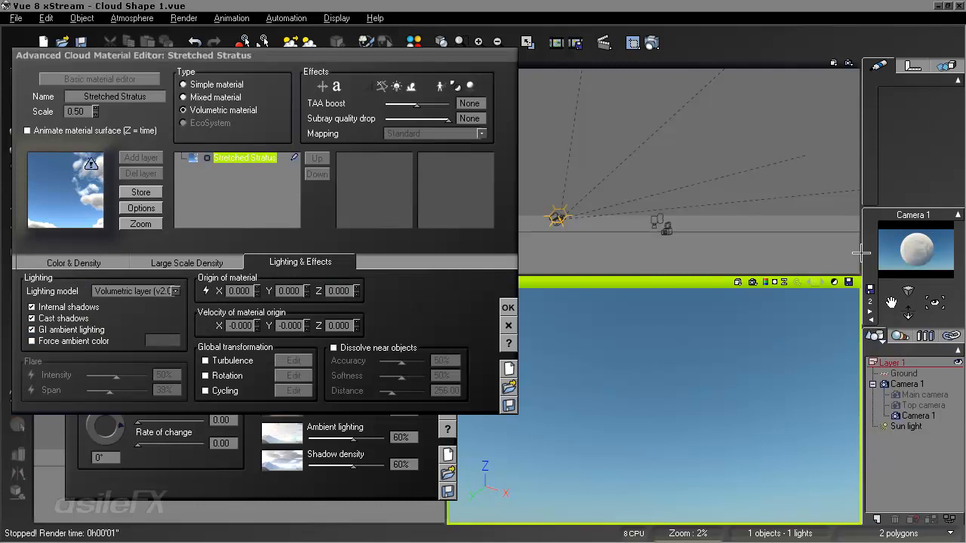
drag(862, 252, 610, 253)
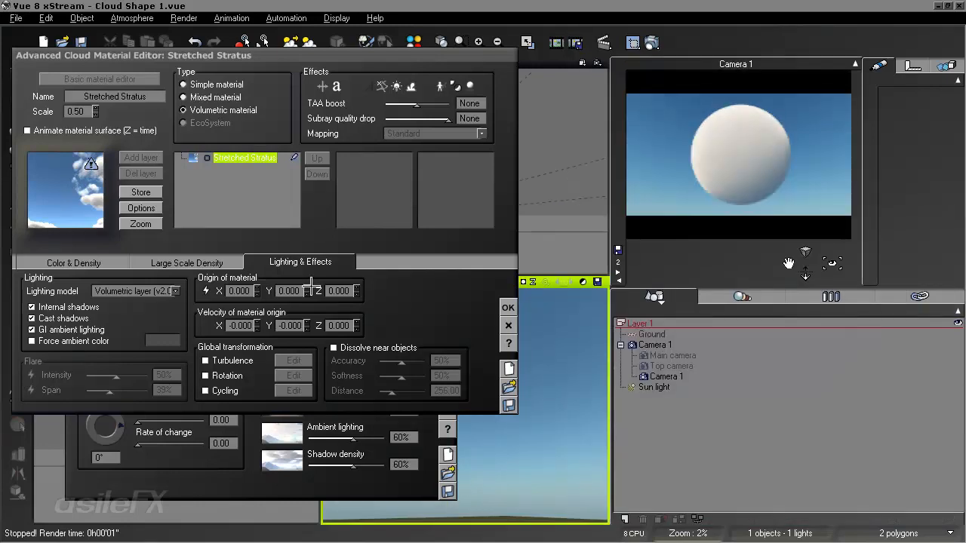
Try material origin Z values of -2, -4 and -500 against the Camera 1 preview, and restore the origin to 0.
click(337, 292)
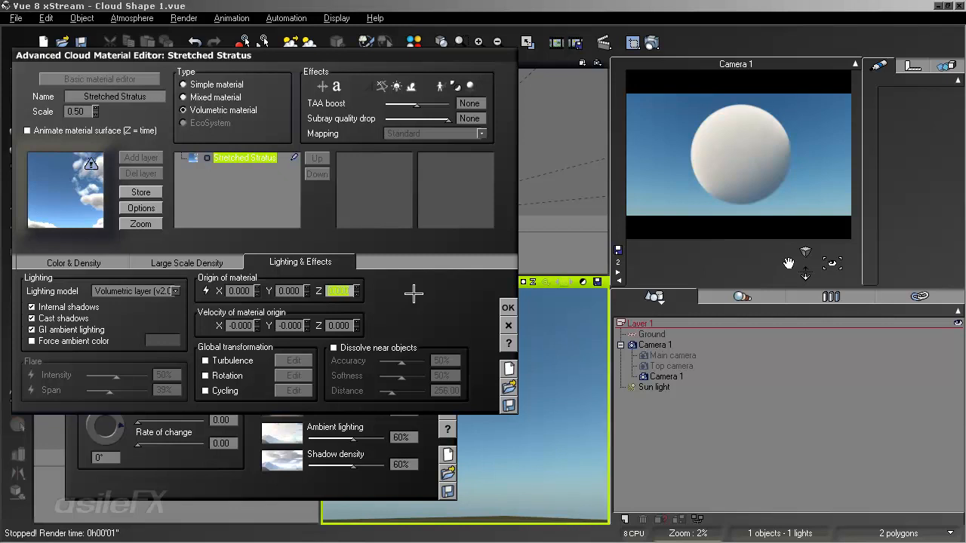
text(-2)
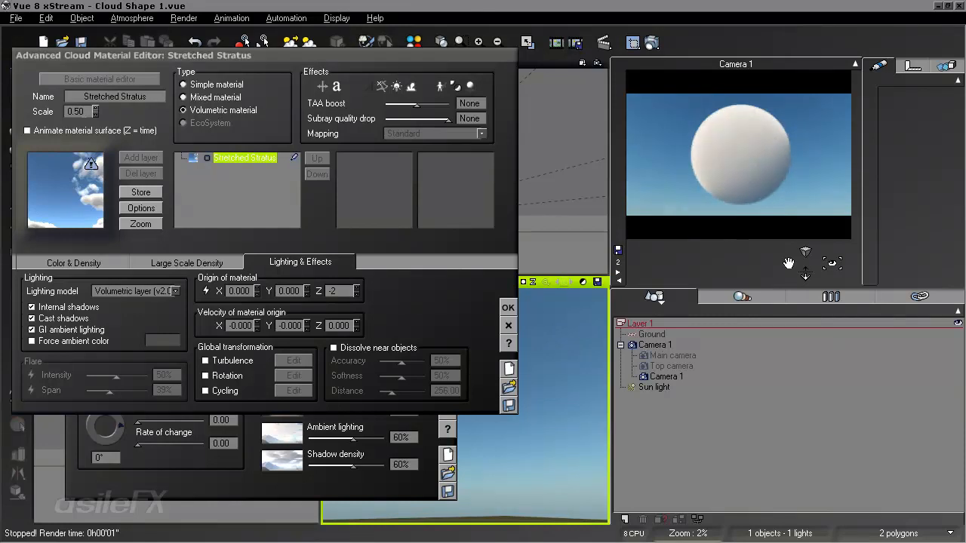
double_click(332, 291)
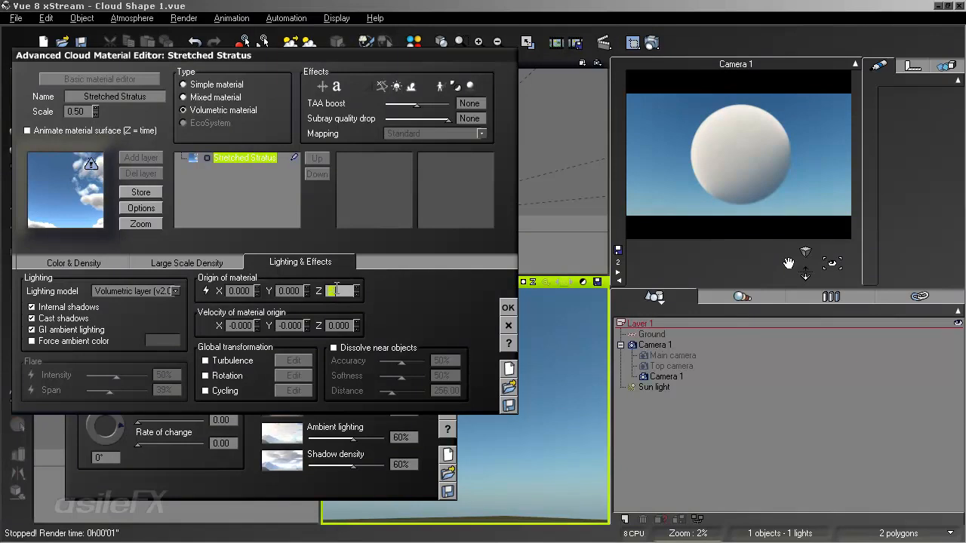
text(-4)
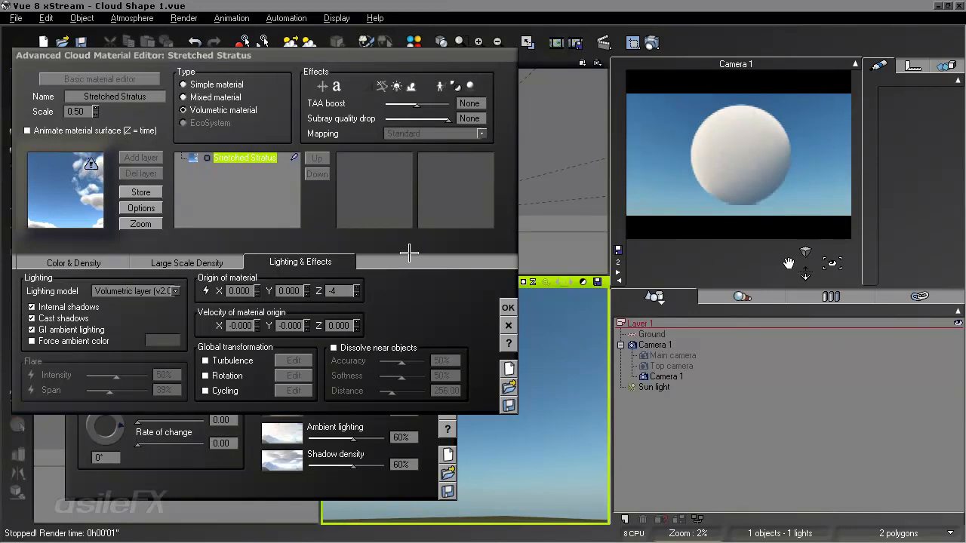
double_click(344, 291)
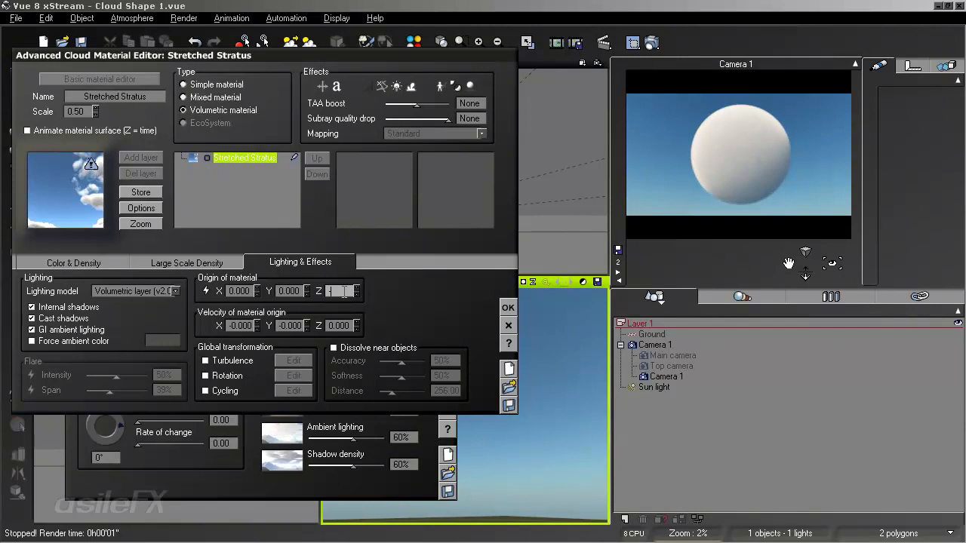
click(747, 216)
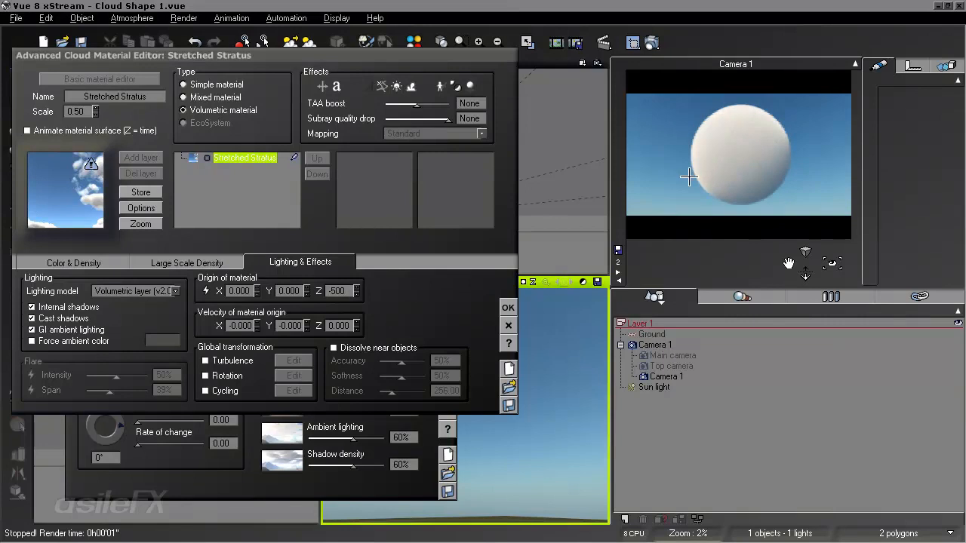
click(335, 290)
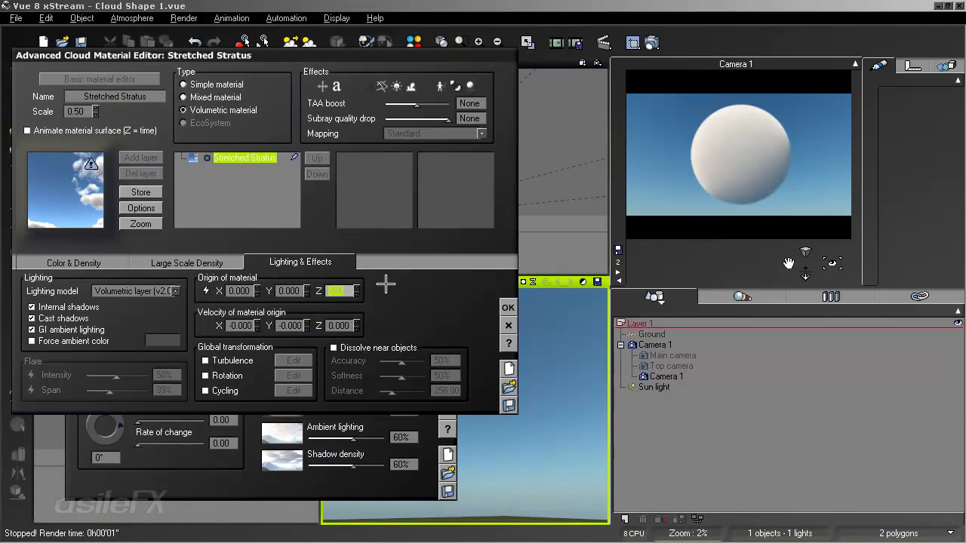
Reopen the density production function, inspect the Tooth (Gaussian) node's origin settings and accept the function.
click(79, 262)
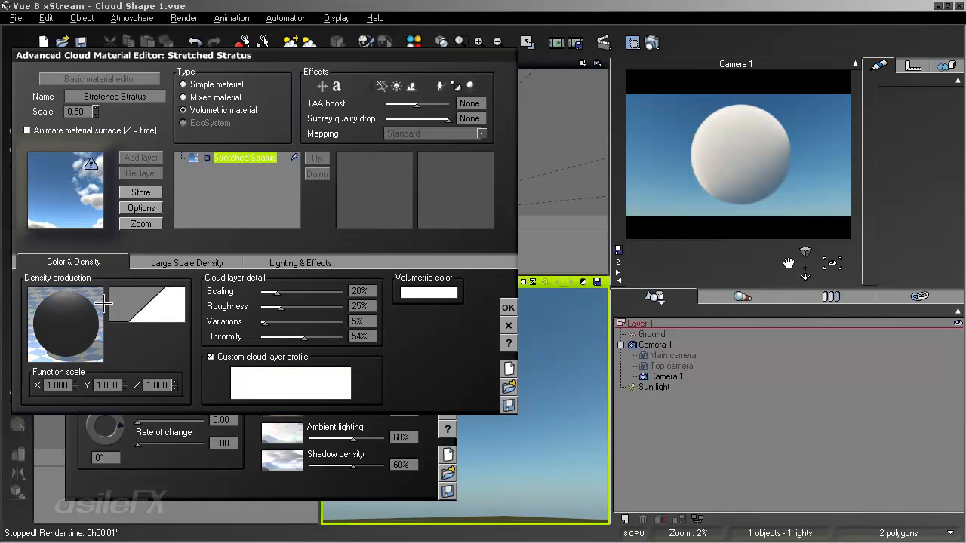
right_click(85, 311)
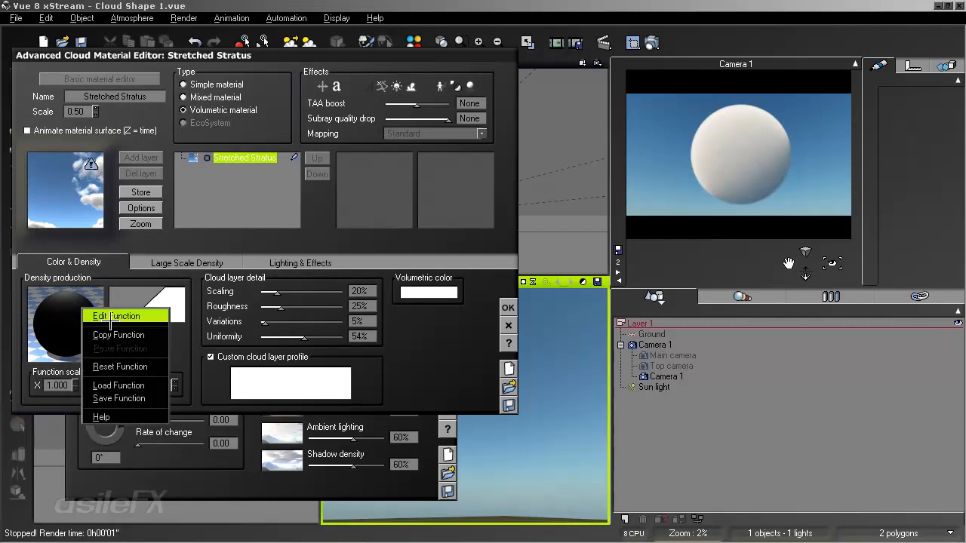
click(117, 317)
click(521, 271)
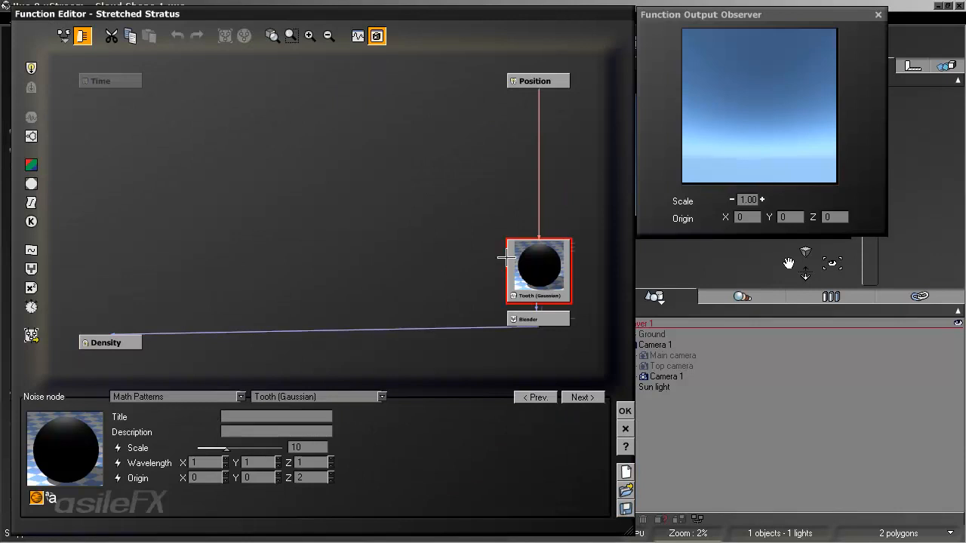
click(624, 411)
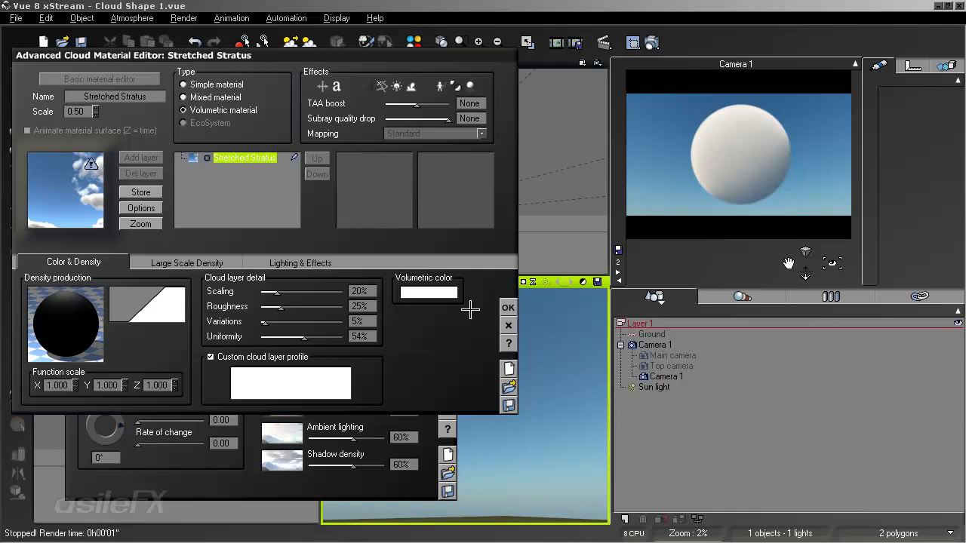
Compare the material's lighting and origin settings with its density production settings, and accept the cloud material.
click(323, 262)
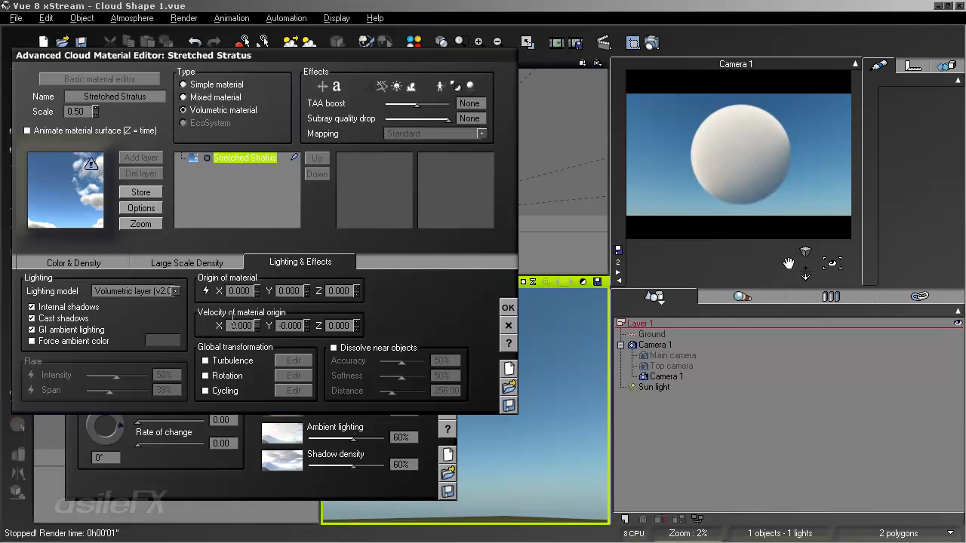
click(73, 262)
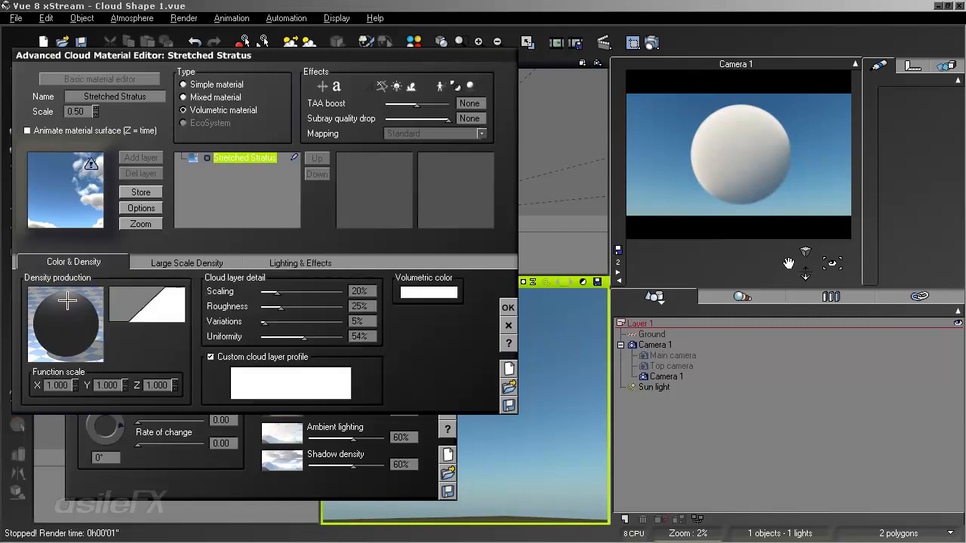
click(73, 352)
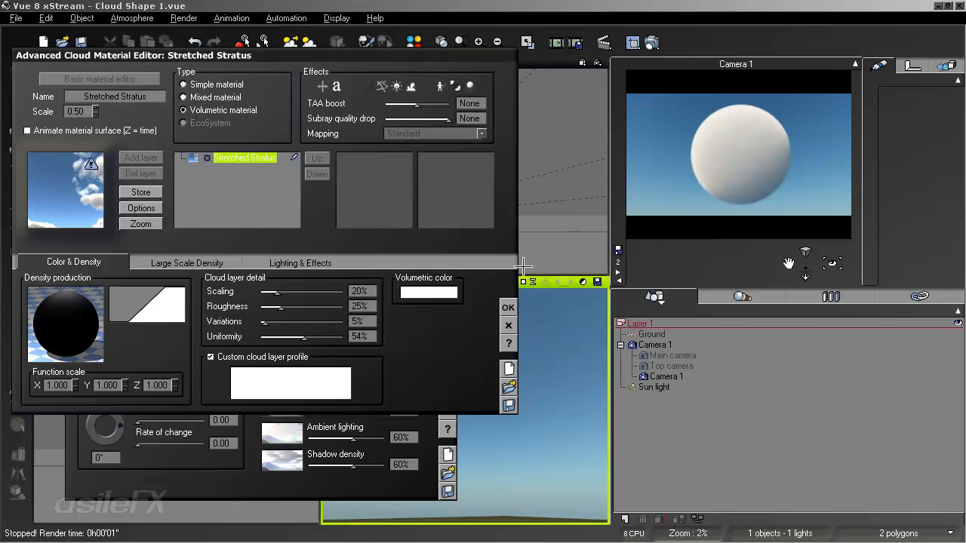
click(507, 307)
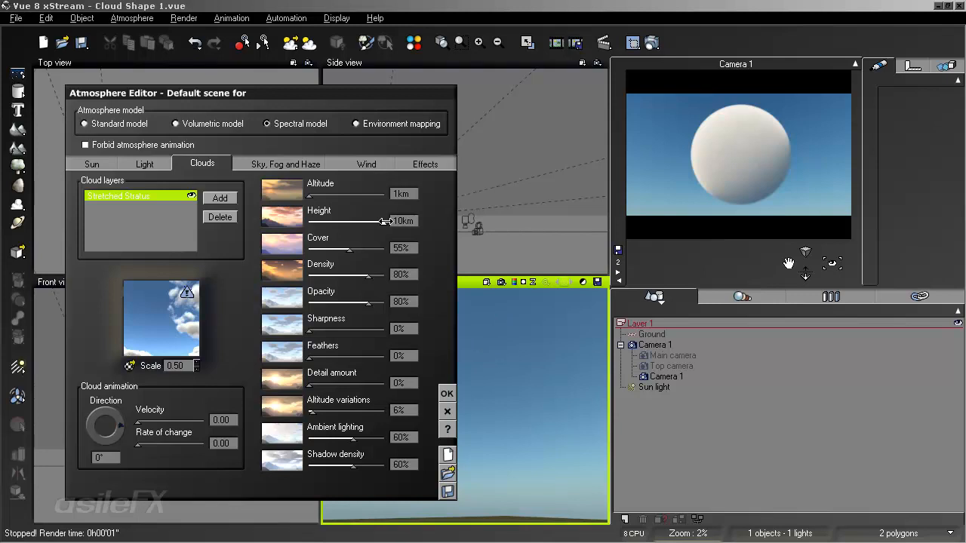
Try cloud layer heights of 197 m, 2.2 km and 3.6 km in the preview, and return the height to 10 km.
drag(383, 221, 326, 223)
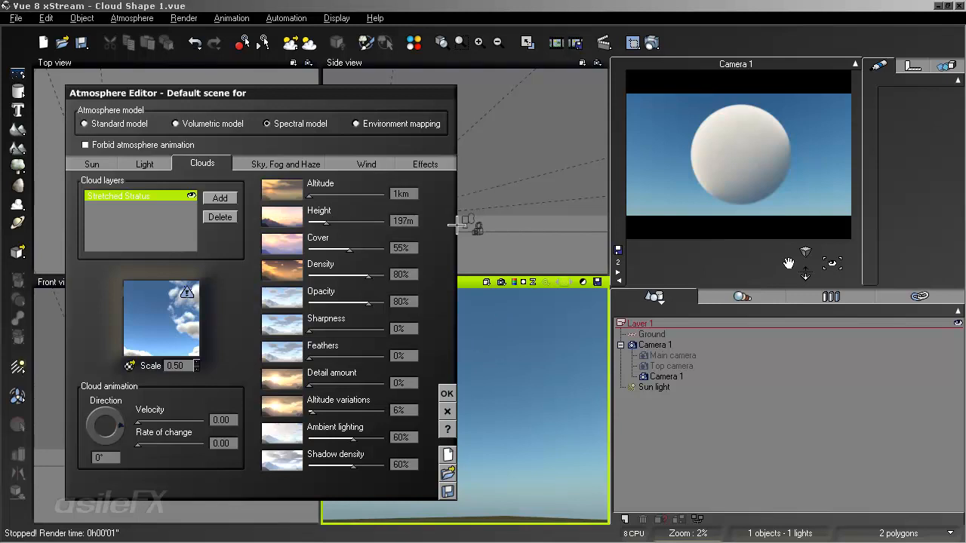
click(375, 217)
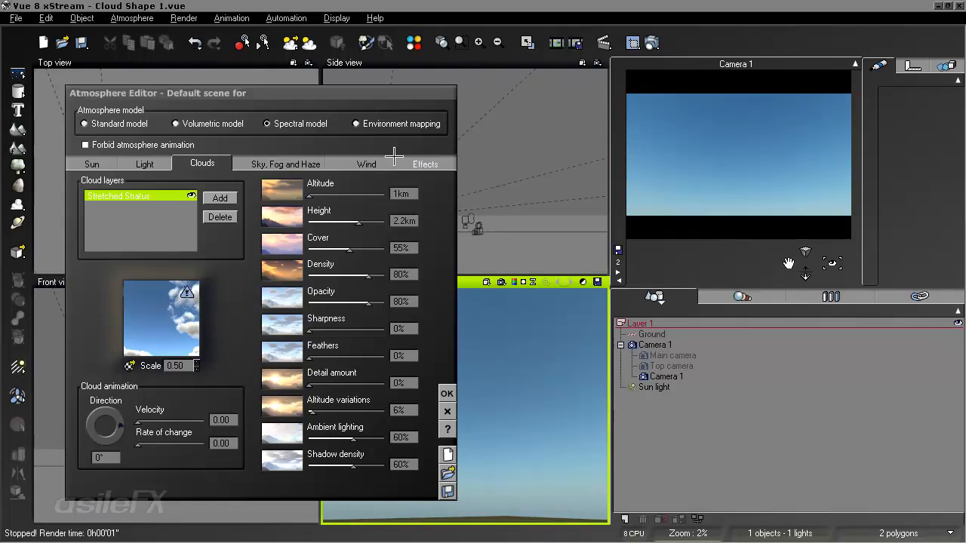
click(370, 217)
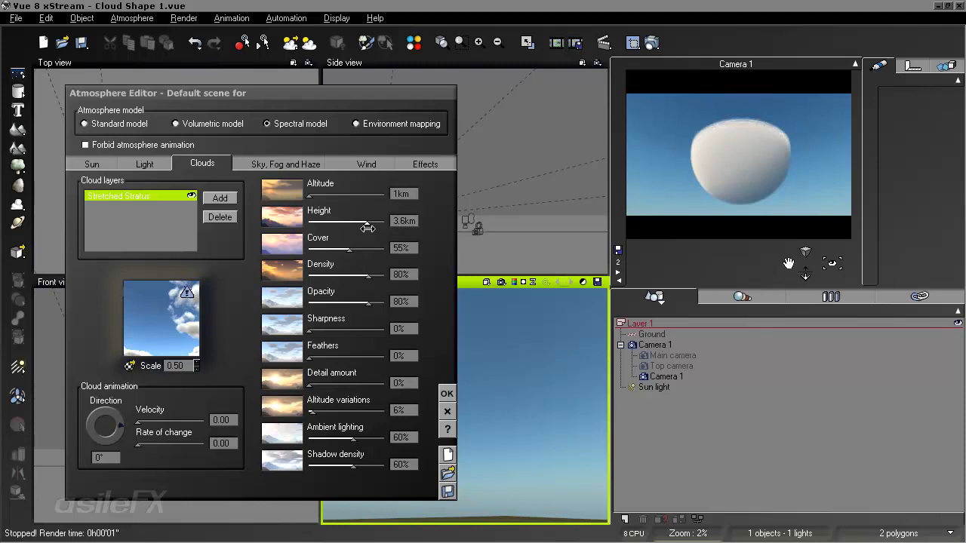
drag(371, 221, 383, 221)
Raise the cloud layer's cover to 100% and reframe Camera 1 to include the horizon below the cloud.
drag(348, 250, 365, 250)
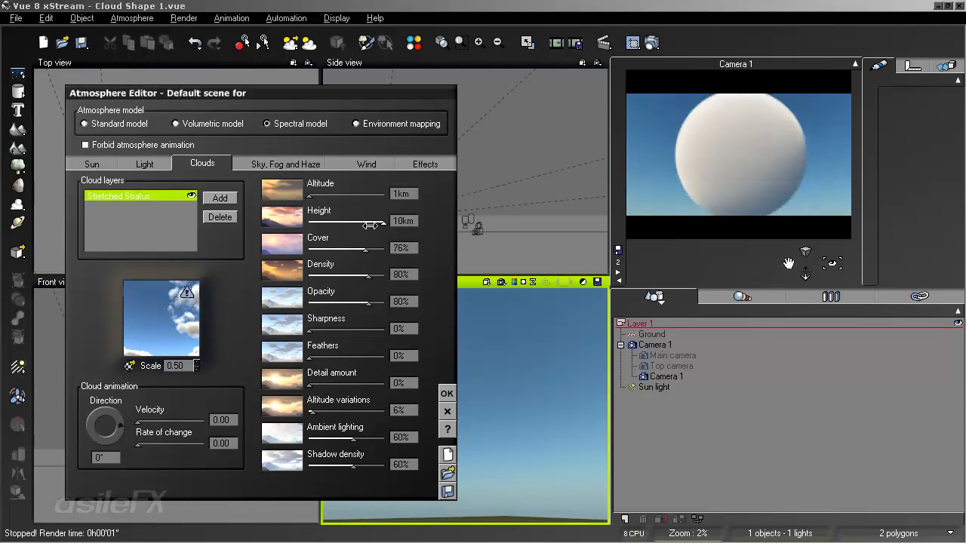
drag(370, 253, 387, 249)
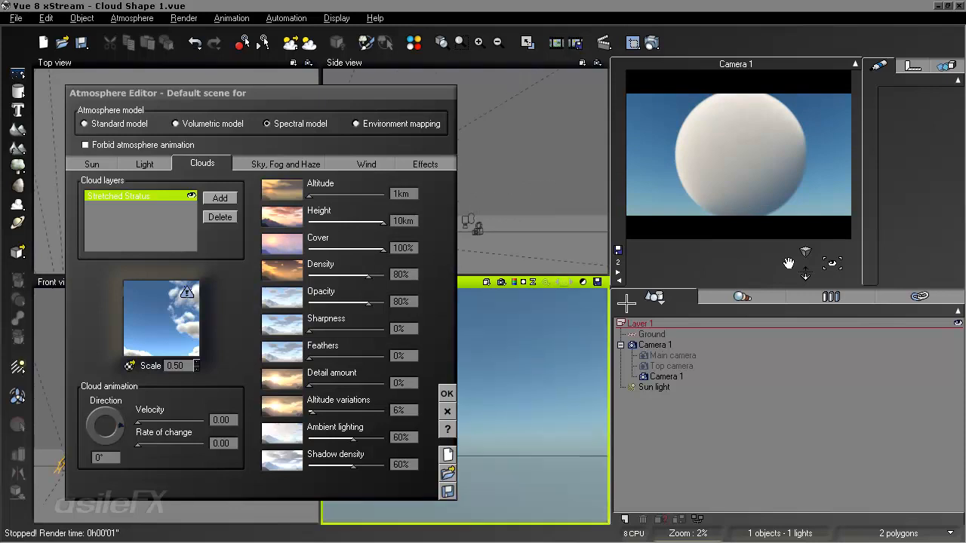
right_click(714, 196)
click(690, 183)
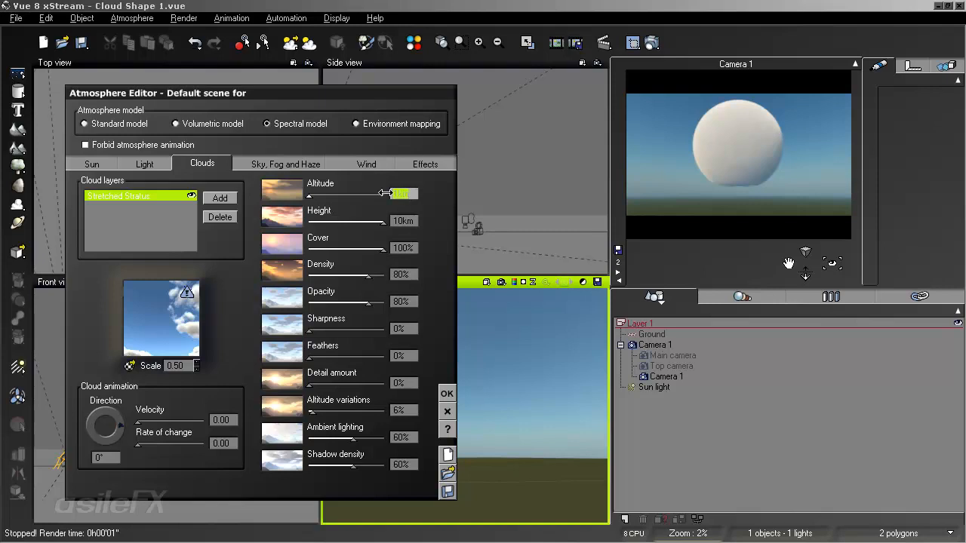
Set the cloud layer's altitude to 0 and refresh the Camera 1 preview.
text(1)
click(777, 180)
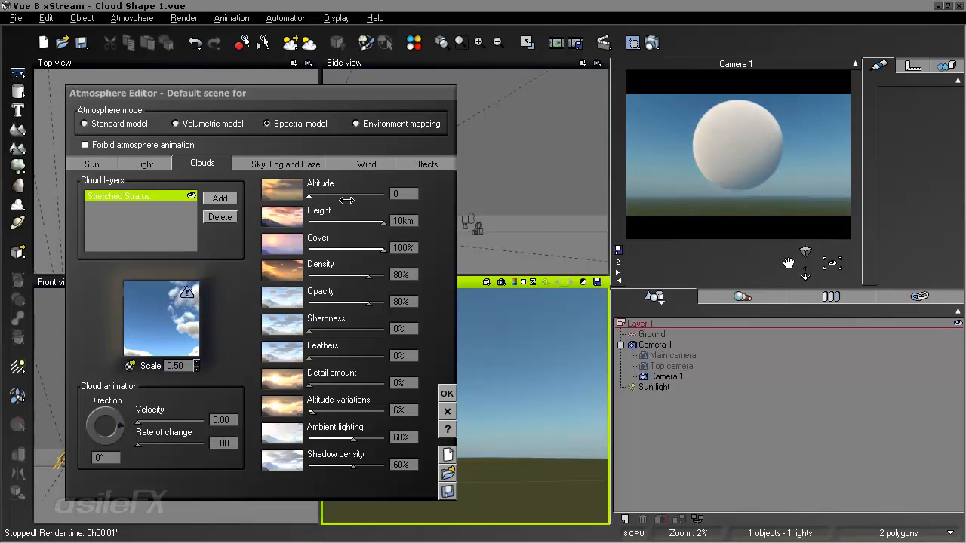
Zoom the Front view out to examine the cloud layer's extent above the scene, and accept the atmosphere settings.
drag(237, 93, 544, 92)
click(117, 425)
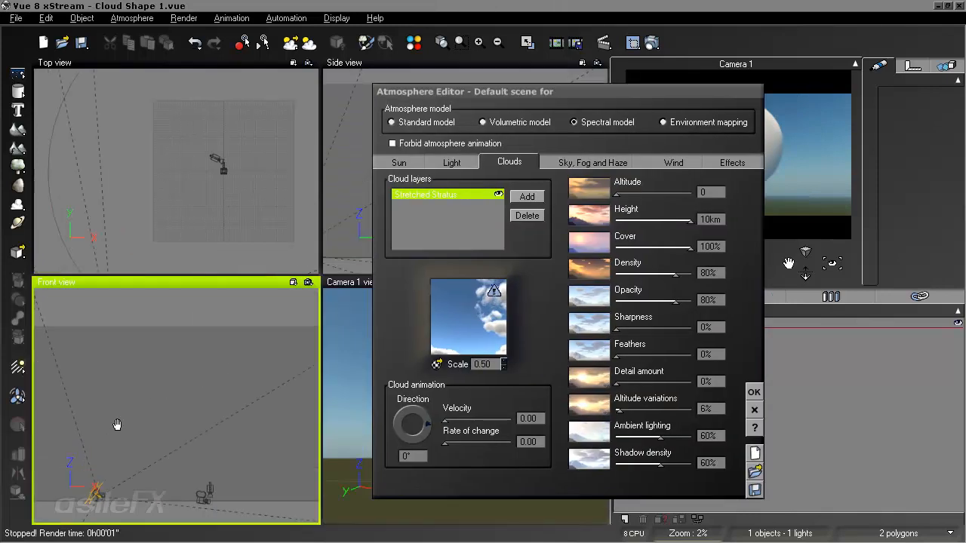
scroll(117, 425, down, 3)
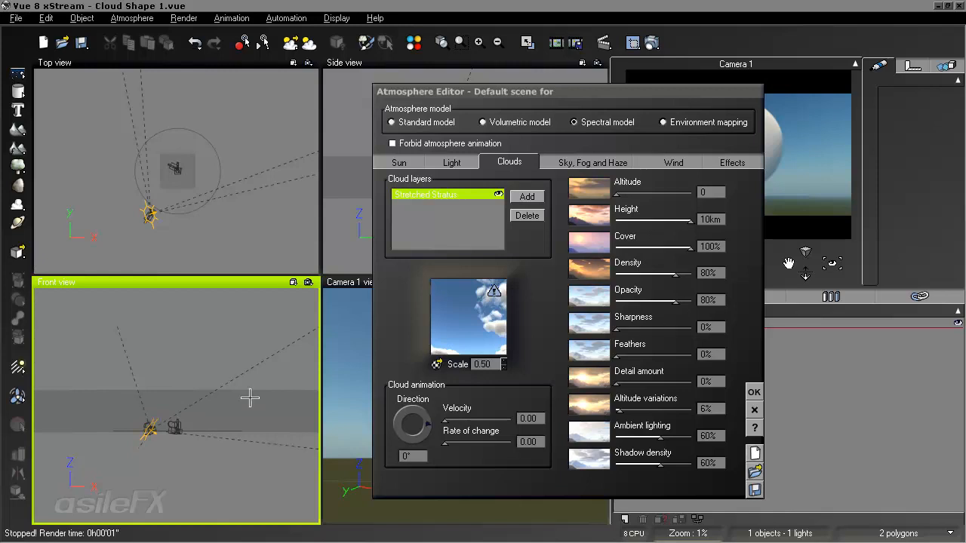
scroll(245, 390, up, 3)
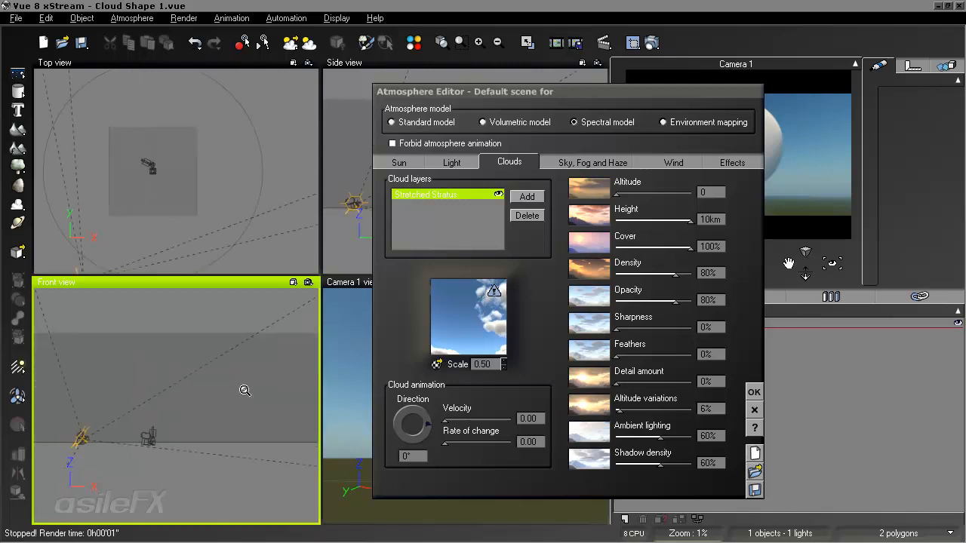
click(753, 392)
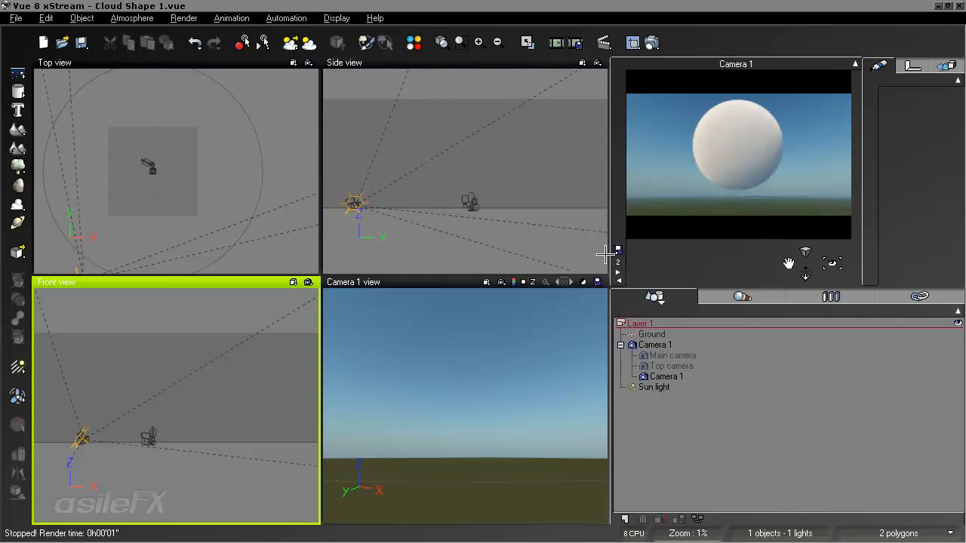
Raise the scene's sea level altitude above zero in the program options and accept the change.
click(14, 18)
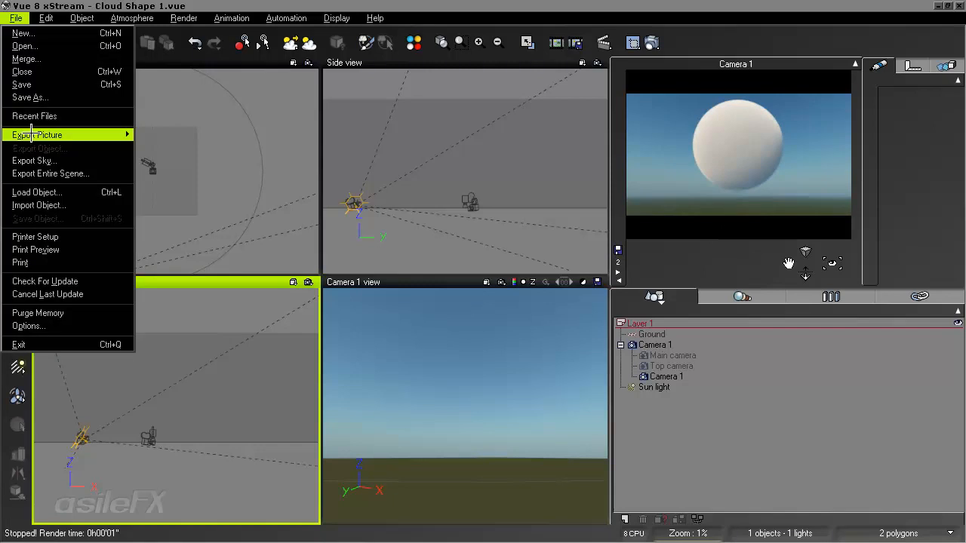
click(55, 323)
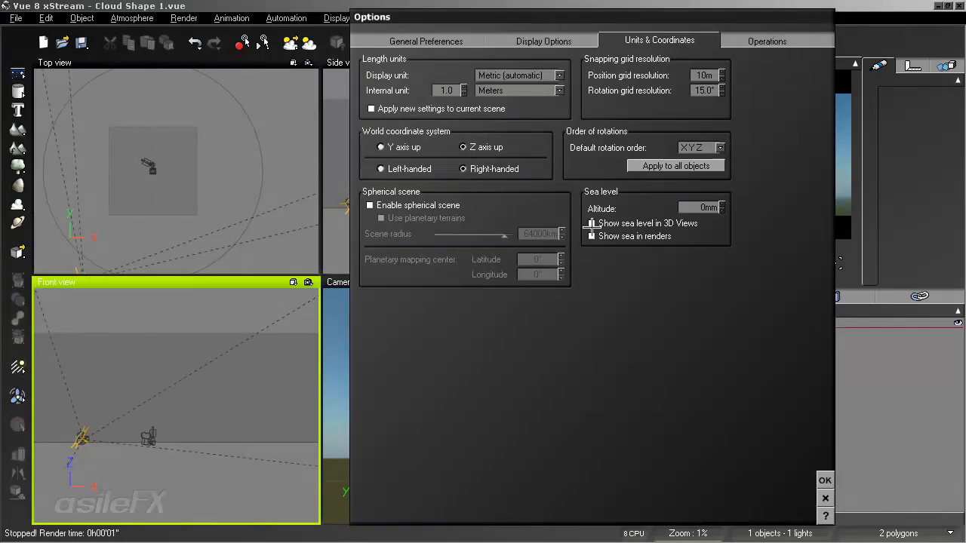
drag(701, 16, 475, 24)
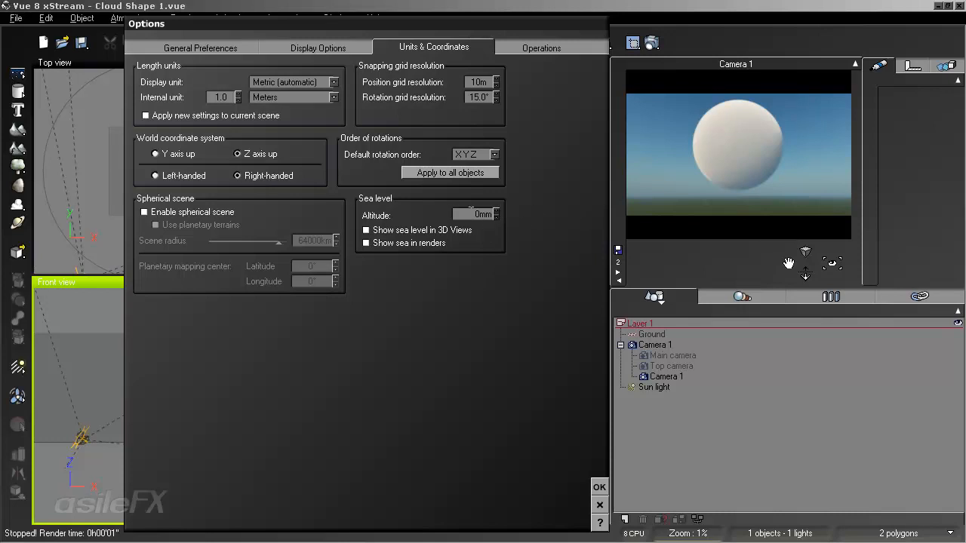
click(470, 213)
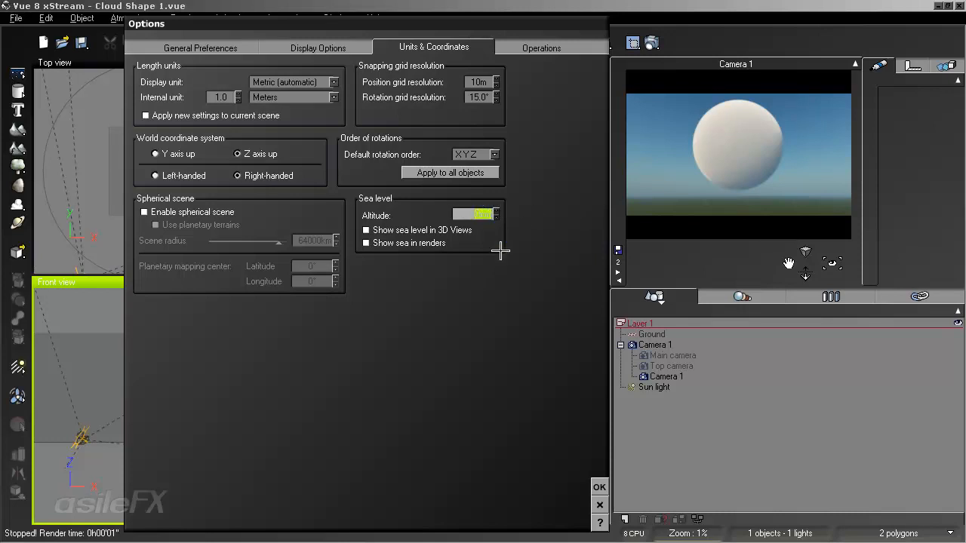
text(10)
key(Return)
click(599, 486)
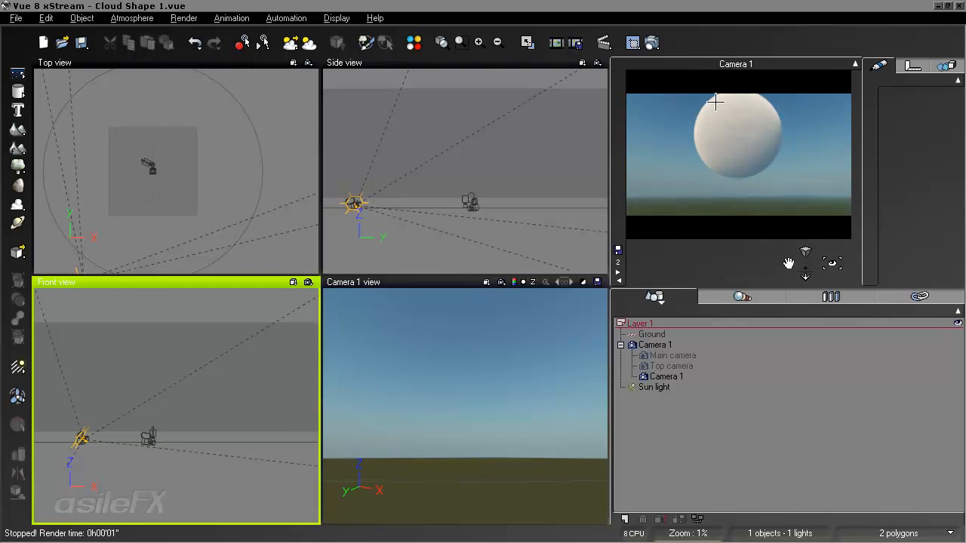
Reframe Camera 1 to show the whole spherical cloud, and reduce the cloud layer's altitude variations to 0%.
right_drag(537, 405, 503, 425)
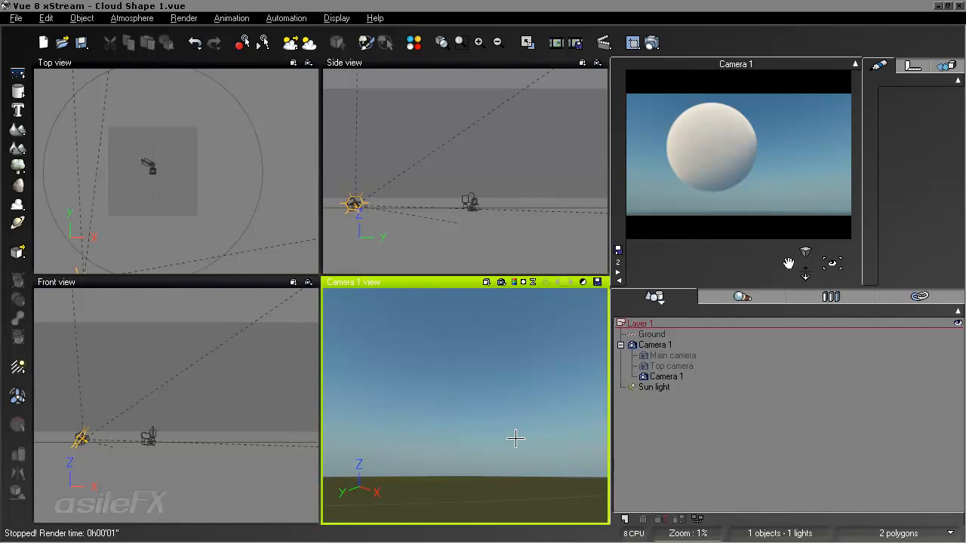
click(143, 18)
click(148, 83)
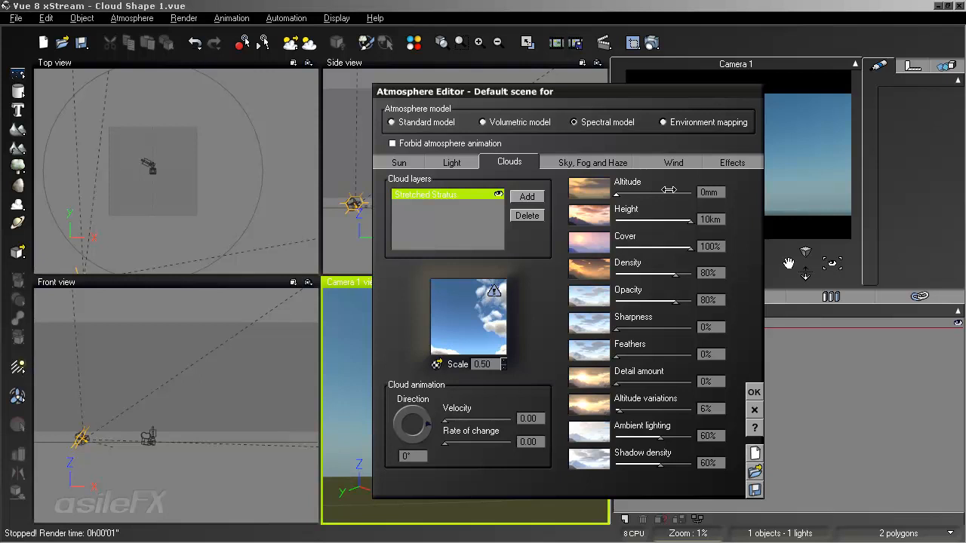
drag(632, 91, 468, 93)
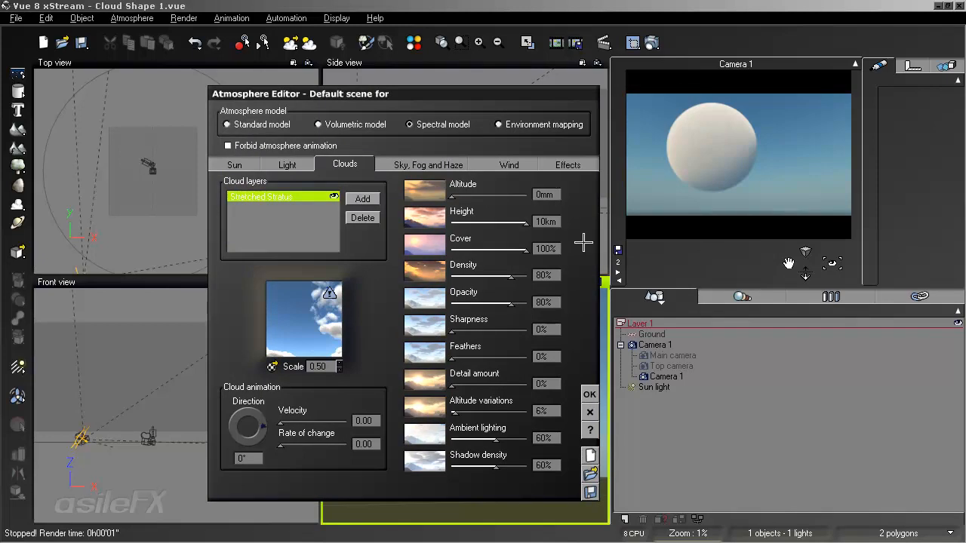
click(590, 393)
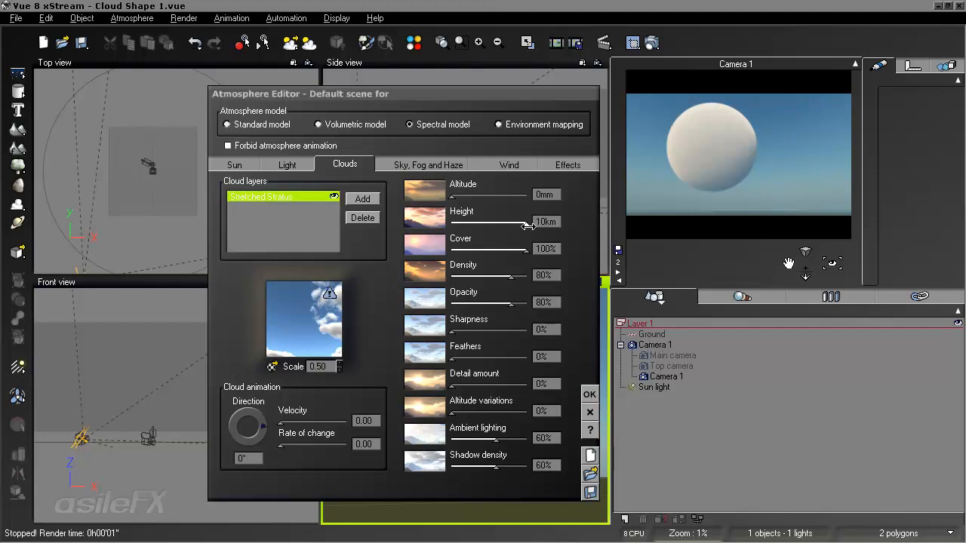
click(587, 394)
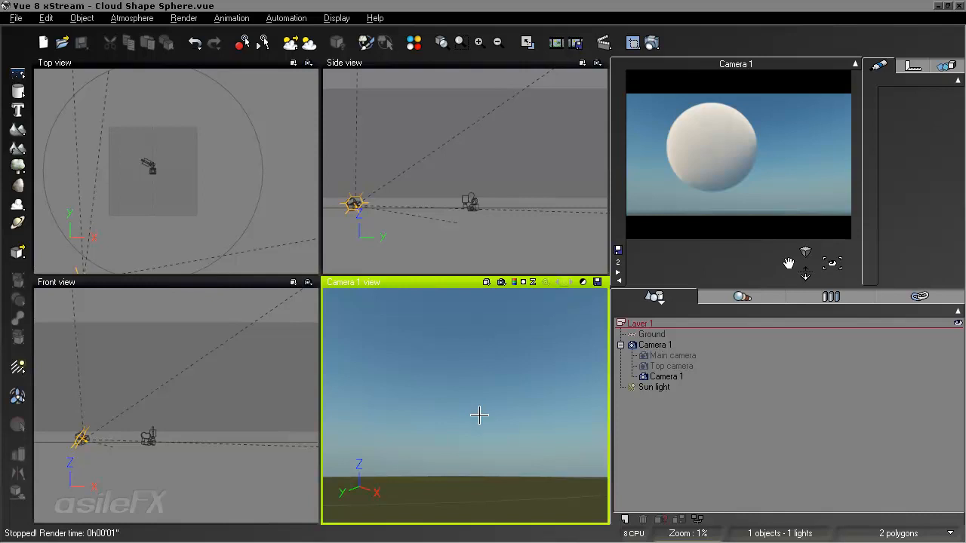
Try a cloud layer height of 4.8 km, raise the altitude to 2.6 km and set the height to 3.2 km.
click(147, 19)
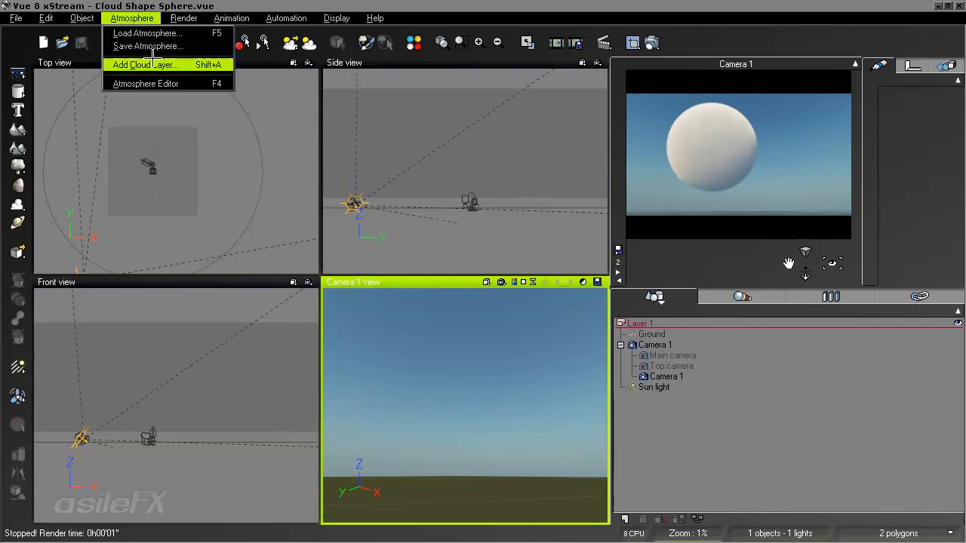
click(161, 83)
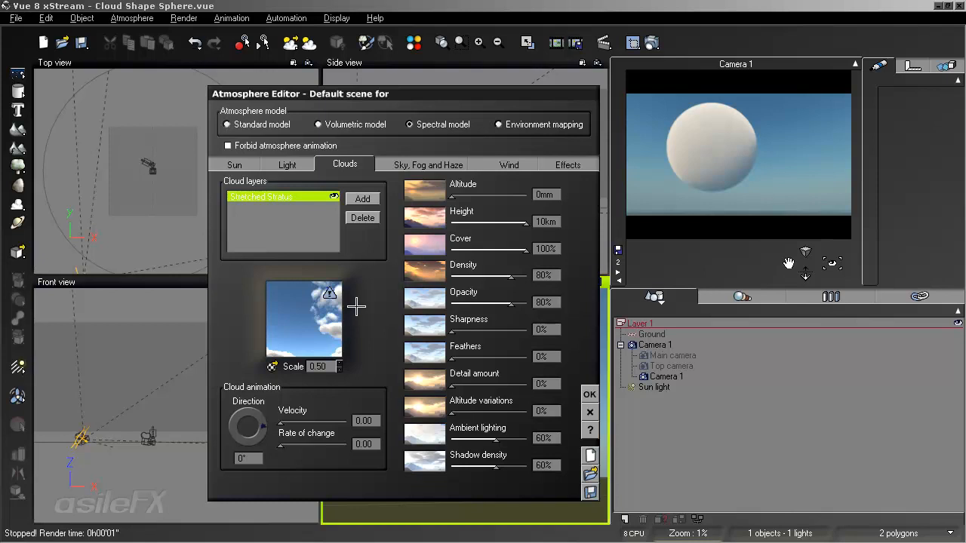
right_click(320, 319)
click(527, 222)
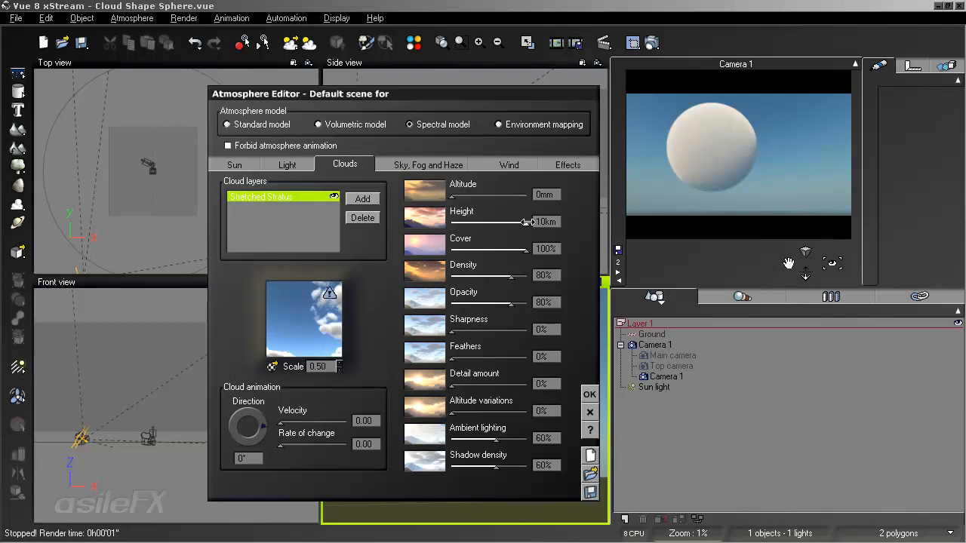
mouse_move(527, 222)
mouse_down()
mouse_move(500, 221)
mouse_move(515, 223)
mouse_up()
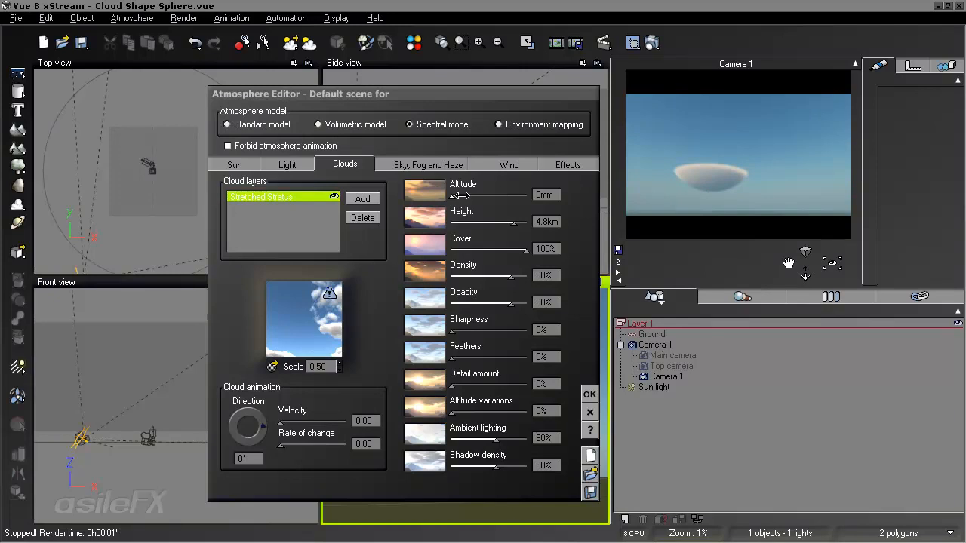
drag(456, 197, 469, 196)
drag(520, 224, 507, 224)
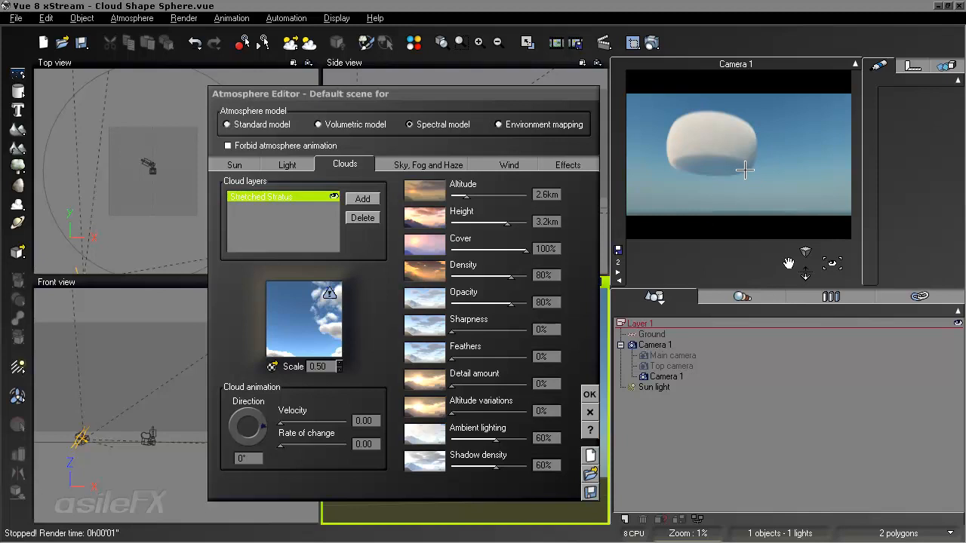
Insert an Opposite (-X) filter node between the Blender and Density nodes of the cloud material's density function, and accept the function.
right_click(254, 327)
click(332, 293)
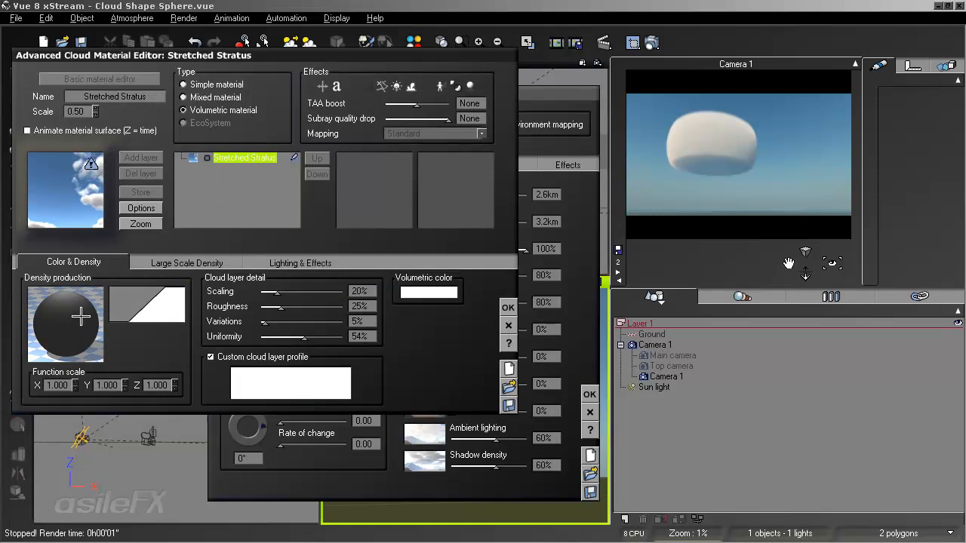
right_click(80, 317)
click(102, 316)
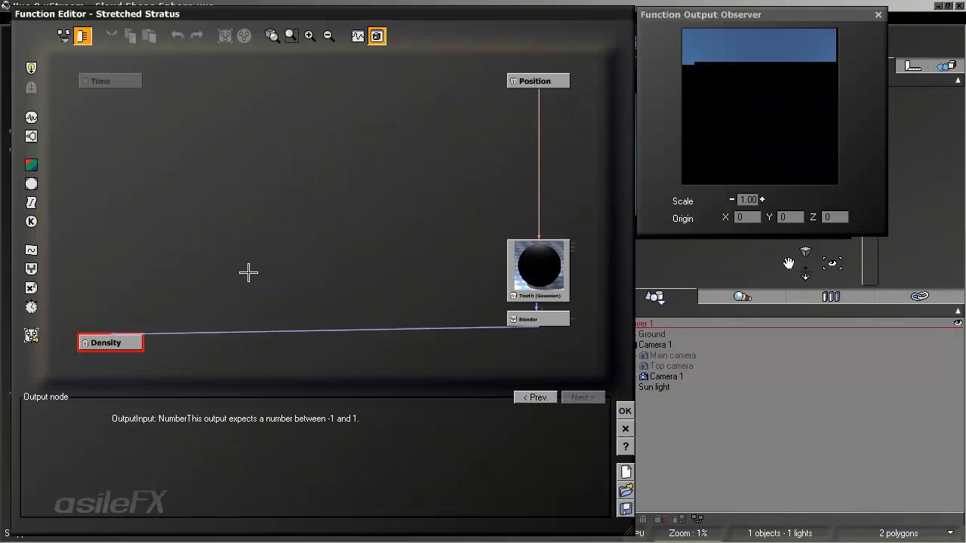
click(453, 329)
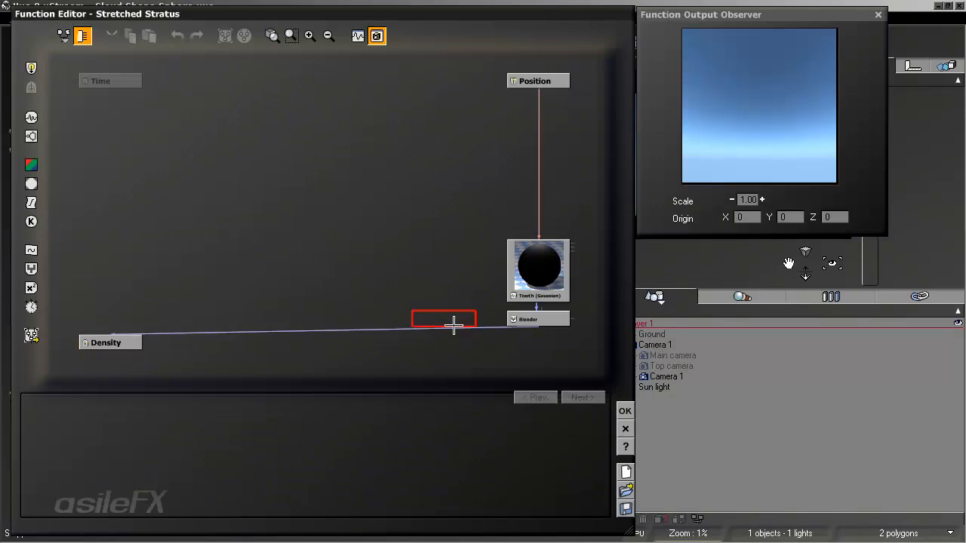
click(31, 202)
click(201, 396)
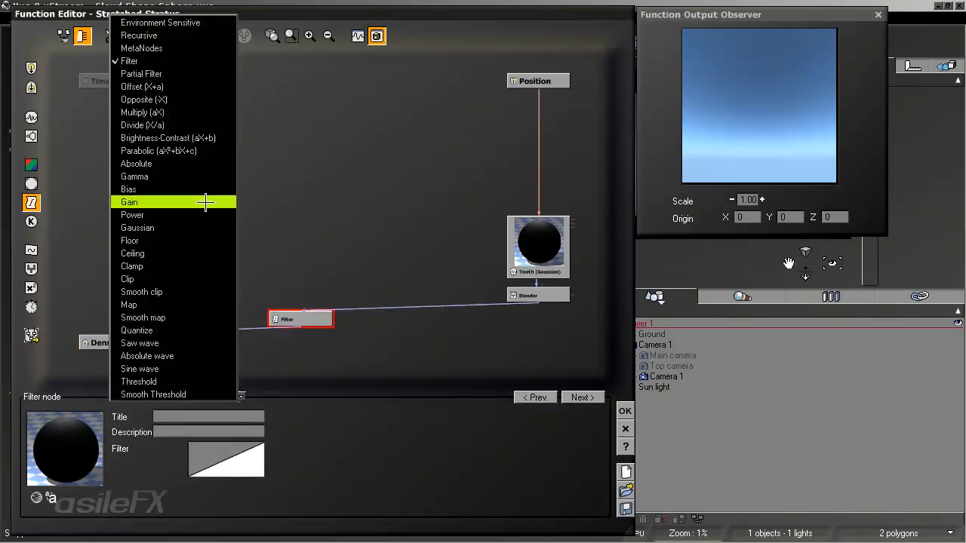
click(210, 99)
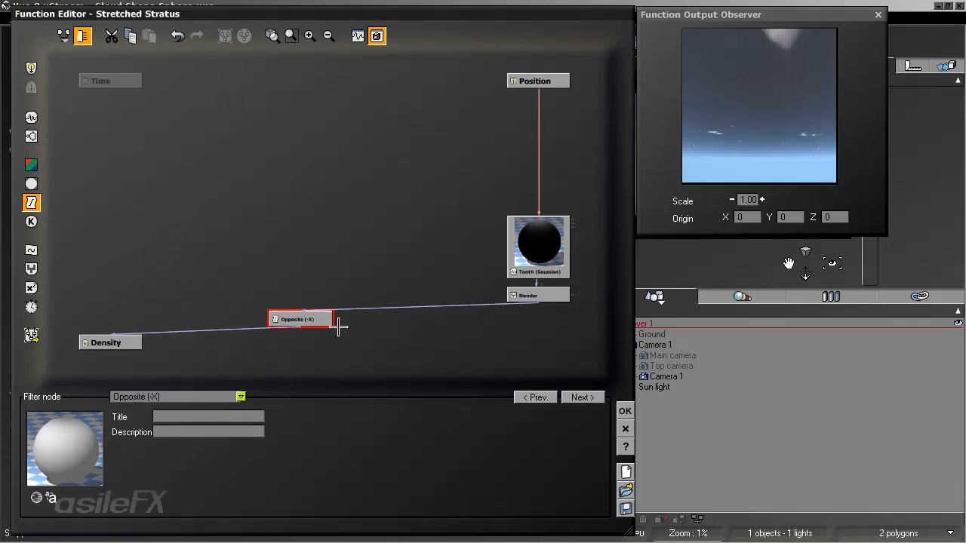
drag(318, 321, 368, 303)
click(328, 306)
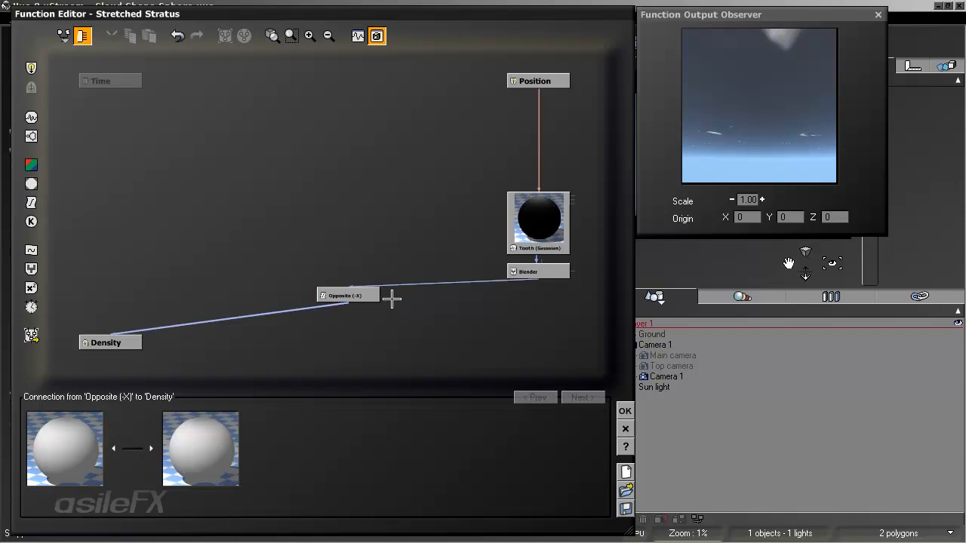
click(624, 410)
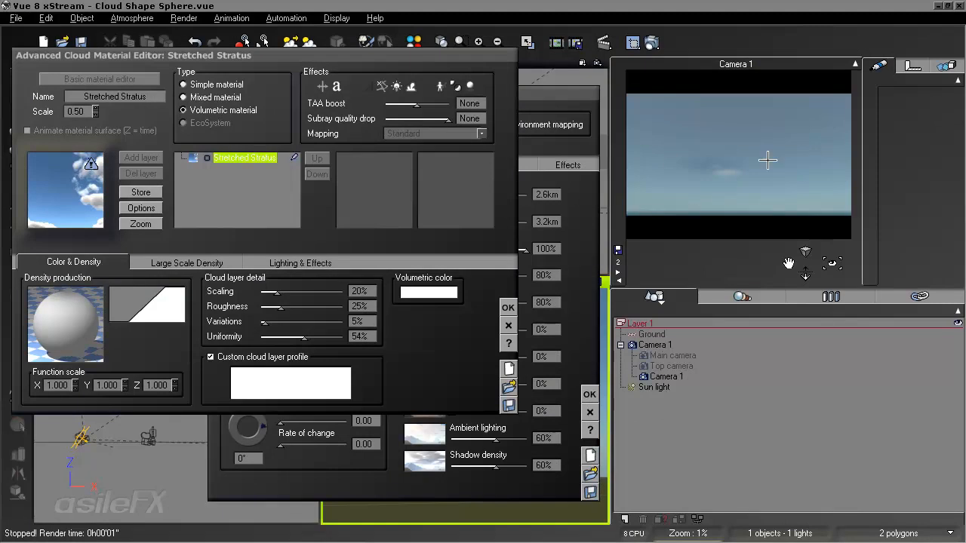
Add an Offset (X+a) filter node between the Opposite and Density nodes of the density function, and accept it.
right_click(76, 318)
click(89, 323)
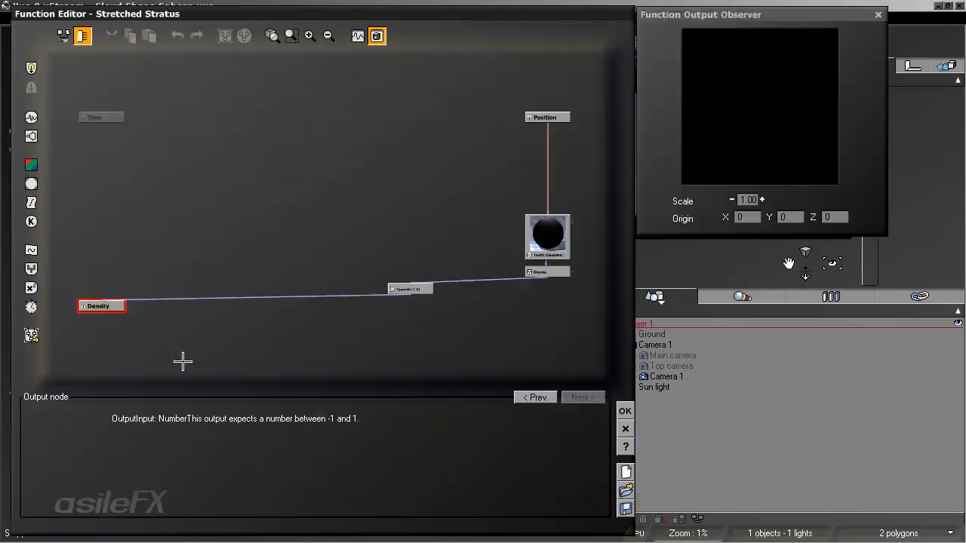
click(352, 295)
click(31, 202)
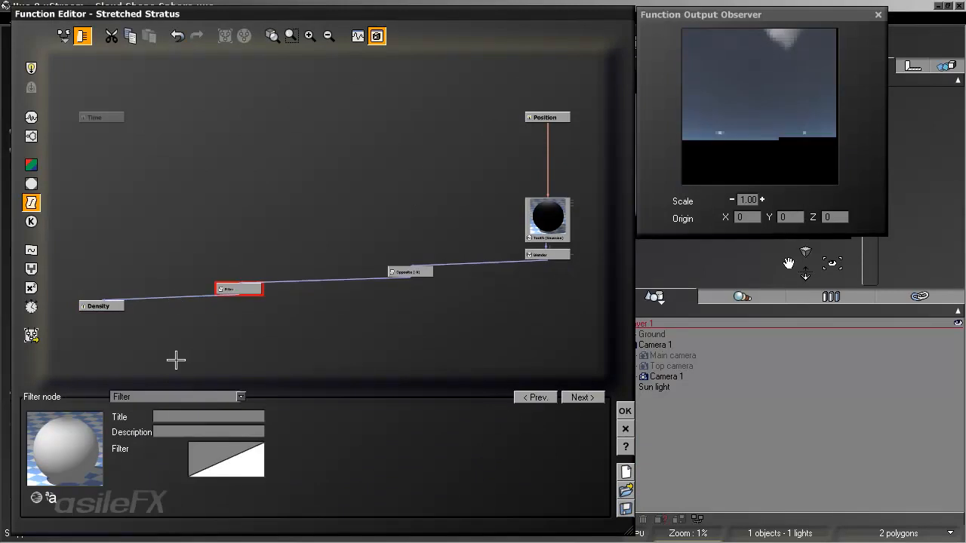
click(179, 395)
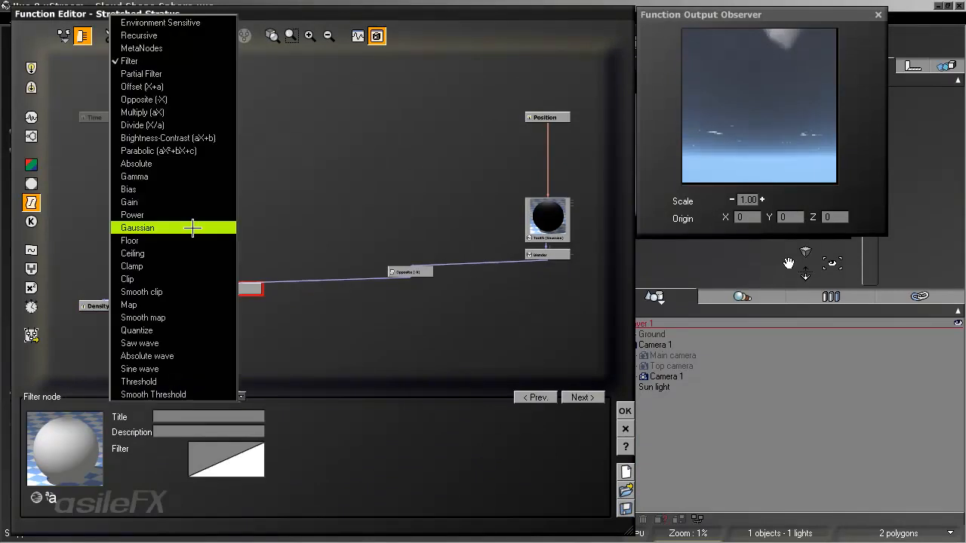
click(200, 86)
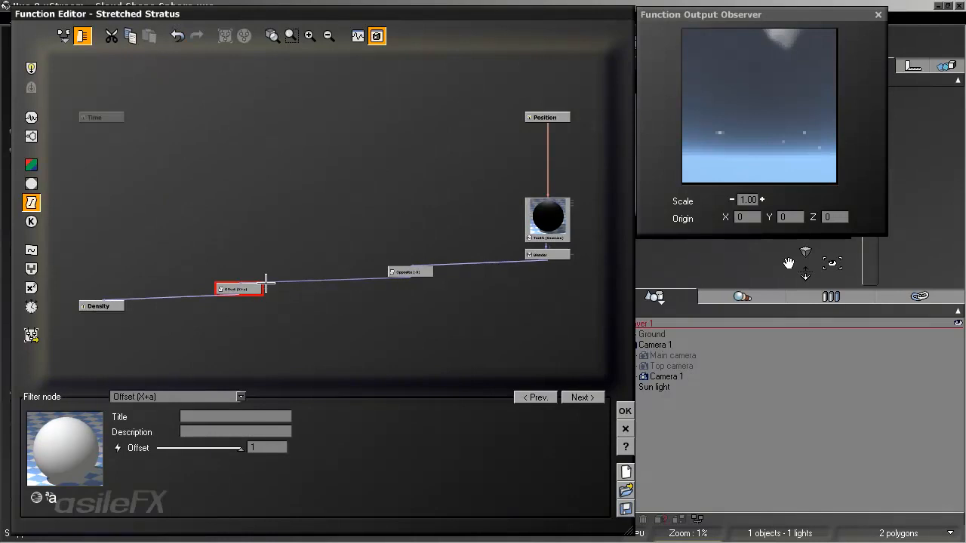
click(625, 411)
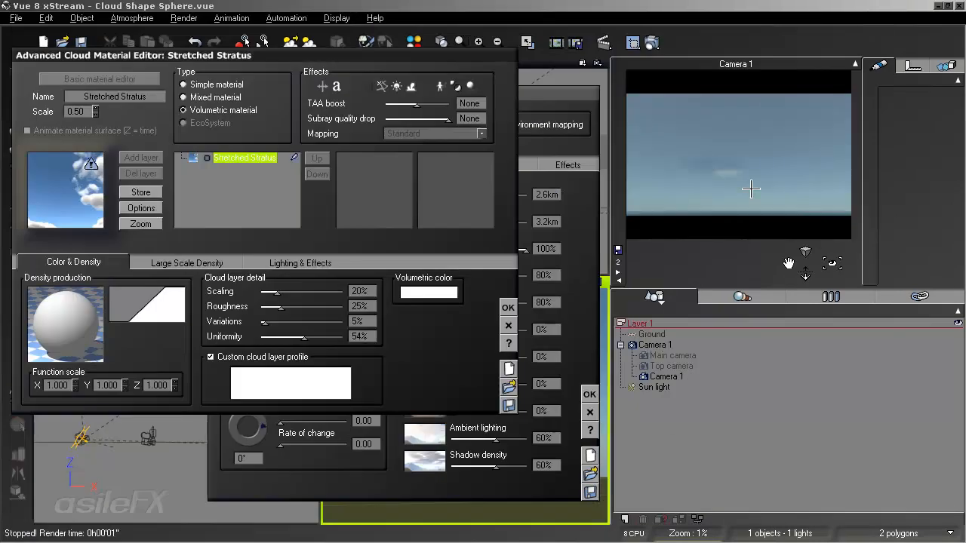
Lower the value of the Offset (X+a) filter node in the cloud's density function, and accept the function.
right_click(81, 333)
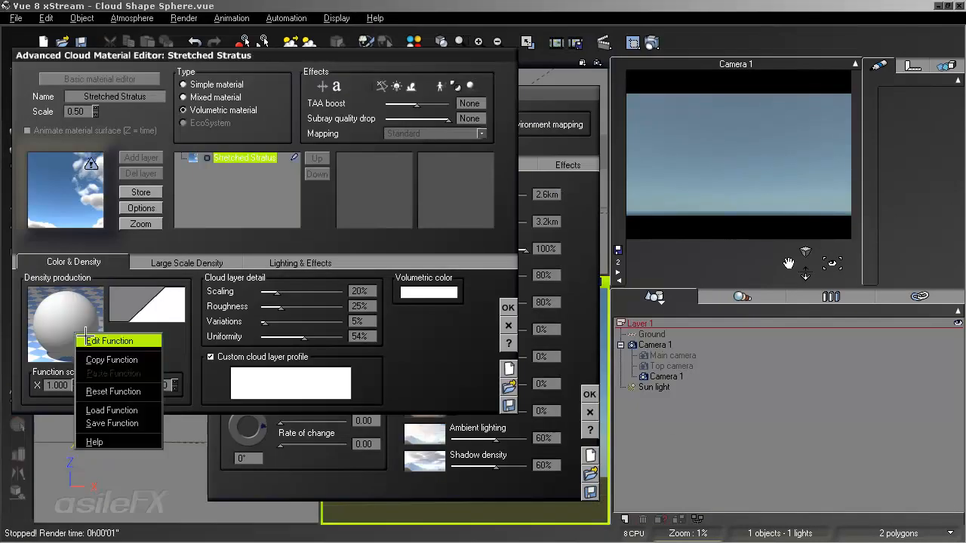
click(89, 338)
click(320, 264)
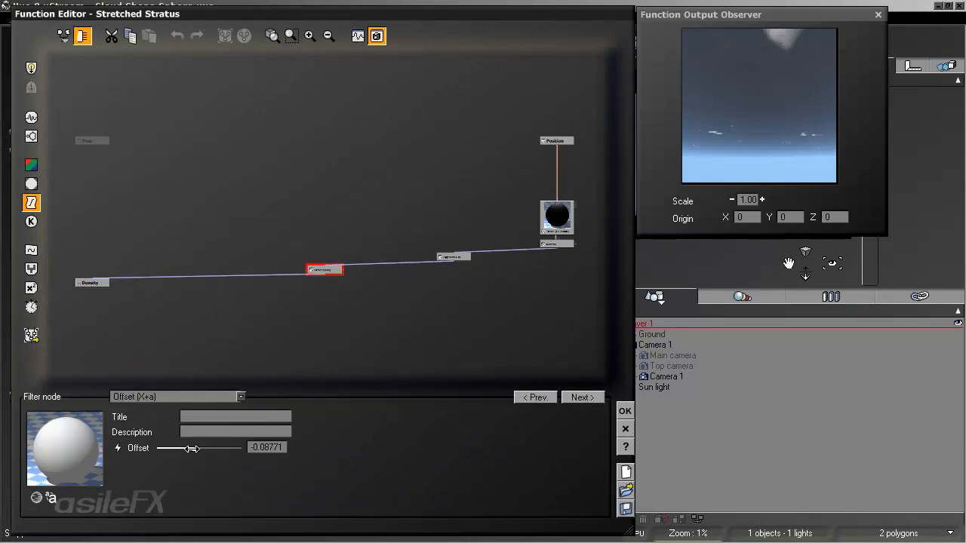
click(625, 411)
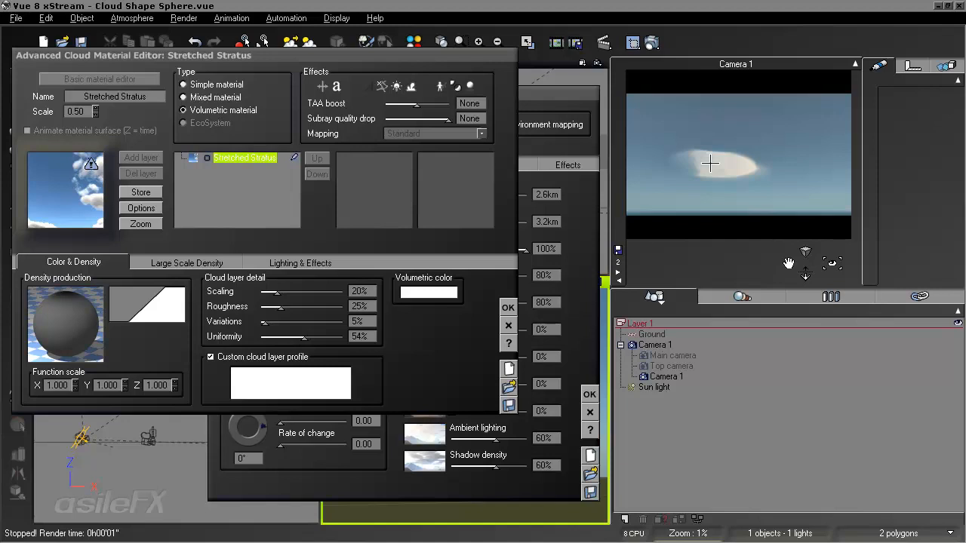
Delete the Opposite and Offset filter nodes from the cloud's density function, and accept the function.
right_click(77, 304)
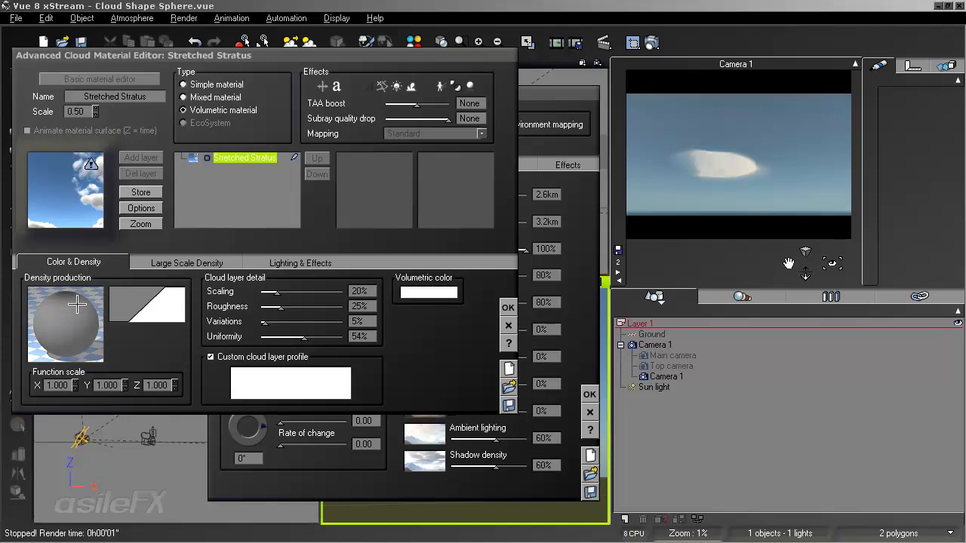
click(100, 316)
drag(470, 291, 251, 224)
key(Delete)
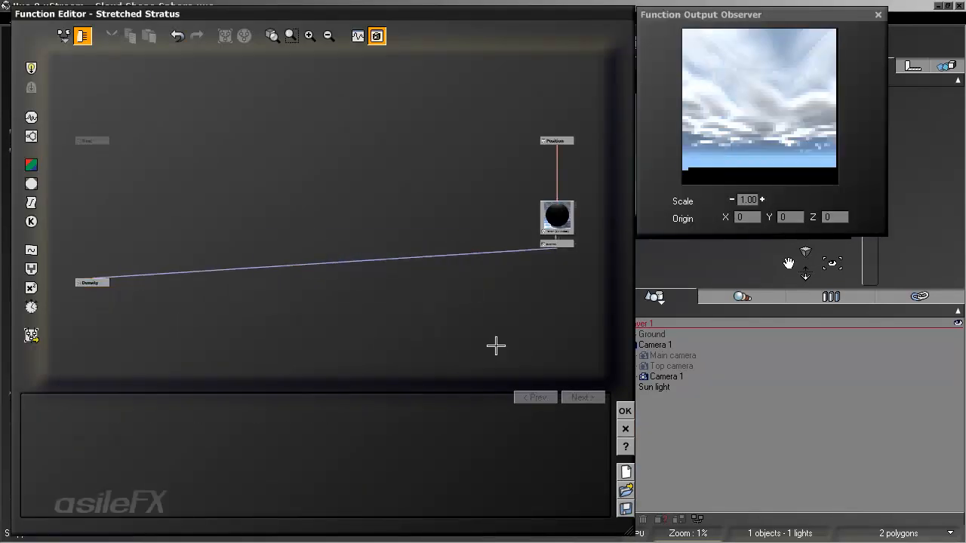
click(626, 410)
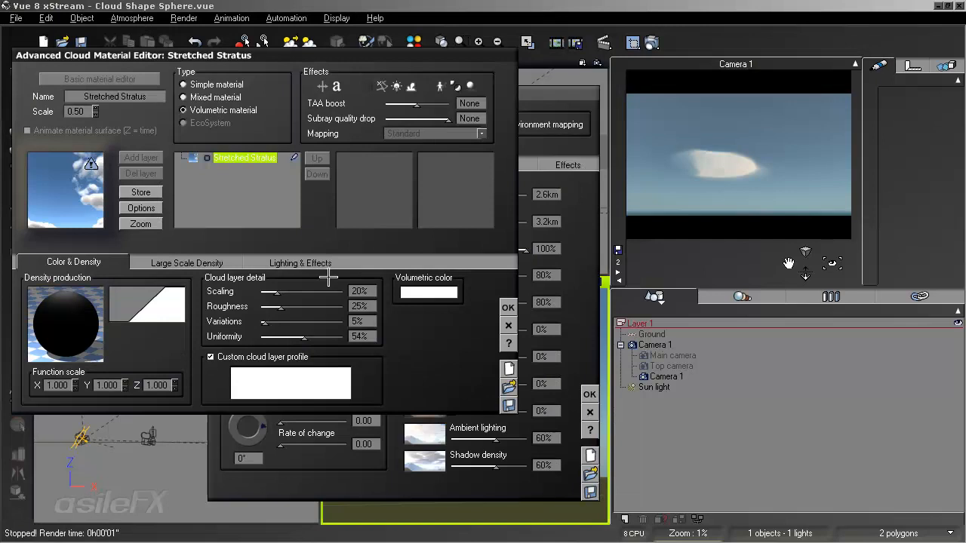
Invert the density filter to fall from 1 at X -1 to -1 at X 1, and accept the filter.
right_click(172, 305)
click(195, 313)
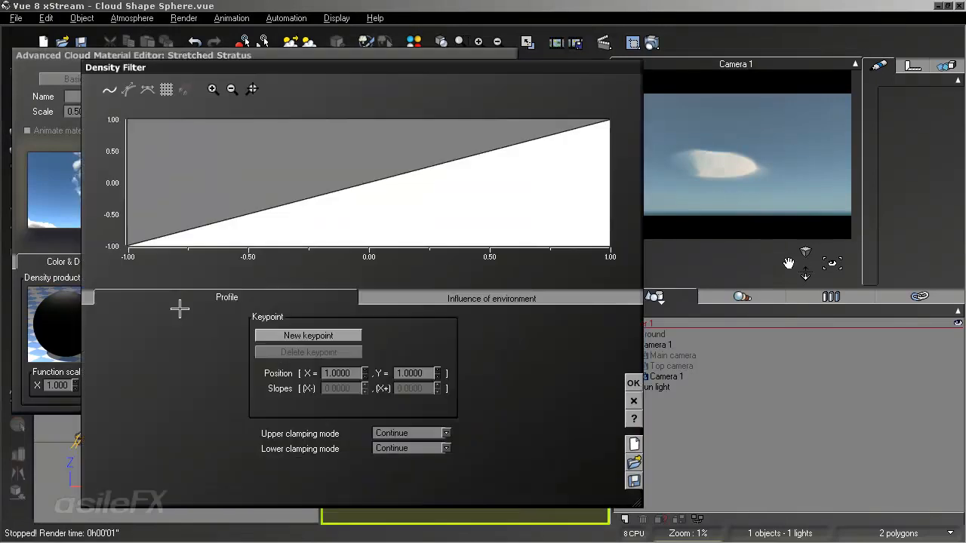
drag(275, 185, 39, 109)
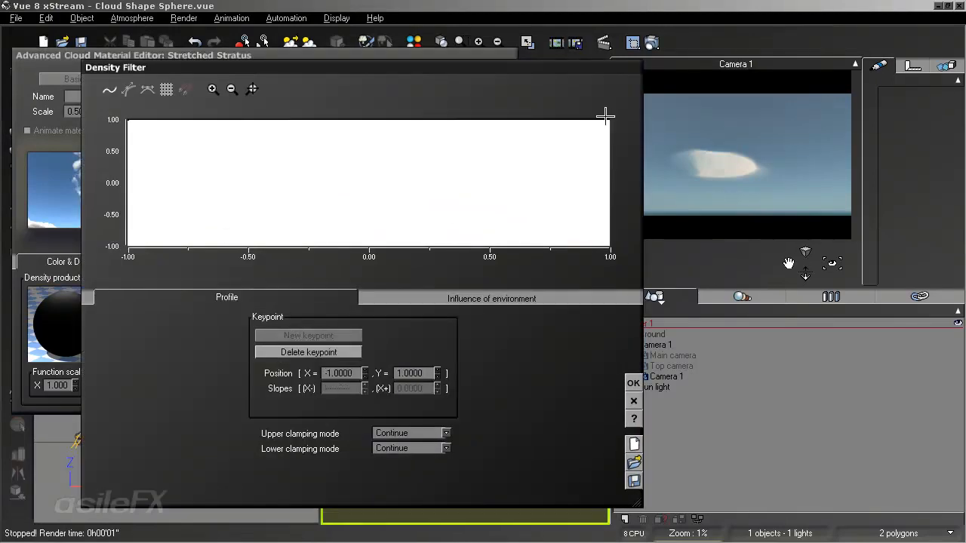
drag(609, 117, 641, 367)
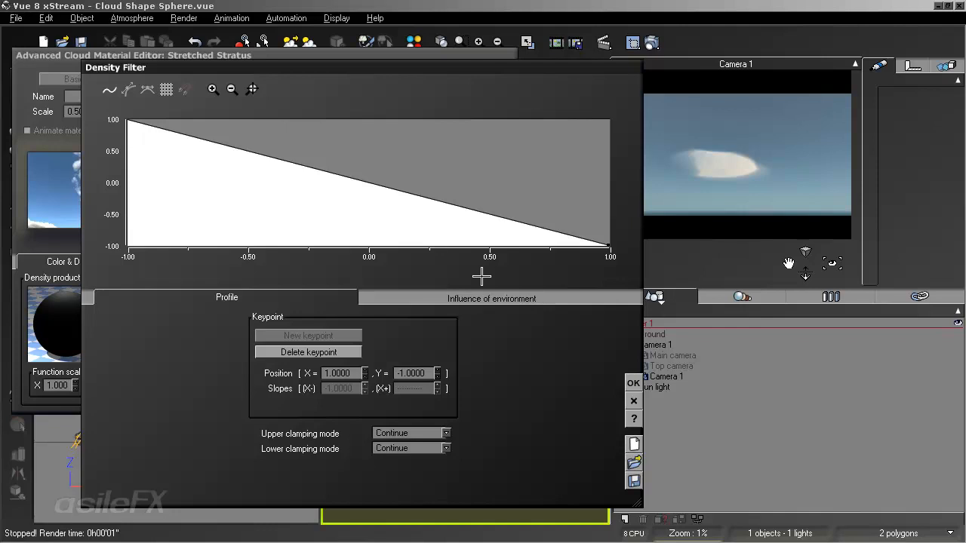
click(126, 119)
click(633, 383)
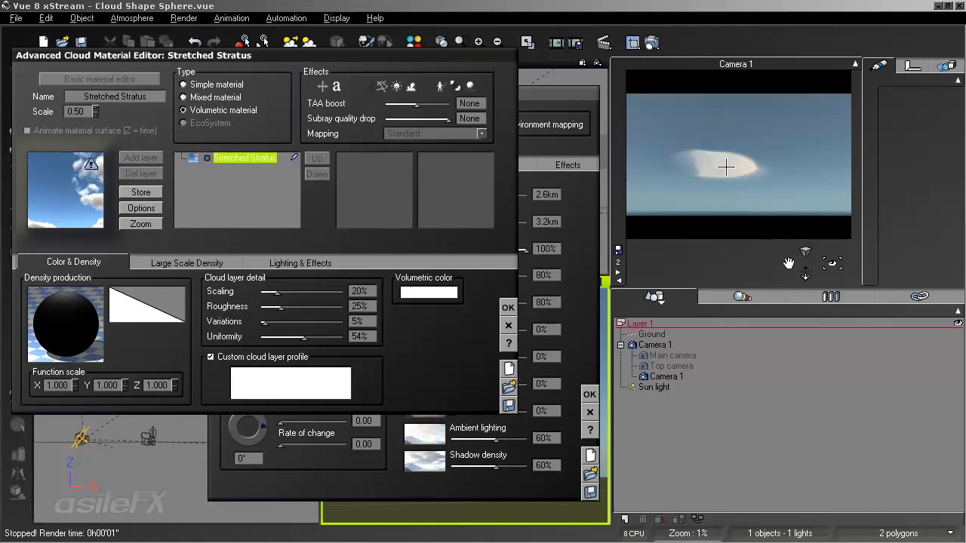
Add density filter keypoints at about X -0.43, Y 1 and X 0.49, Y -1, and accept the filter.
click(173, 298)
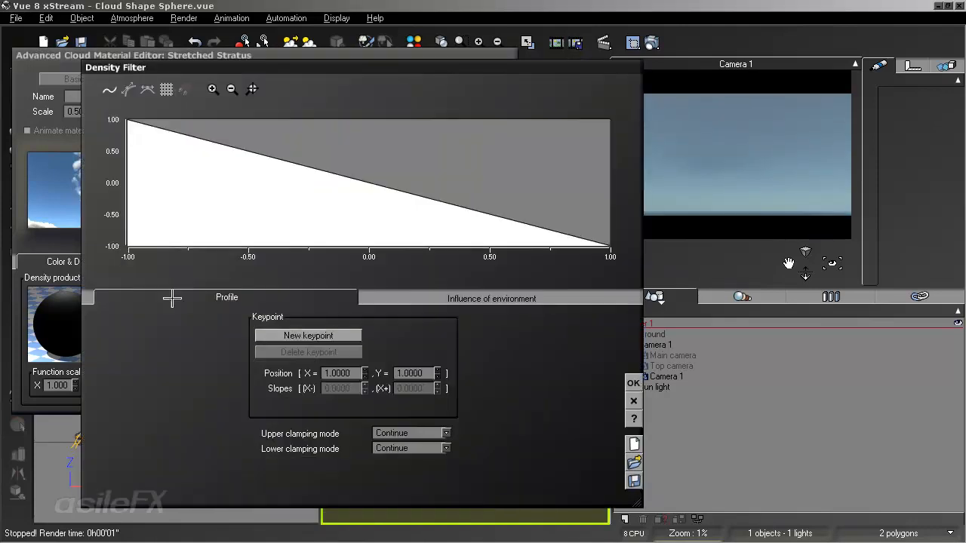
drag(277, 158, 264, 102)
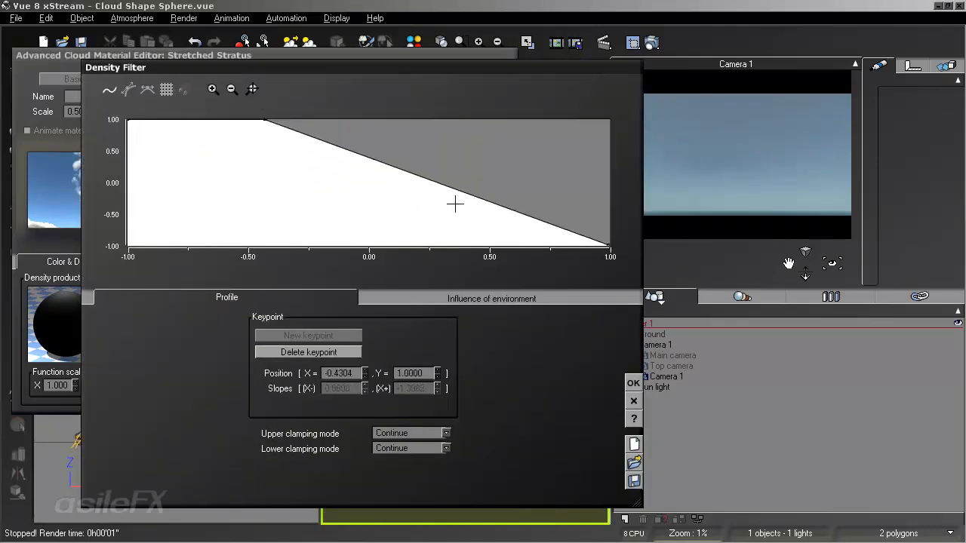
drag(494, 205, 487, 262)
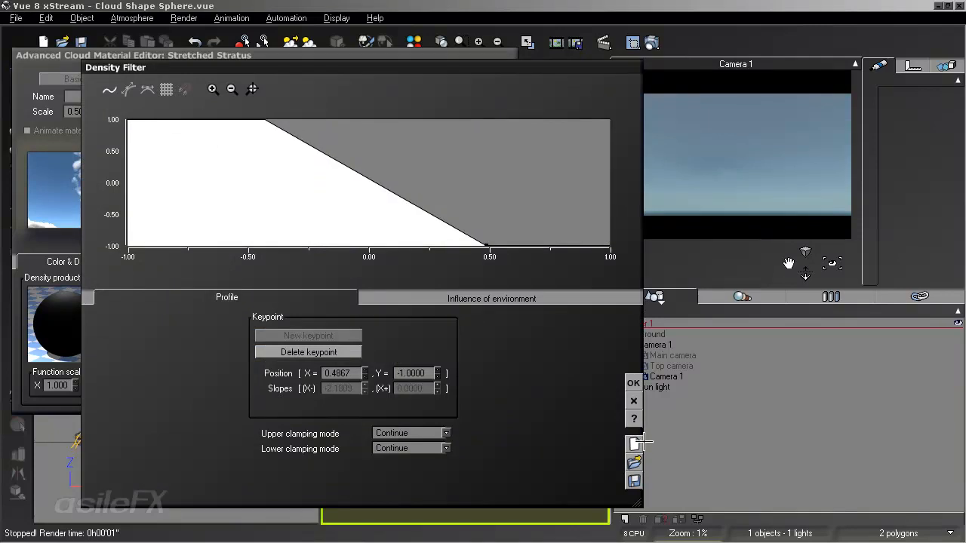
click(632, 383)
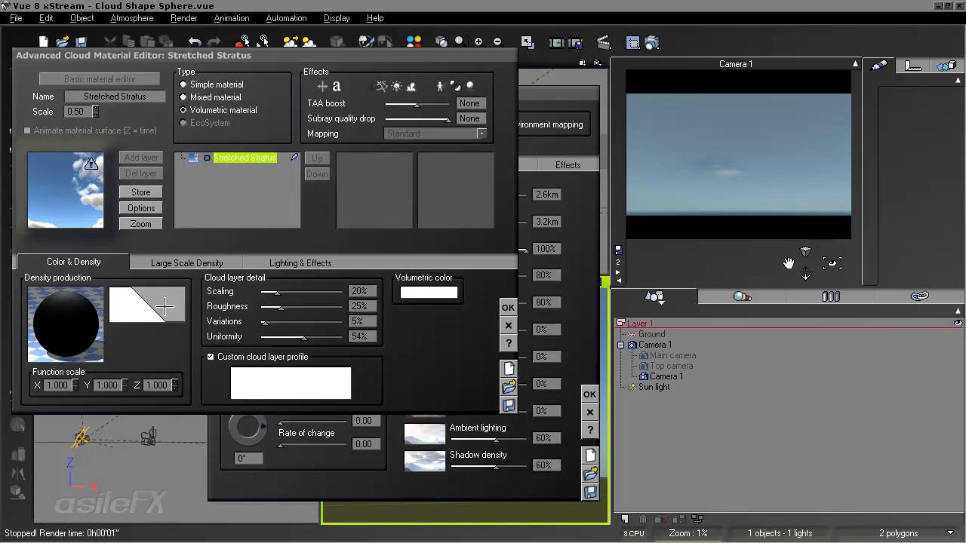
Reopen the density filter and try several falloffs, ending with the upper keypoint at X -1 and the lower one at about X -0.18.
right_click(164, 305)
click(197, 306)
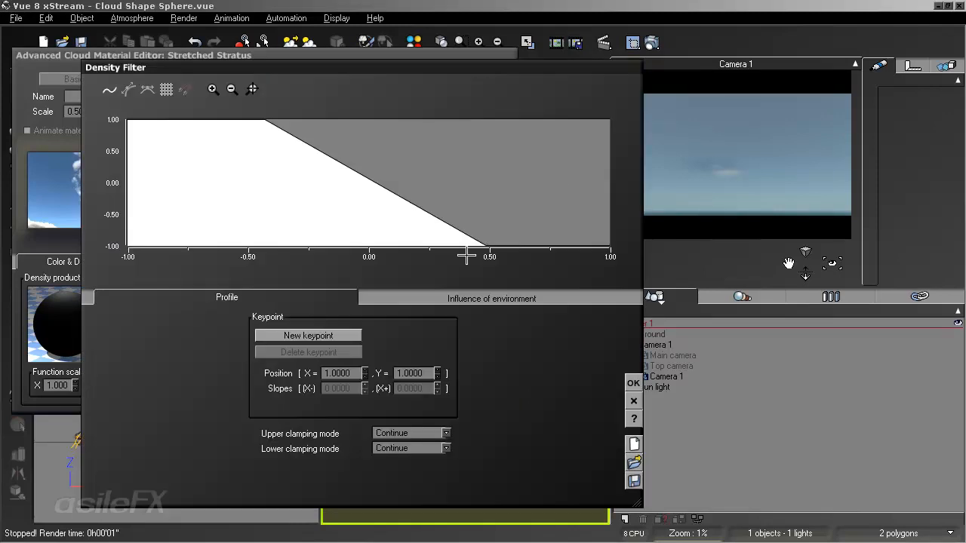
drag(486, 246, 348, 246)
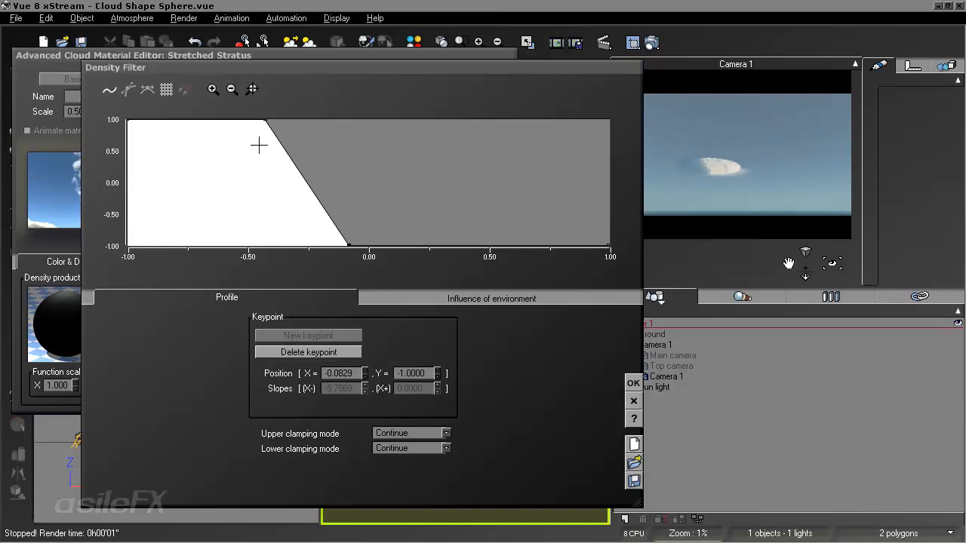
drag(264, 120, 177, 120)
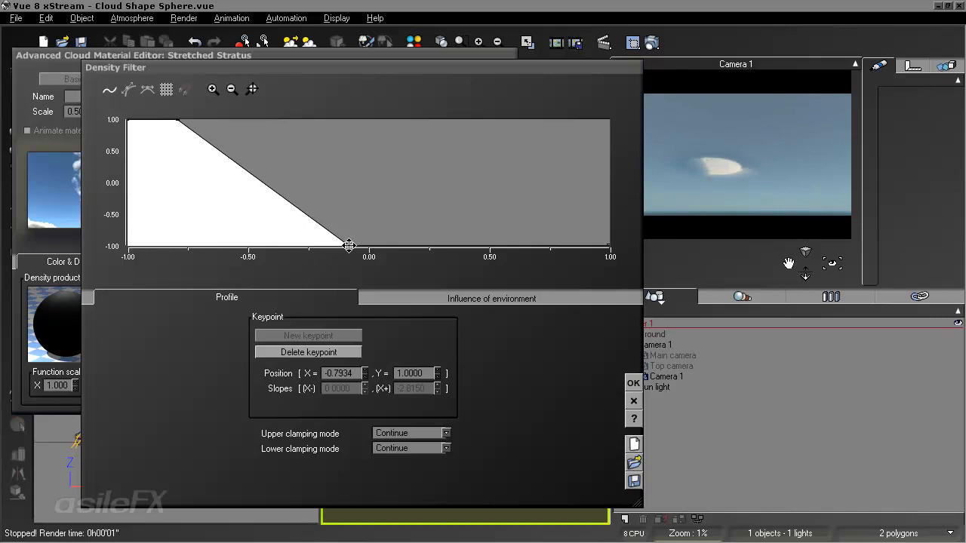
drag(348, 245, 232, 272)
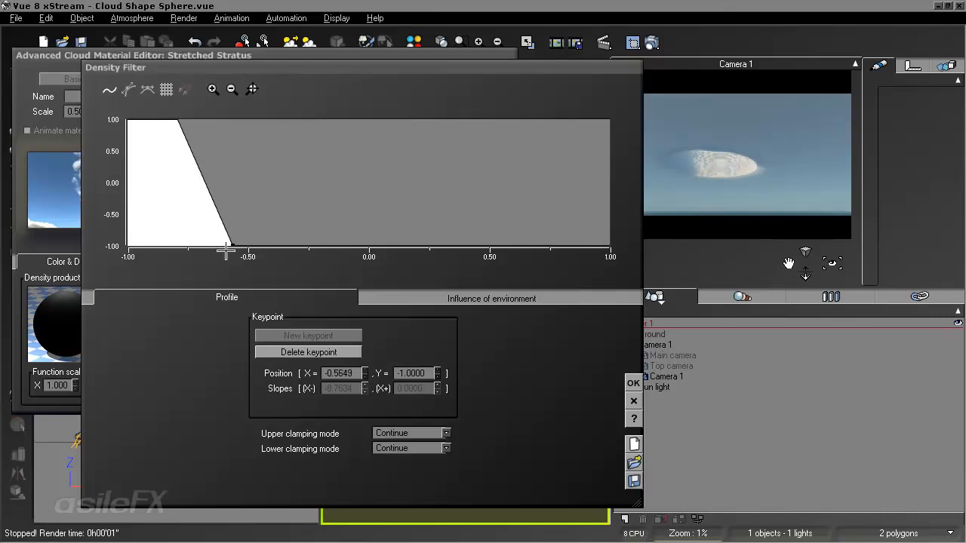
drag(231, 247, 325, 264)
drag(179, 121, 110, 104)
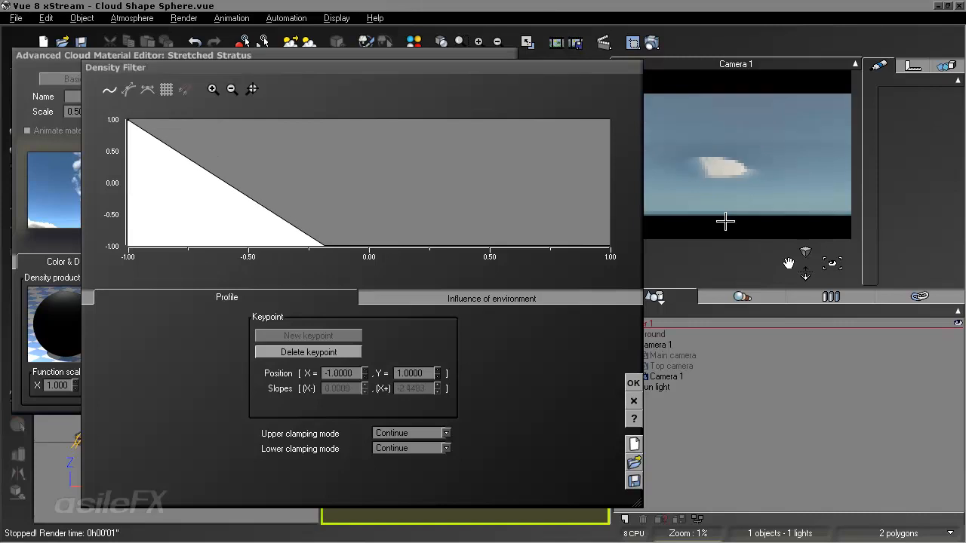
Round the density filter's falloff with keypoints at about X -0.81, -0.63 and -0.32, and accept the filter, cloud material and atmosphere.
mouse_move(127, 120)
mouse_down()
mouse_move(172, 142)
mouse_move(126, 120)
mouse_up()
click(157, 129)
click(128, 130)
click(129, 130)
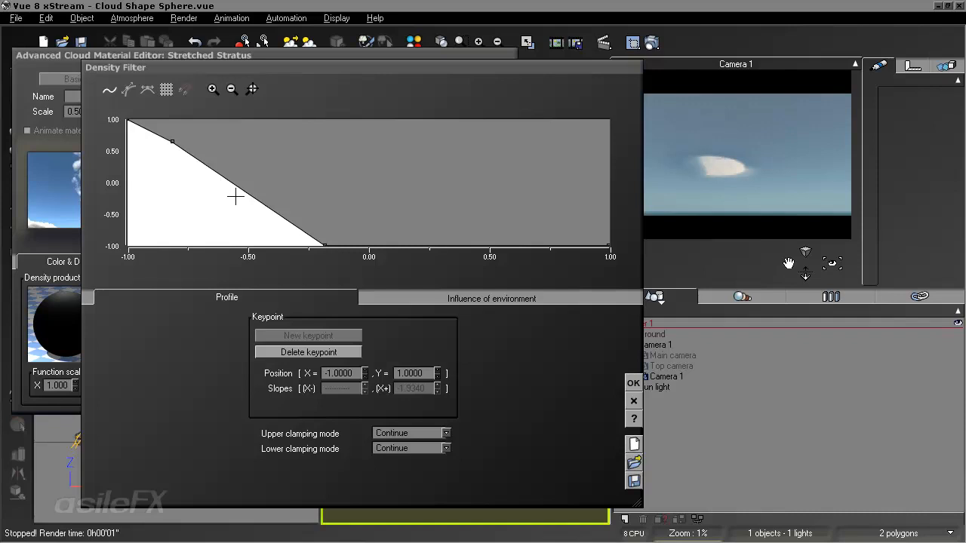
drag(267, 205, 274, 173)
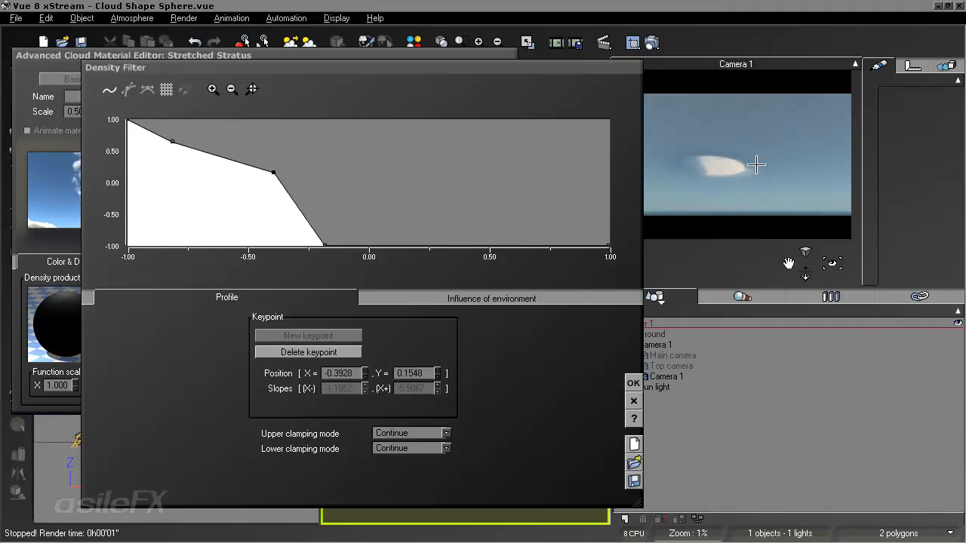
drag(217, 155, 217, 174)
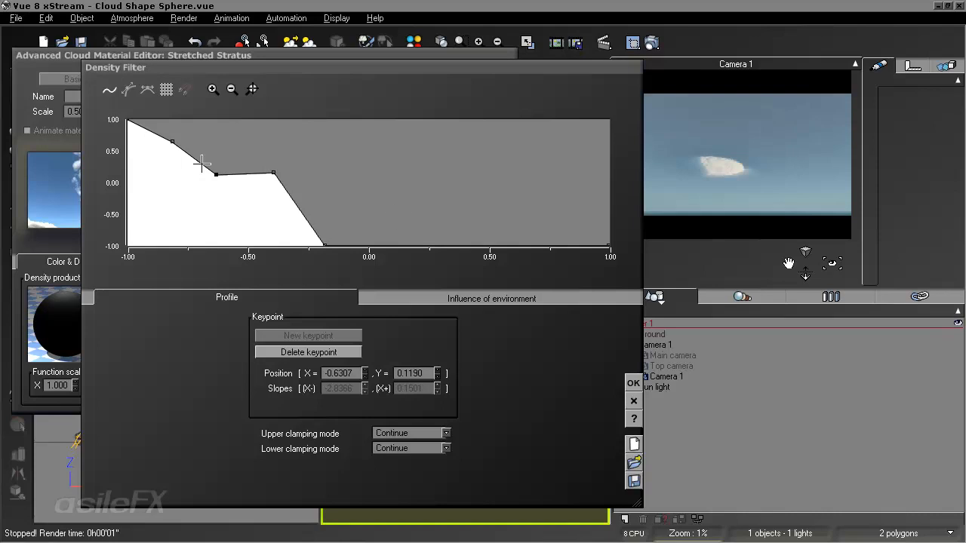
drag(273, 173, 291, 244)
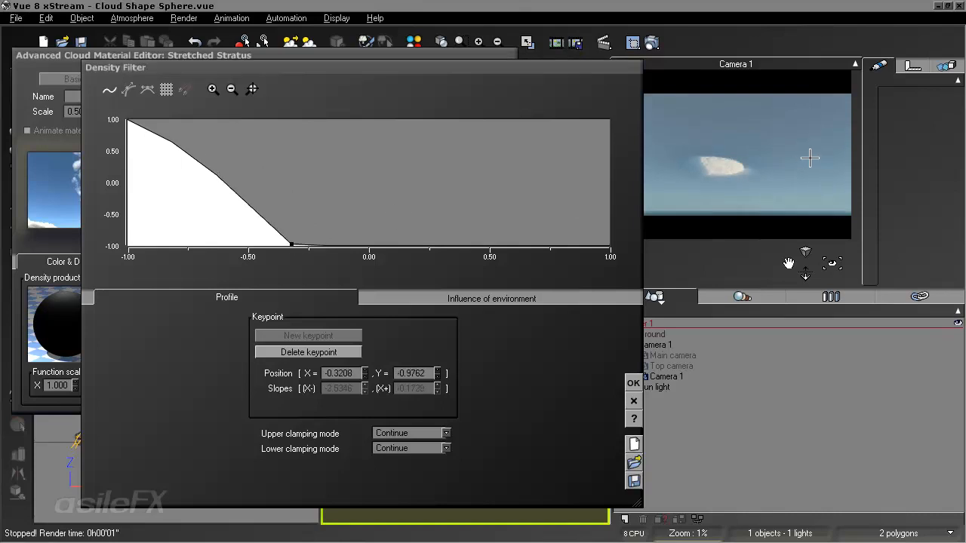
click(633, 383)
click(508, 307)
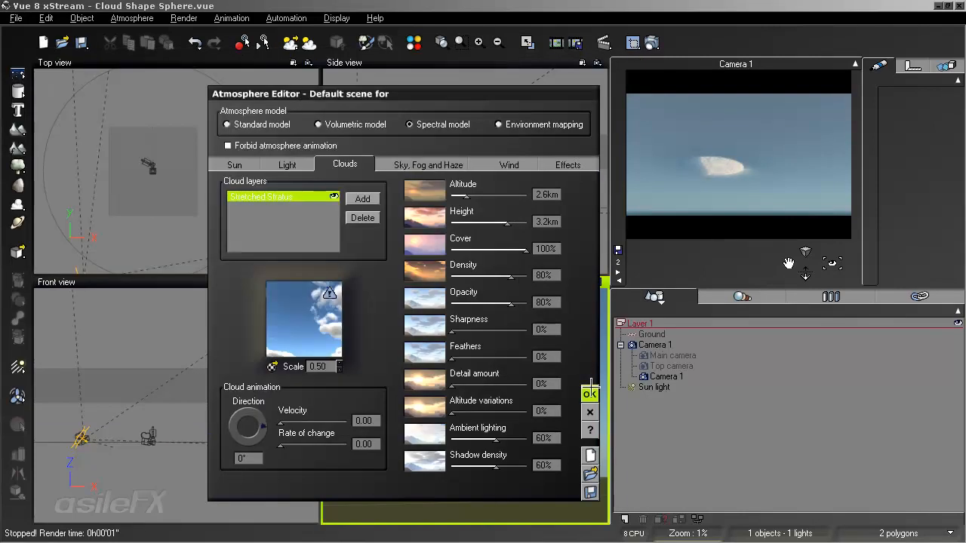
click(589, 394)
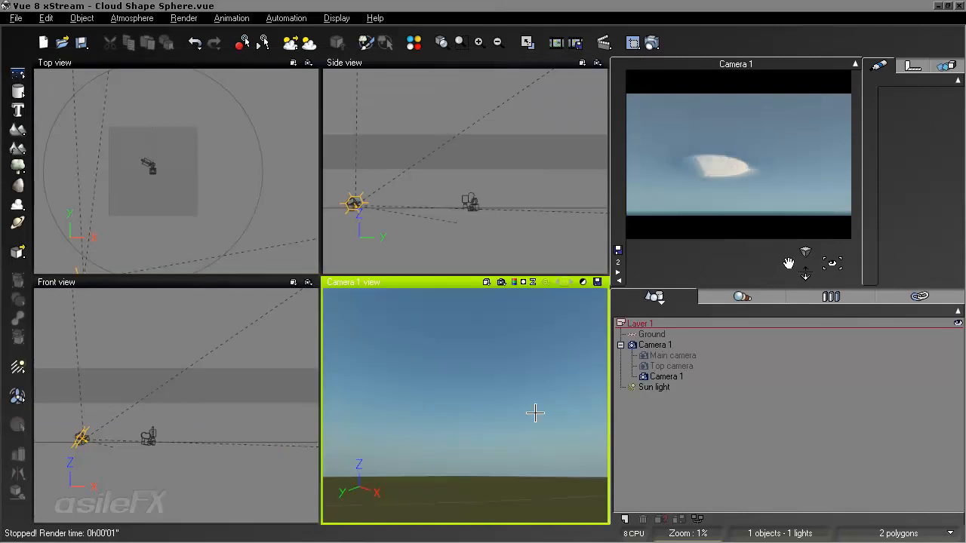
Move Camera 1 closer to the cloud, re-aim it to frame the cloud larger, and render the maximized Camera 1 view.
right_drag(536, 413, 550, 388)
scroll(496, 430, up, 3)
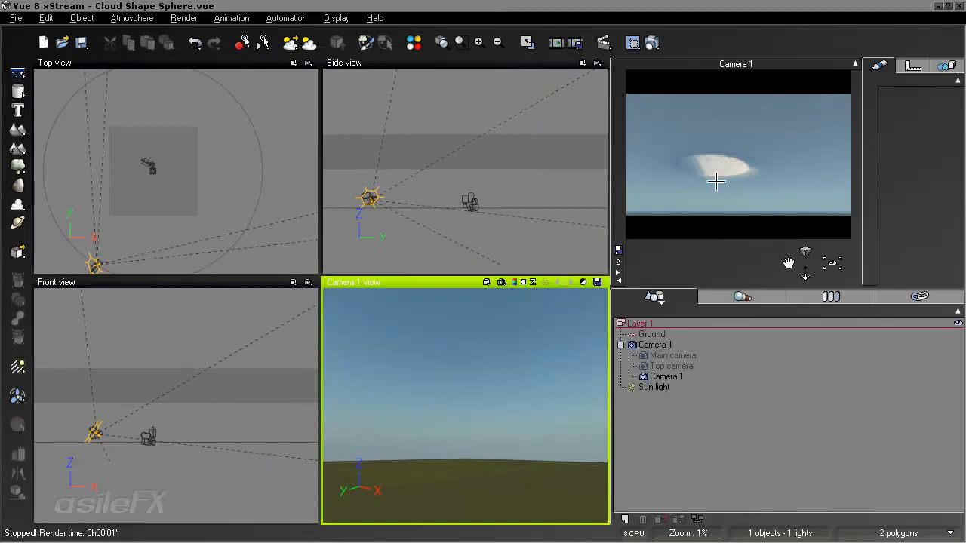
scroll(491, 449, up, 4)
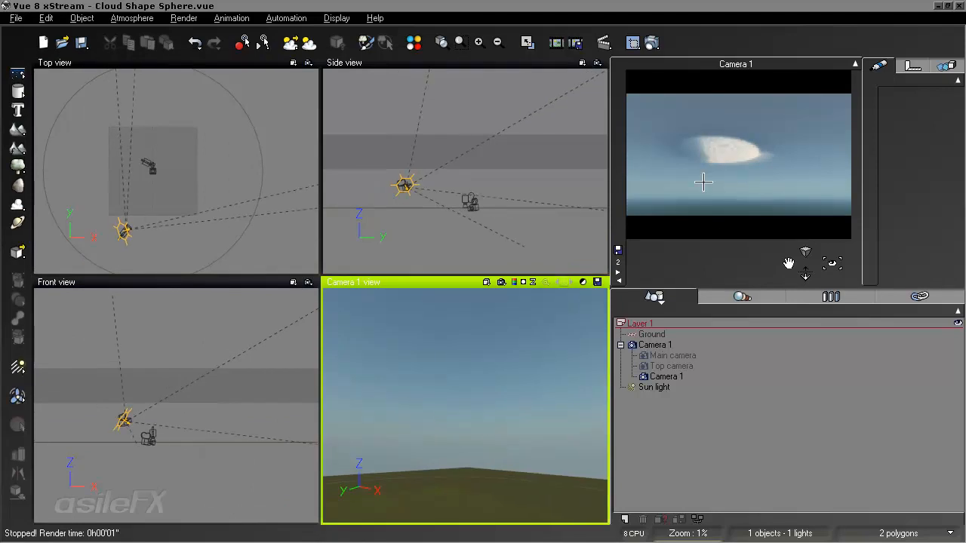
right_drag(495, 385, 518, 442)
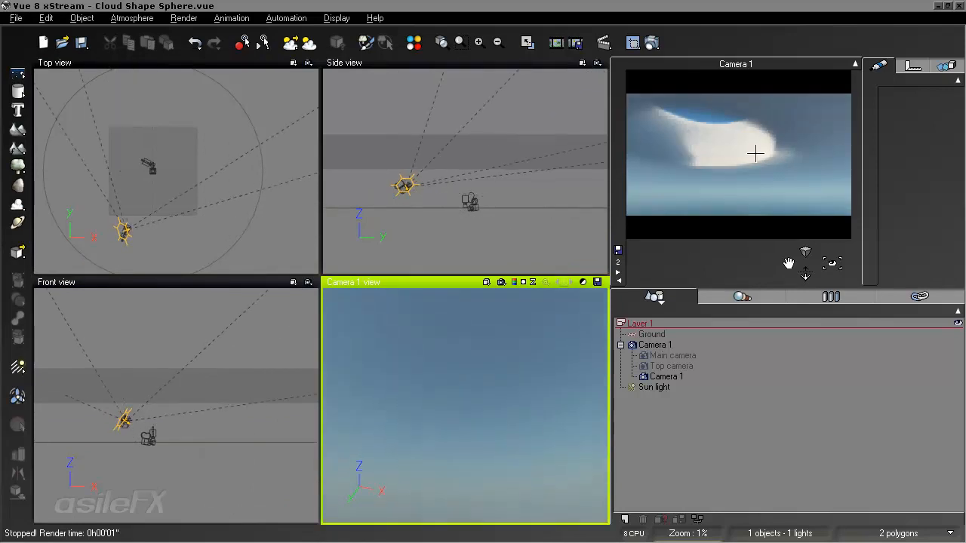
right_drag(464, 407, 441, 341)
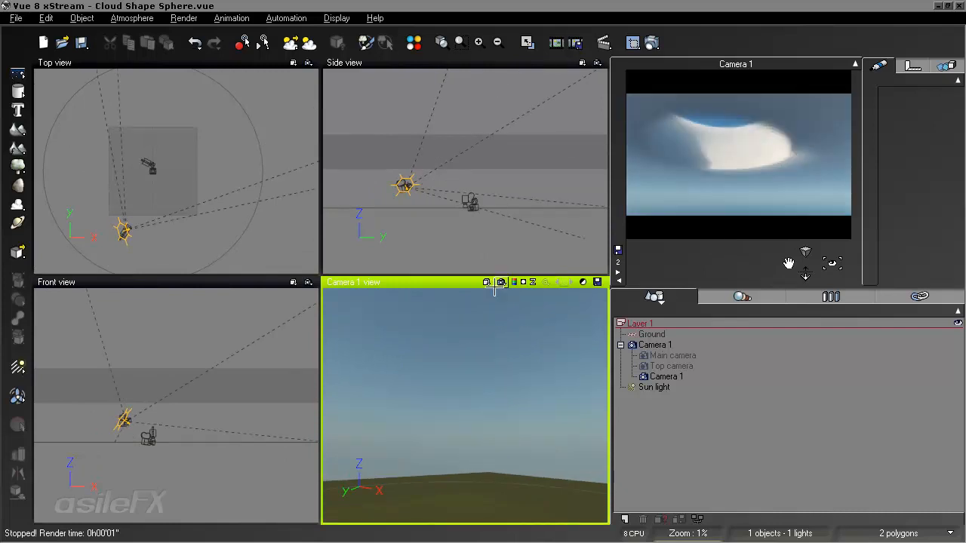
click(501, 281)
click(513, 62)
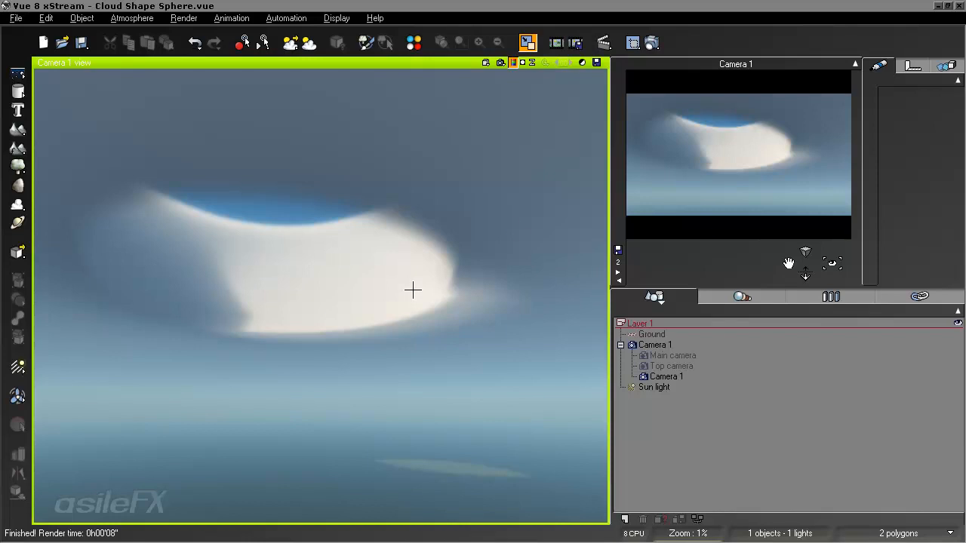
Set the cloud layer's detail amount to 56%, accept the atmosphere, and render the Camera 1 view again.
click(115, 19)
click(155, 84)
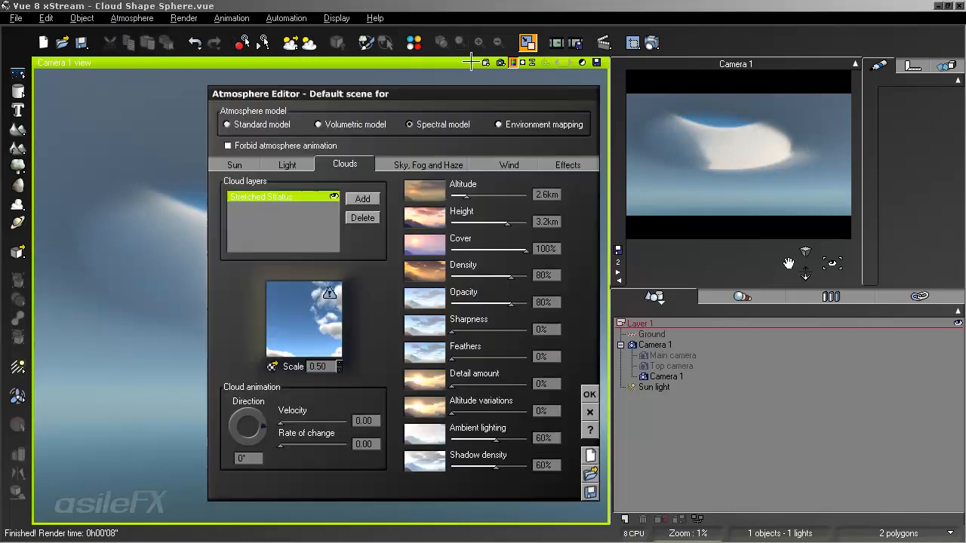
drag(451, 385, 493, 386)
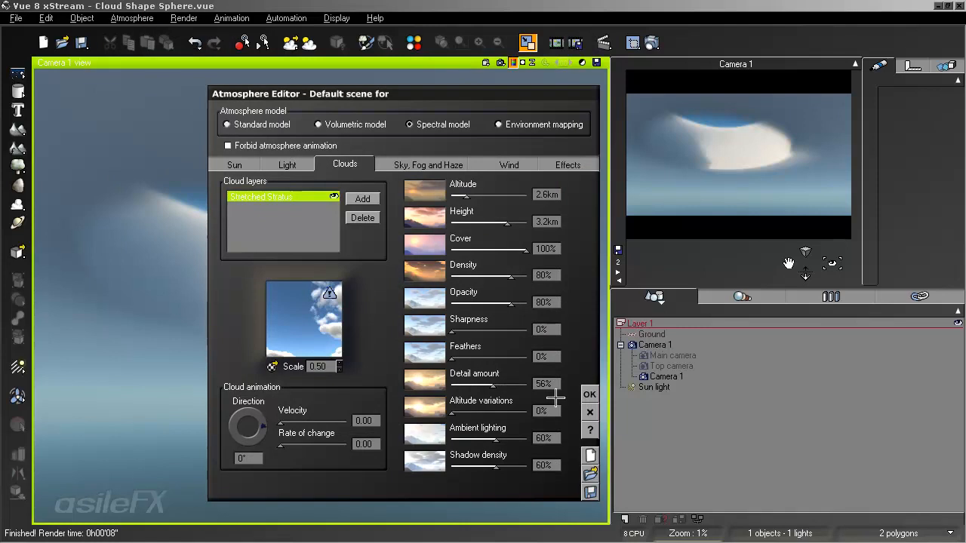
click(589, 394)
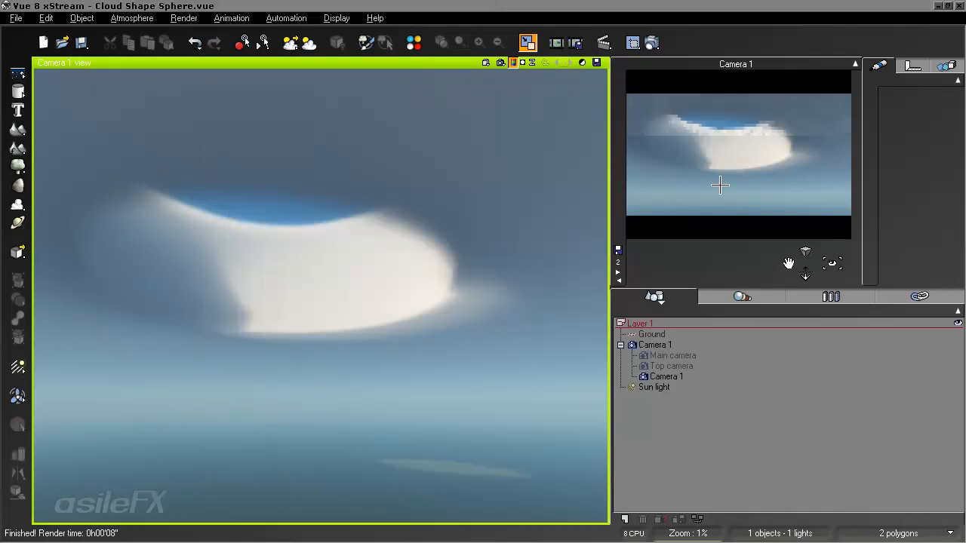
click(499, 63)
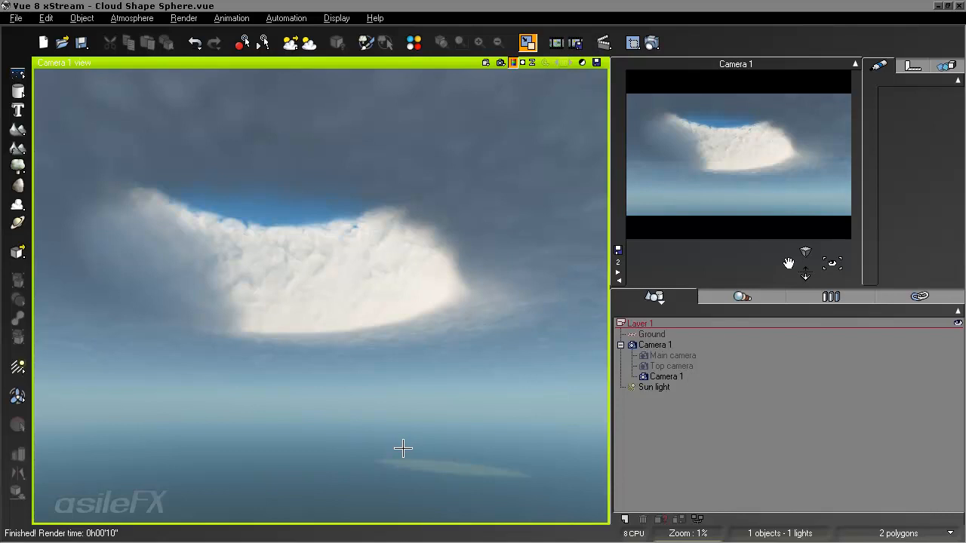
Open the Stretched Stratus density function for editing and move the Tooth (Gaussian) and Blender nodes to the middle of the graph.
click(126, 20)
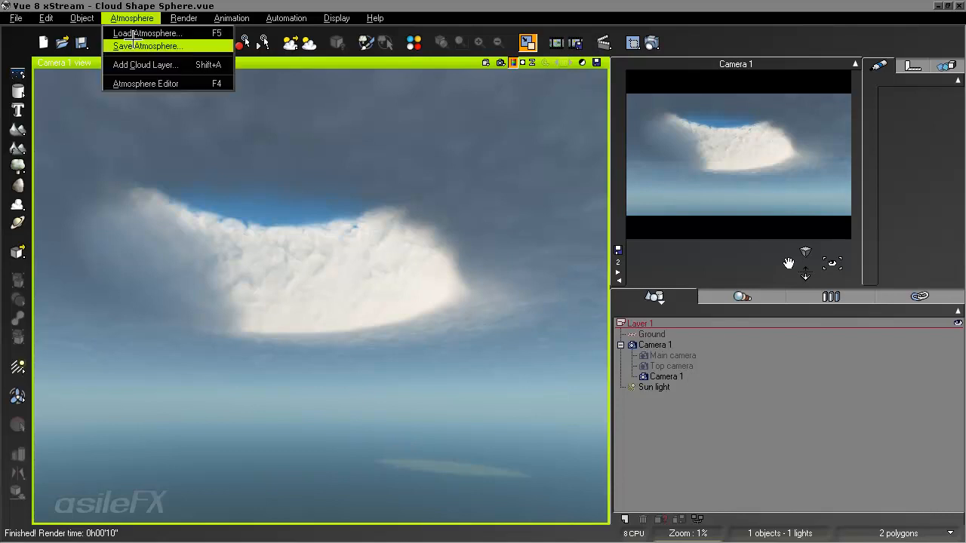
click(151, 83)
right_click(306, 321)
click(332, 332)
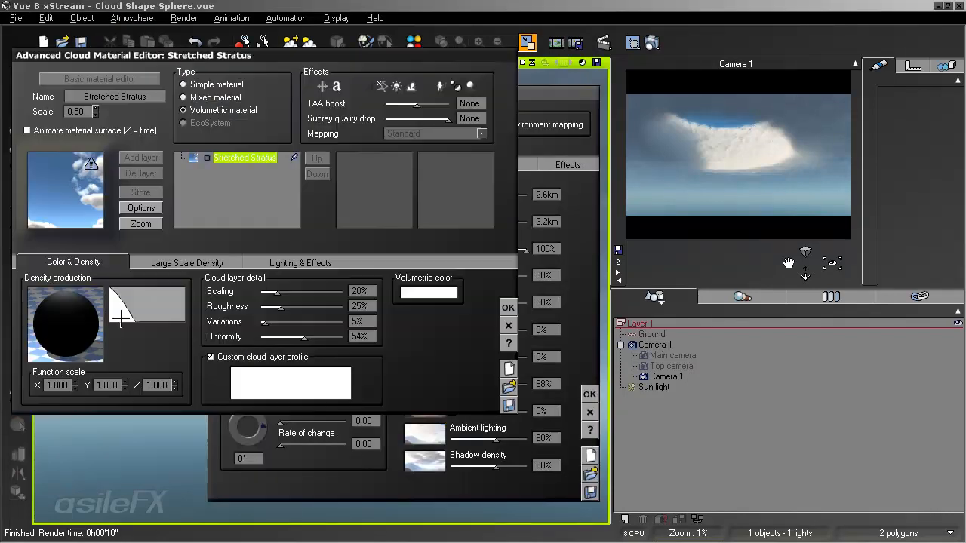
right_click(68, 303)
click(108, 316)
drag(574, 336, 493, 231)
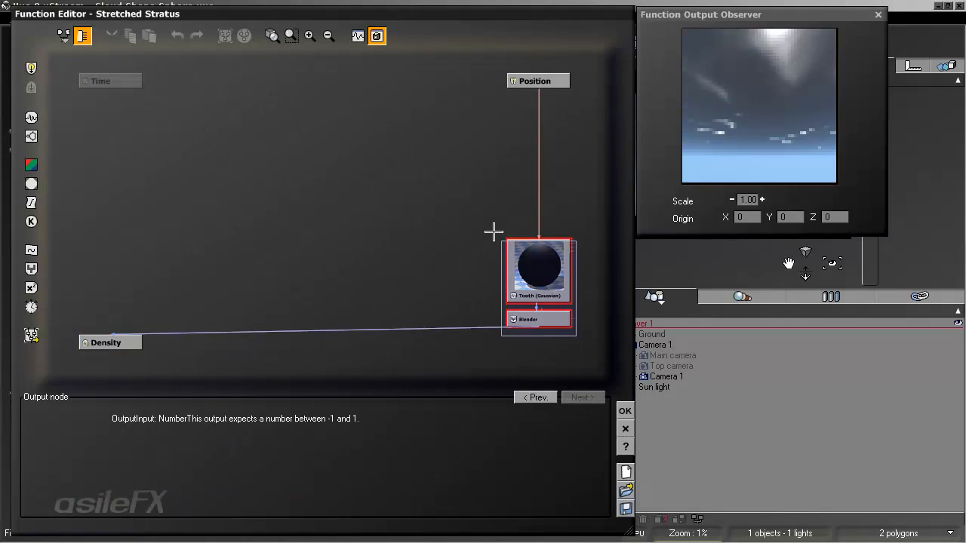
drag(522, 270, 297, 206)
click(313, 194)
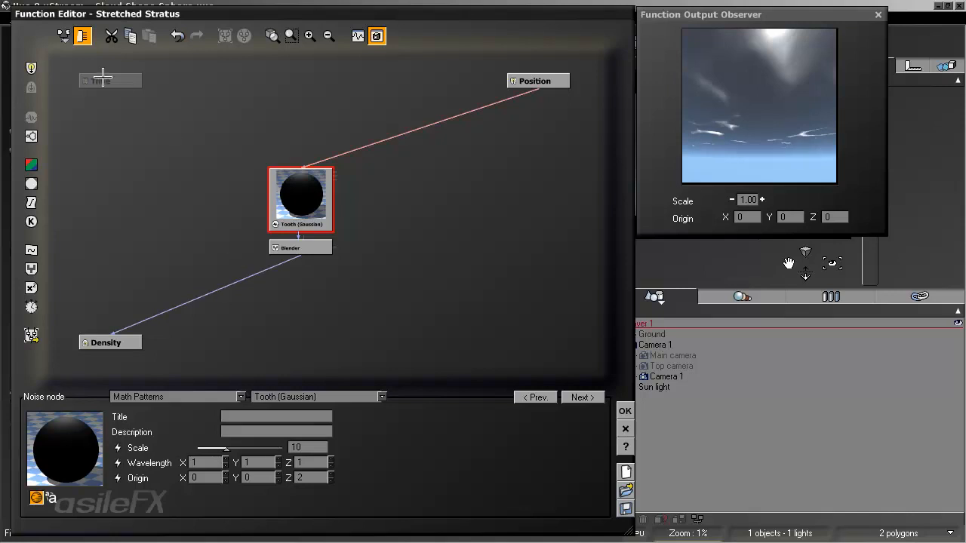
Place the Time input node beside Position and connect it to the Scale parameter of the Tooth (Gaussian) noise node.
drag(99, 78, 426, 89)
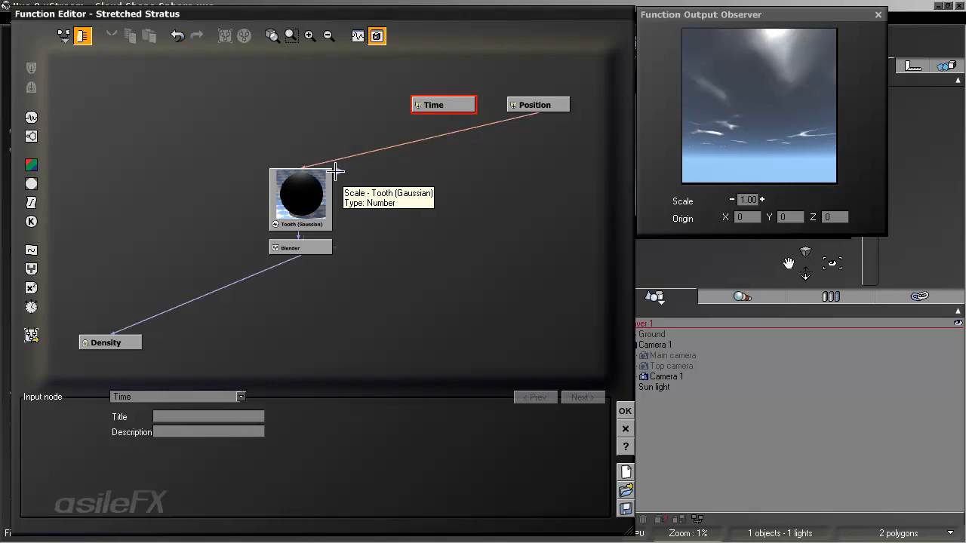
drag(335, 171, 449, 129)
click(305, 202)
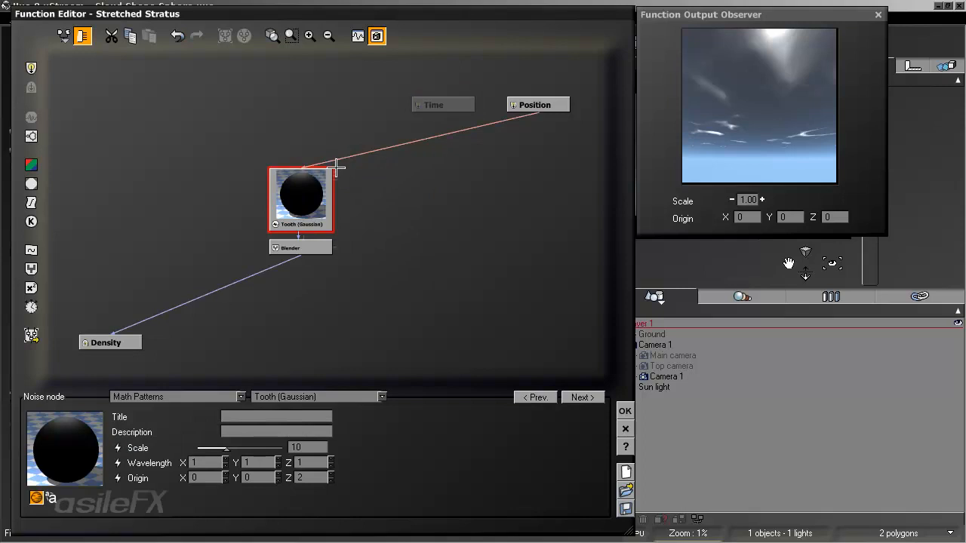
drag(336, 172, 440, 107)
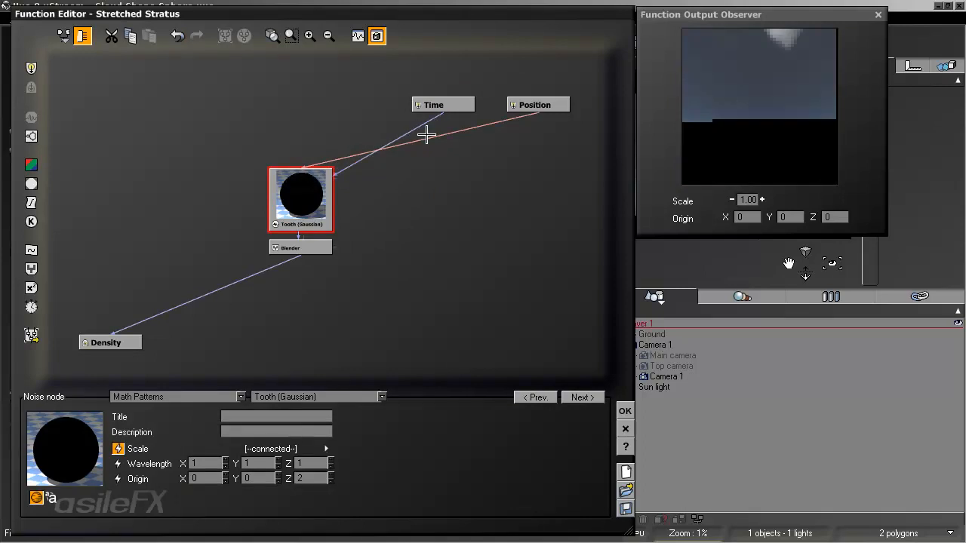
click(419, 126)
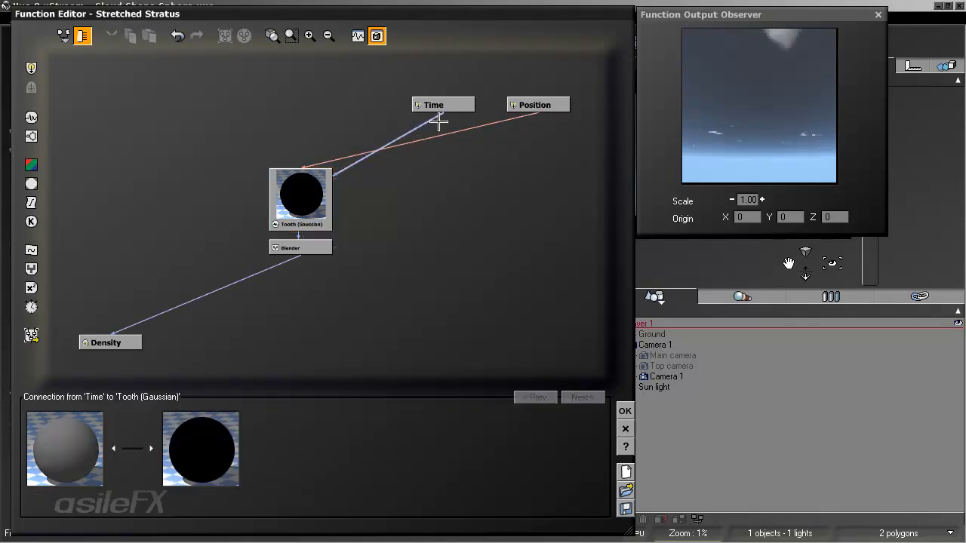
click(312, 190)
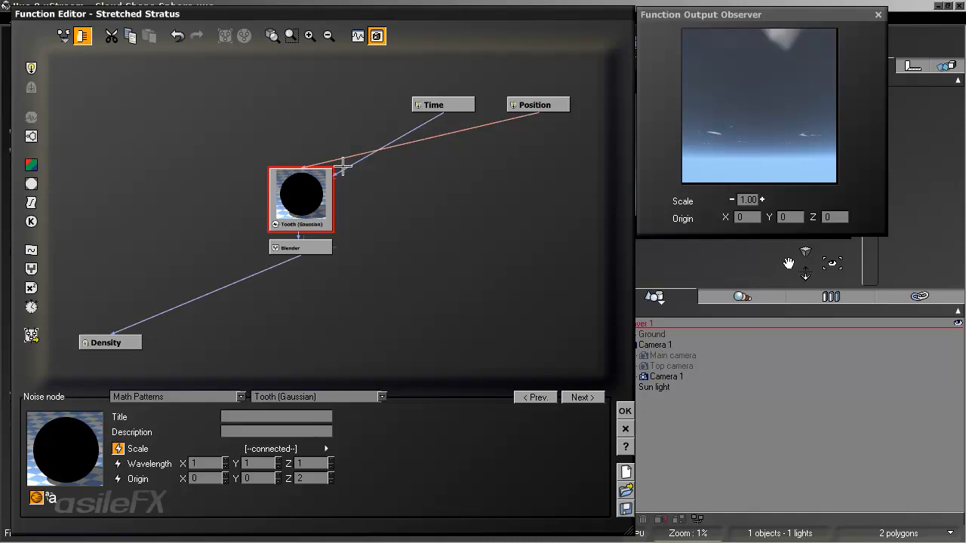
Try driving the noise node's scale with a constant of 10, reconnect Time to it and delete the constant.
click(117, 449)
click(118, 449)
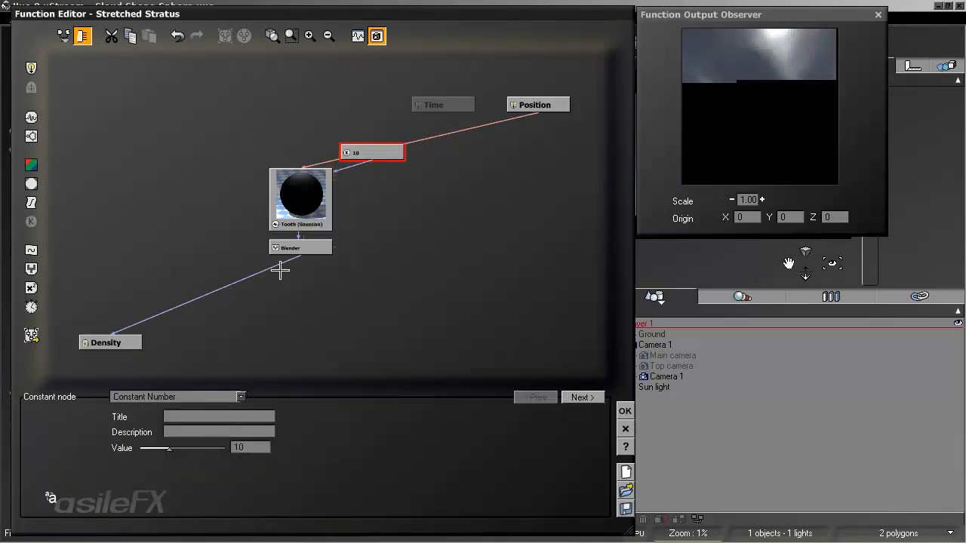
drag(435, 127, 442, 110)
drag(395, 157, 444, 206)
key(Delete)
Insert a filter node between Time and the noise scale, change its type to Map, and reposition the Function Editor to show all its parameters.
click(411, 132)
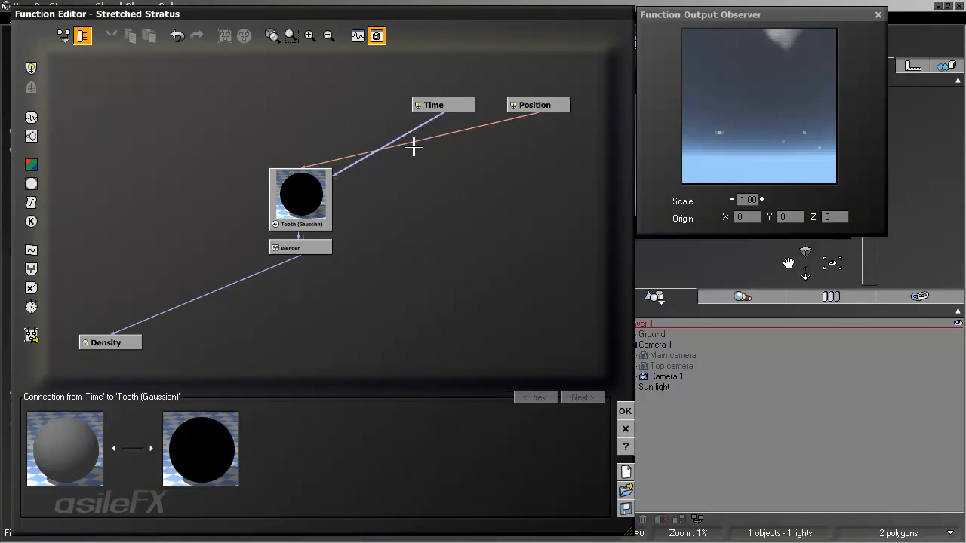
click(31, 202)
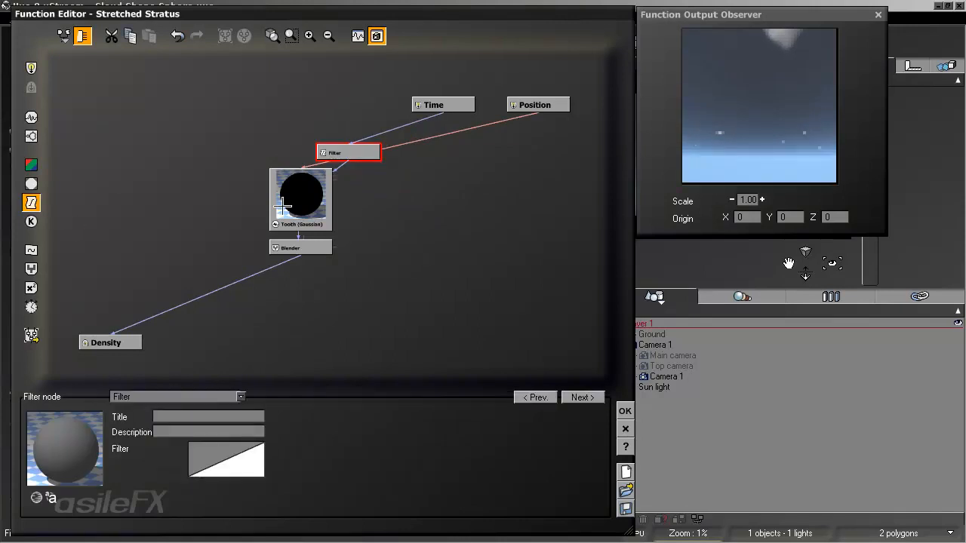
click(140, 394)
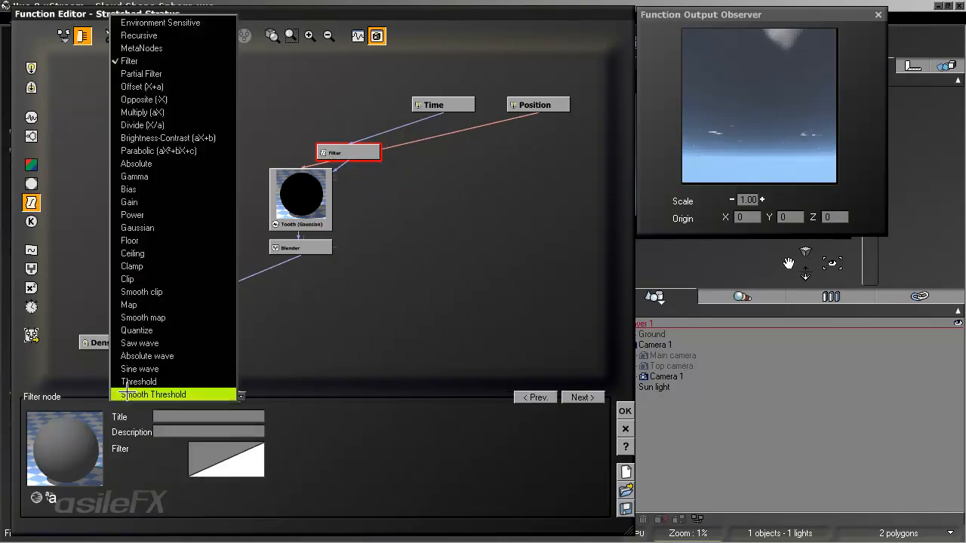
click(168, 304)
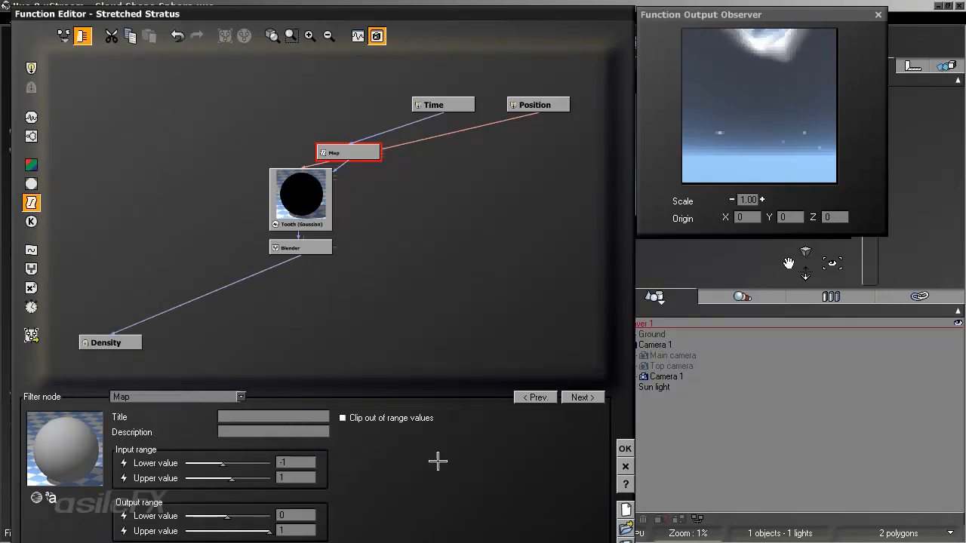
alt+drag(435, 459, 439, 408)
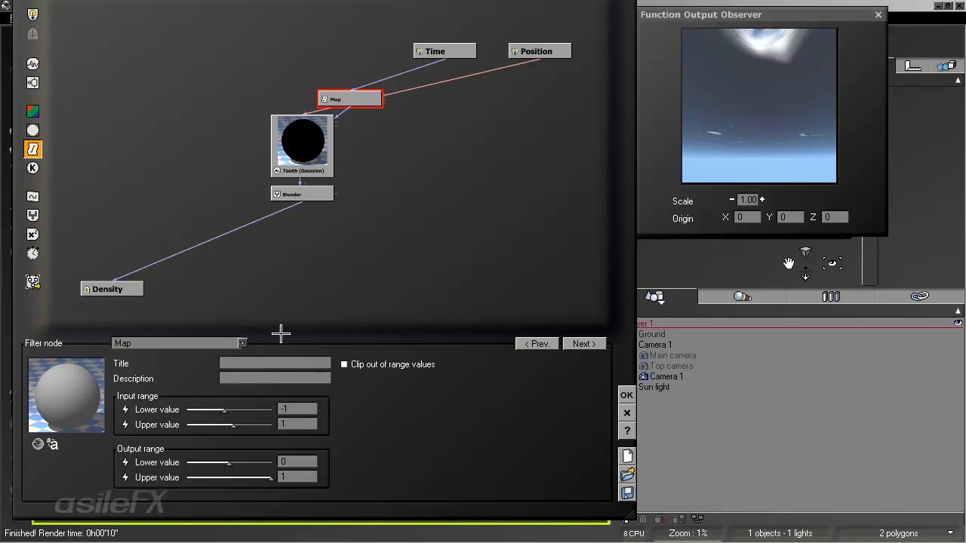
Try inserting a Blender node on the connection between the Map filter and the noise scale.
drag(370, 98, 323, 73)
click(312, 94)
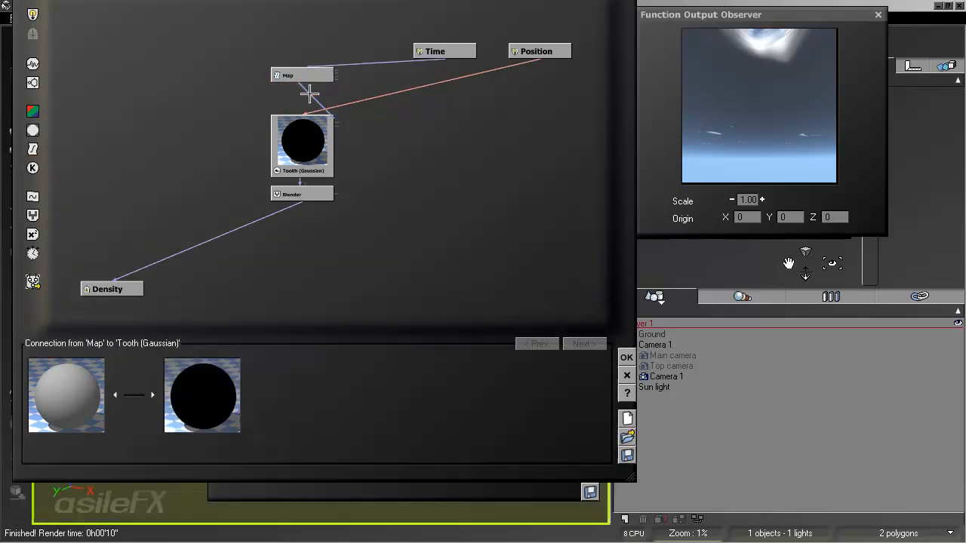
click(33, 215)
drag(295, 94, 413, 165)
click(516, 147)
Try feeding the new Blender from a constant number of 10, and delete both the constant and the Blender.
click(33, 167)
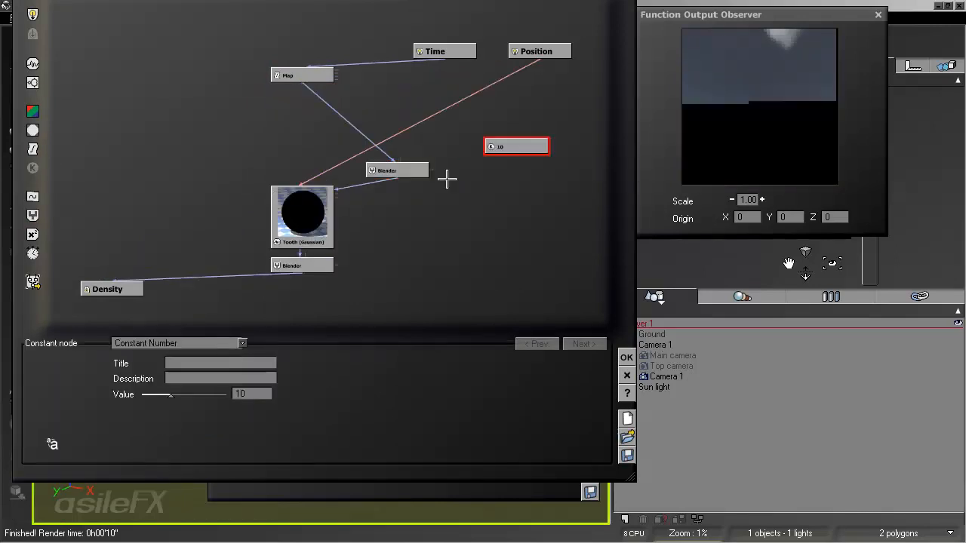
click(209, 343)
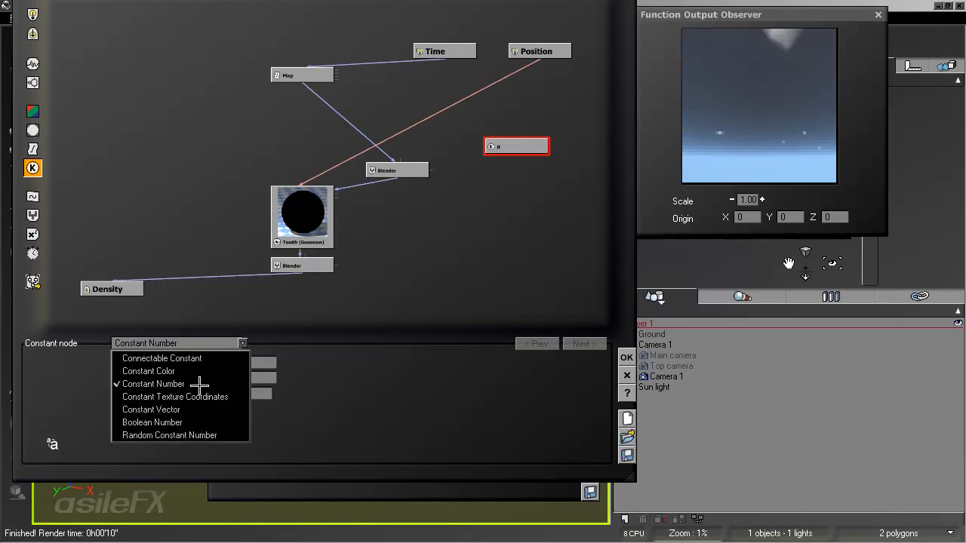
click(196, 384)
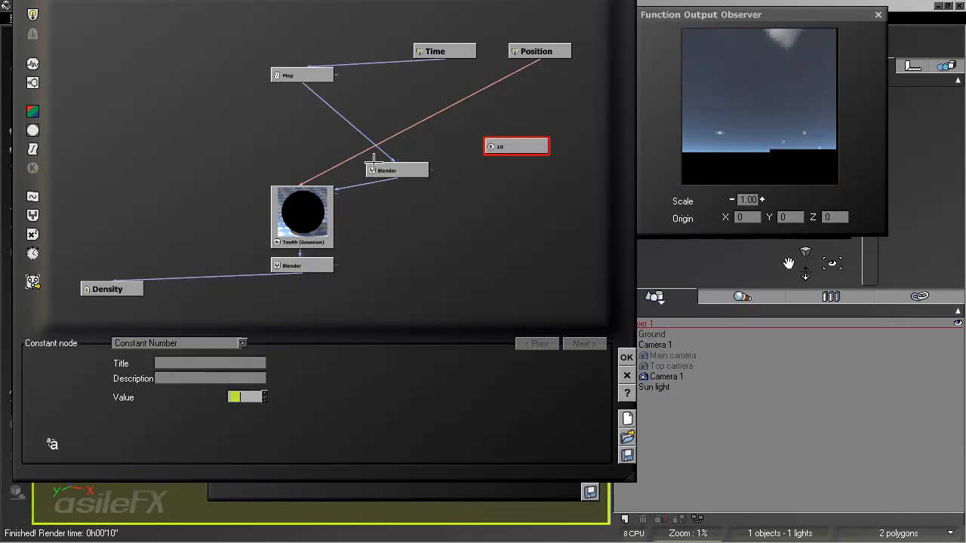
drag(395, 160, 486, 148)
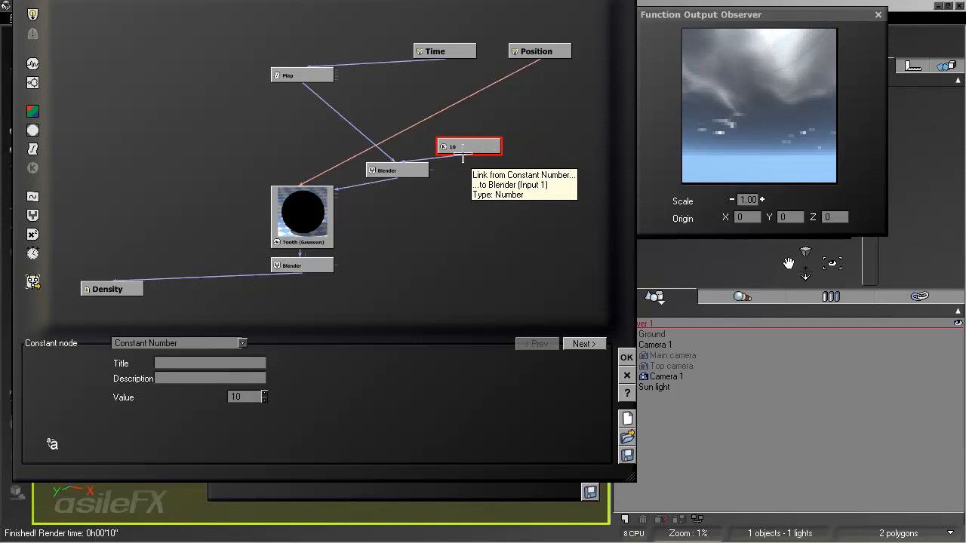
key(Delete)
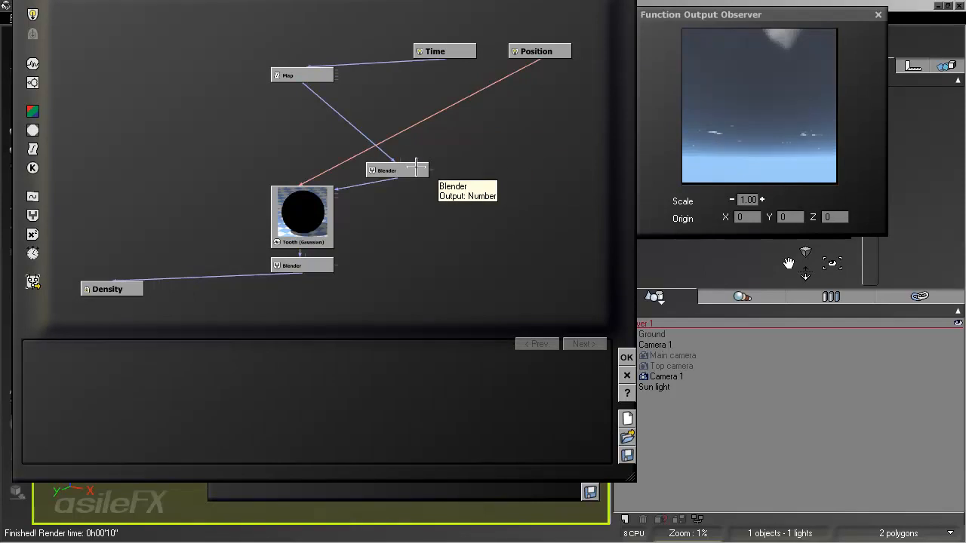
click(416, 167)
key(Delete)
Place the Map filter above the noise node, set its output range to -1 and 10, and accept the function, cloud material and atmosphere.
drag(302, 77, 373, 148)
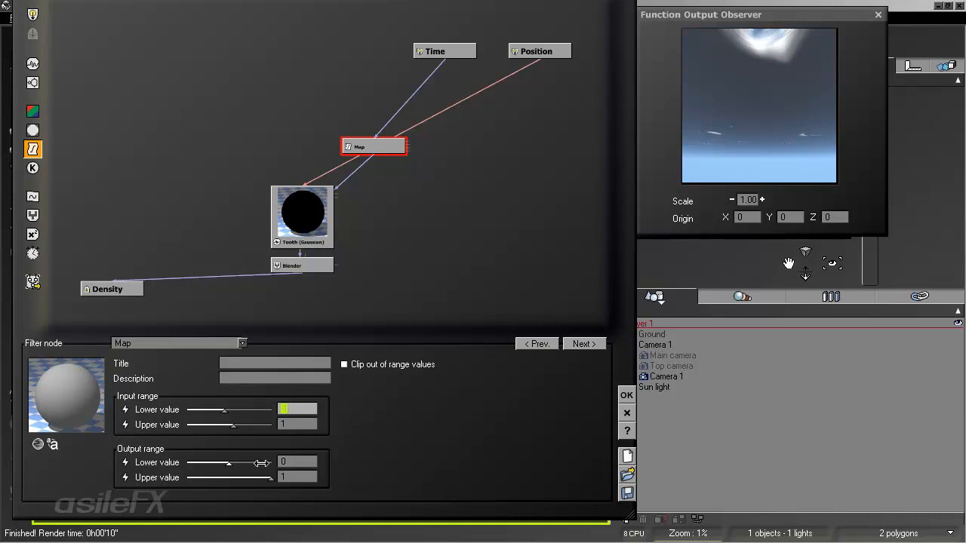
drag(260, 462, 188, 462)
click(299, 477)
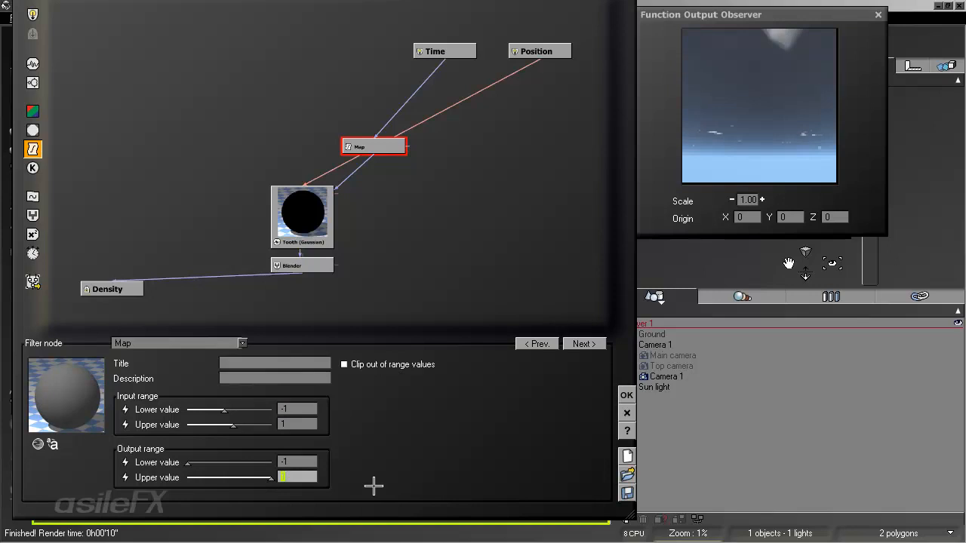
text(10)
key(Return)
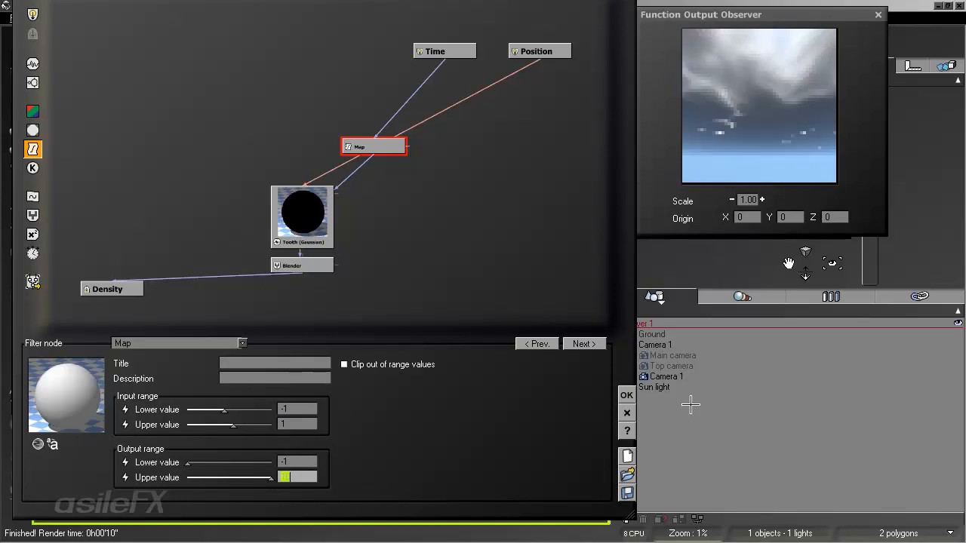
click(626, 394)
click(506, 307)
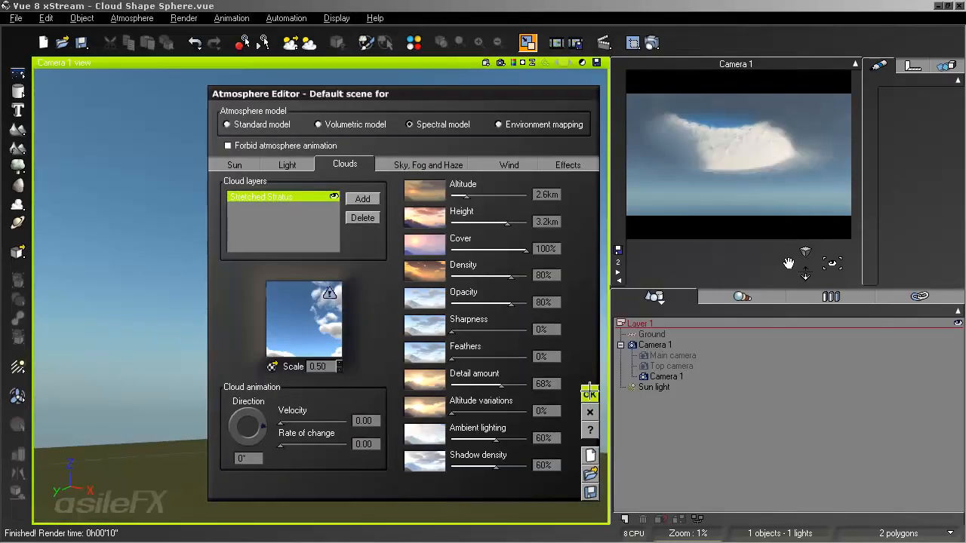
click(589, 393)
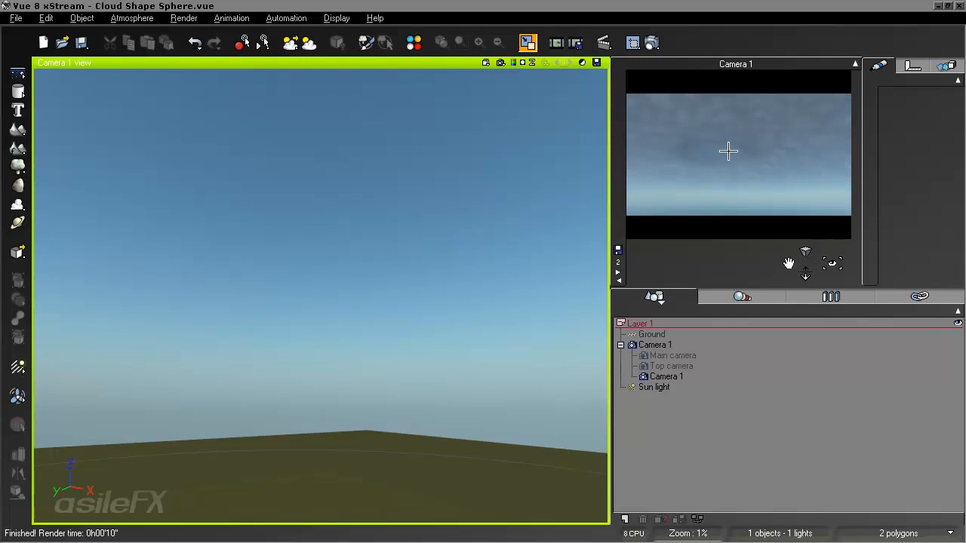
Reopen the cloud's density function, set the Map filter's lower output value to 0, and move the Function Output Observer off the camera preview.
key(F4)
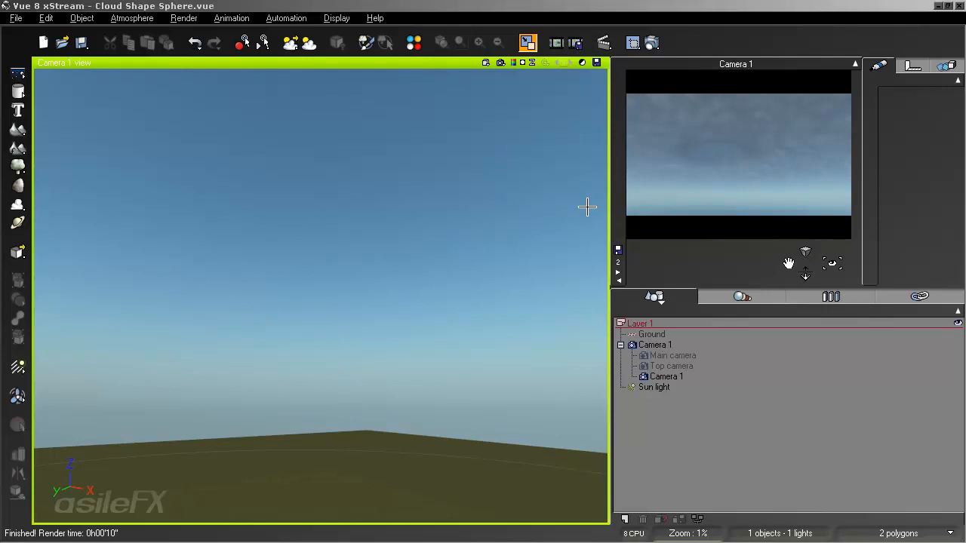
double_click(333, 318)
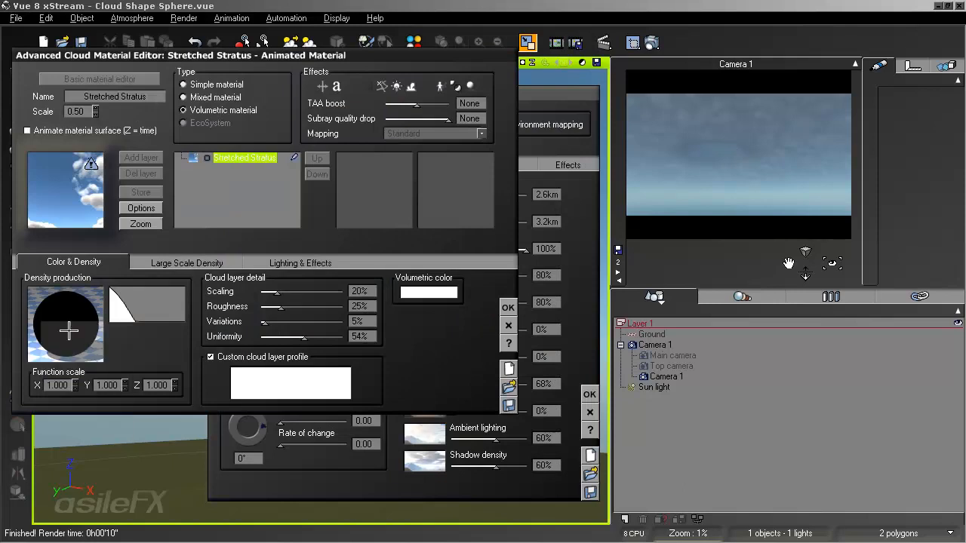
double_click(65, 327)
click(453, 197)
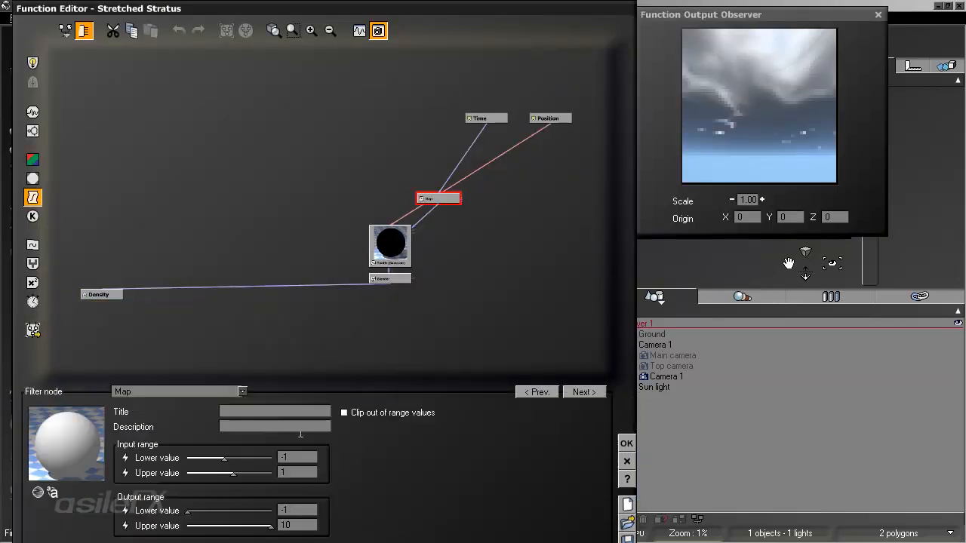
click(286, 510)
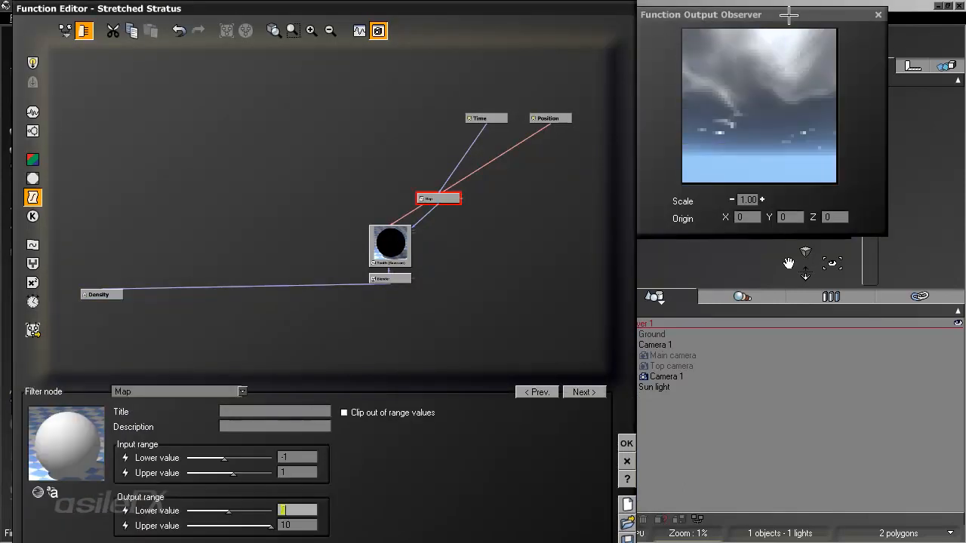
drag(789, 13, 763, 253)
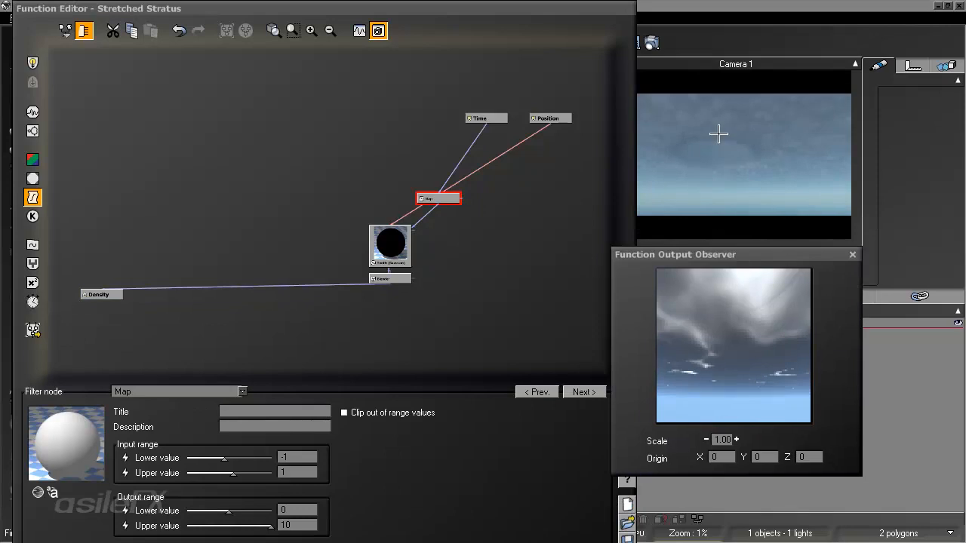
Set the Map filter's lower output value to 10 and try upper output values of 20 and 15.
double_click(302, 511)
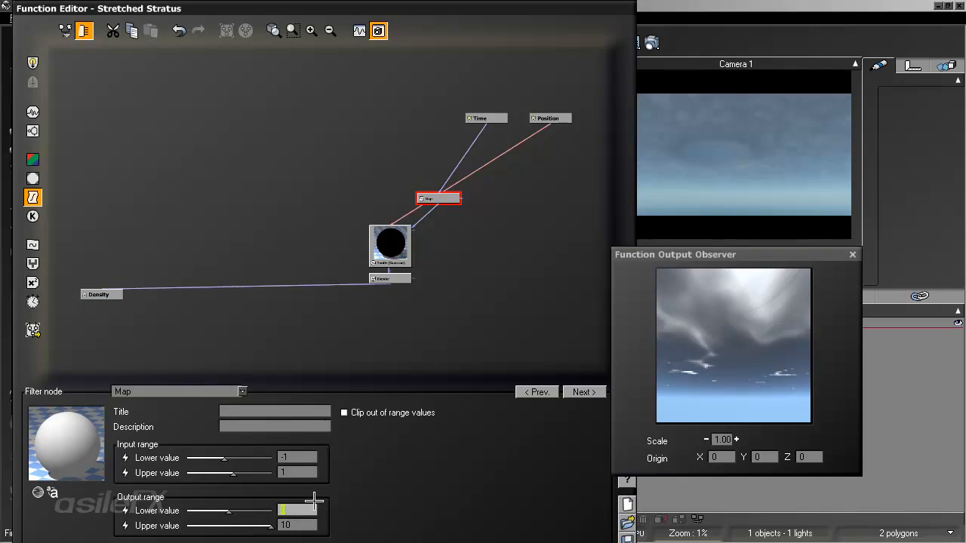
text(10)
key(Tab)
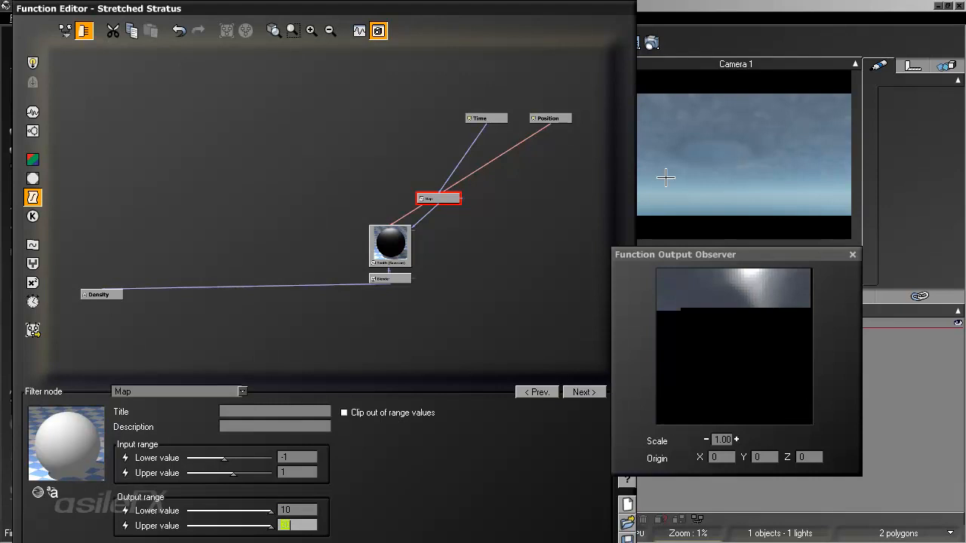
text(20)
key(Return)
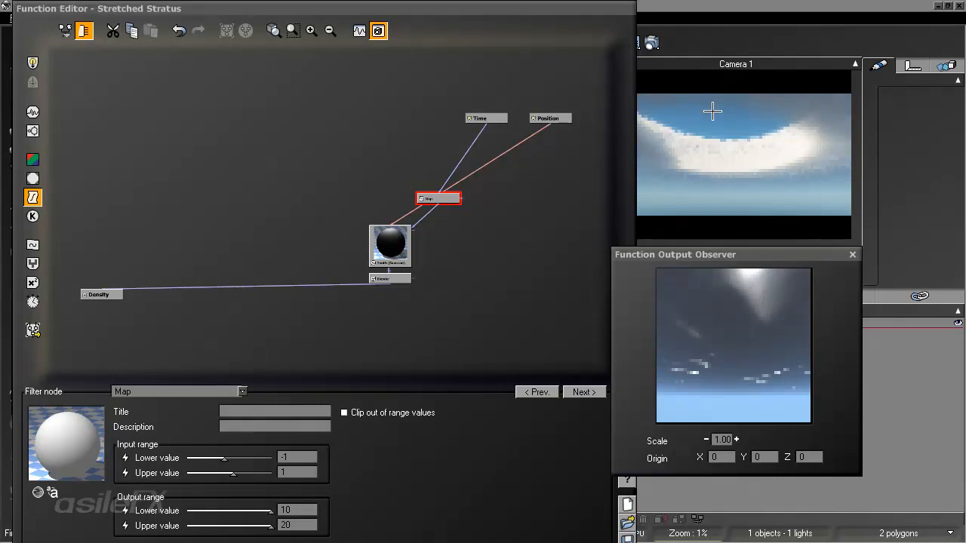
double_click(306, 527)
key(Return)
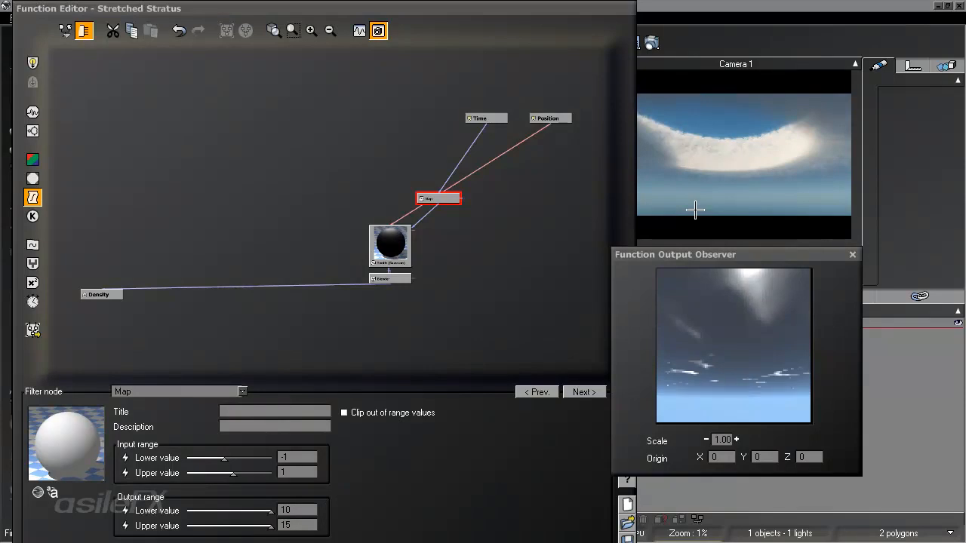
Set the Map filter's output range to 5 and 10, and accept the function, cloud material and atmosphere.
double_click(304, 511)
text(5)
key(Return)
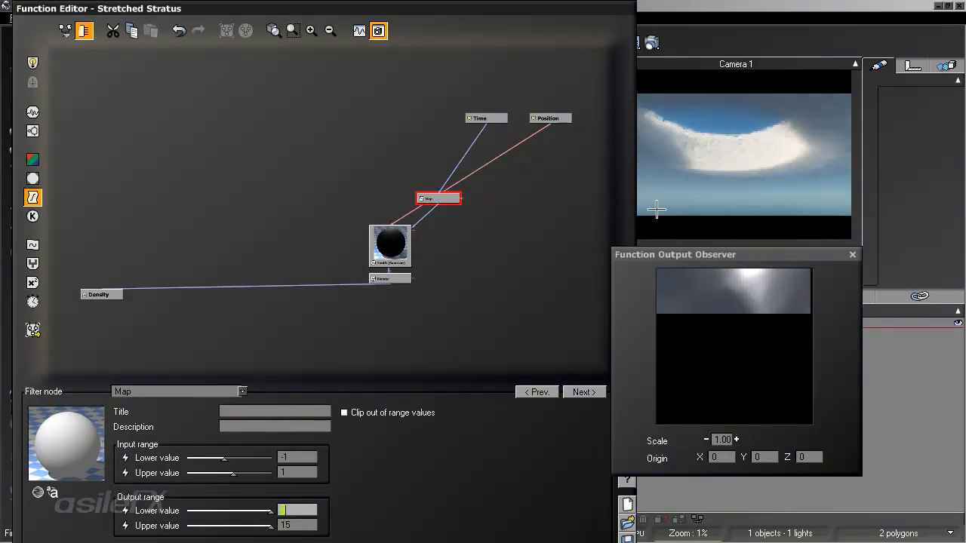
double_click(304, 526)
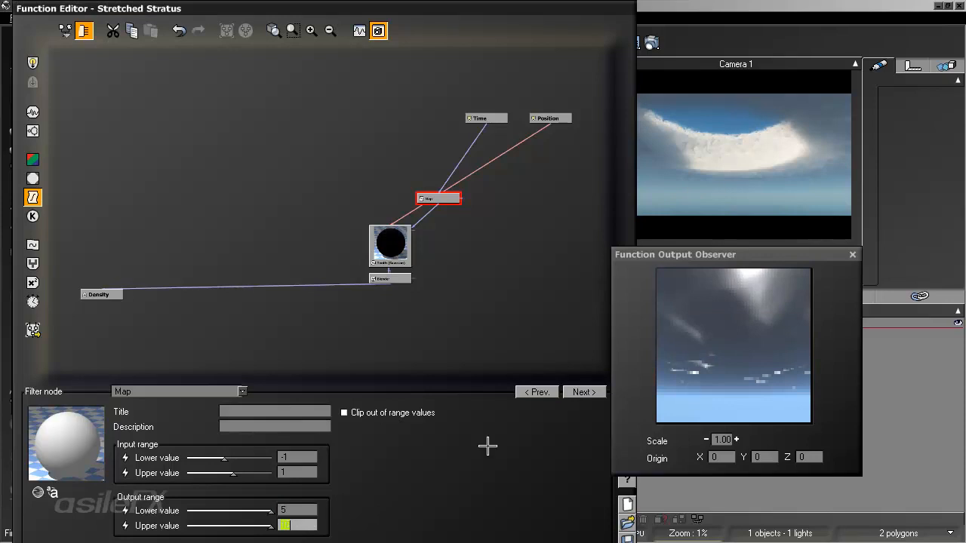
text(10)
key(Return)
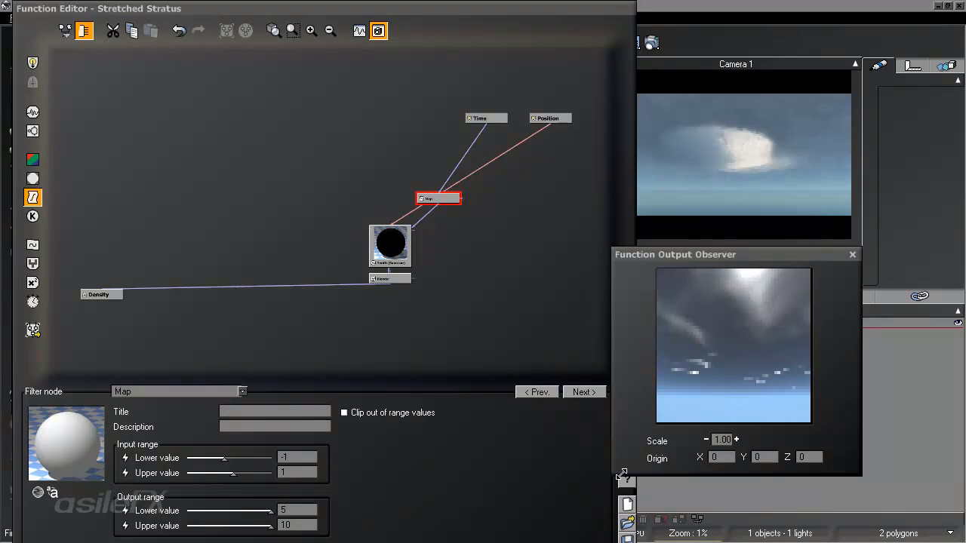
drag(482, 507, 353, 381)
click(494, 315)
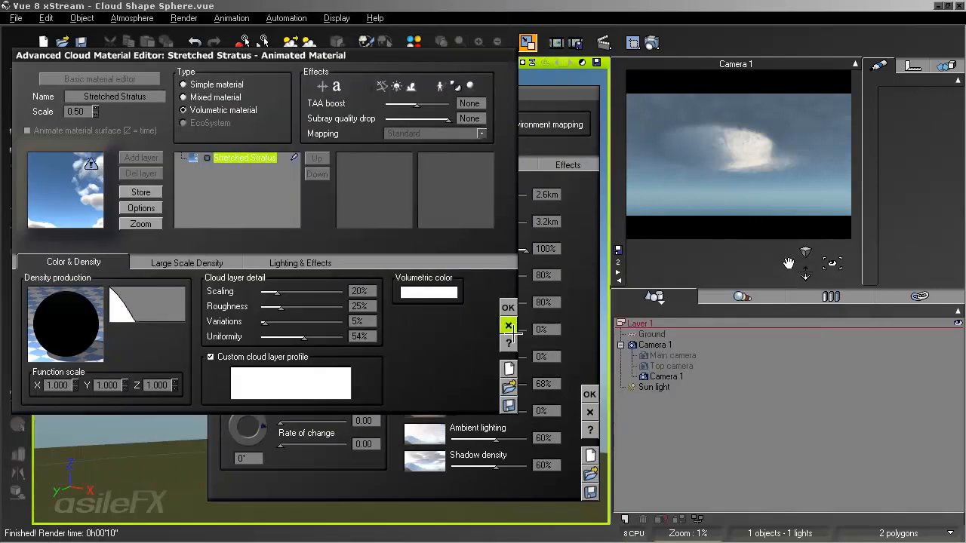
click(507, 307)
click(589, 394)
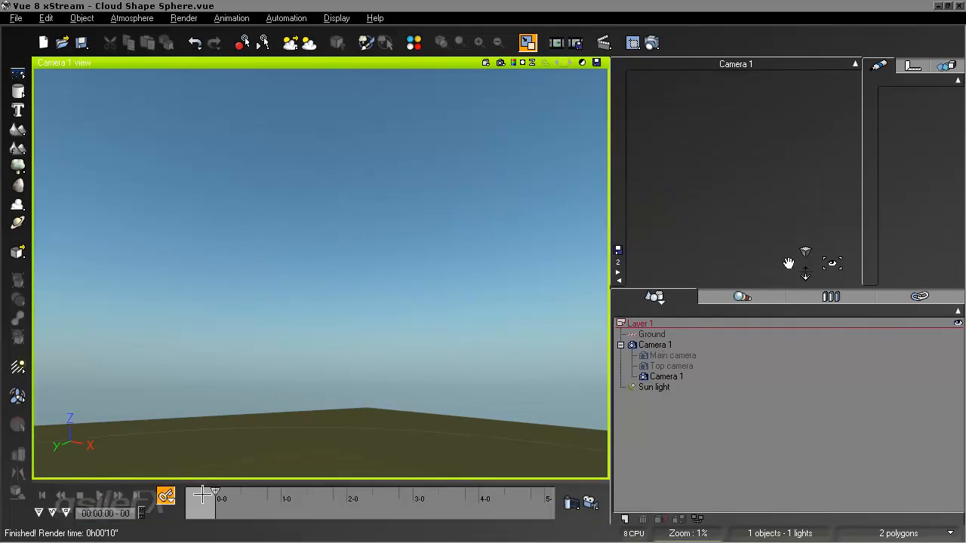
Enlarge the Camera 1 view across the workspace and review the atmosphere's cloud settings.
click(611, 266)
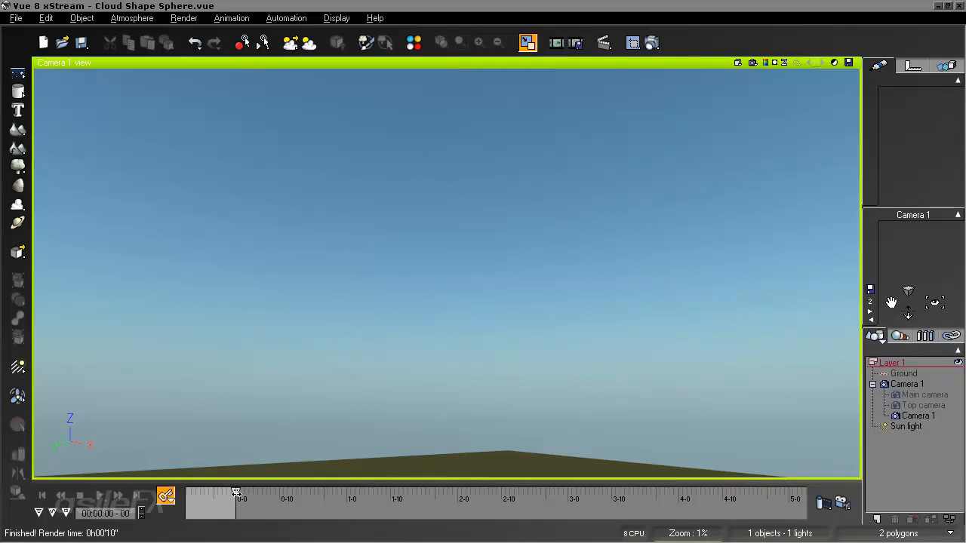
key(F4)
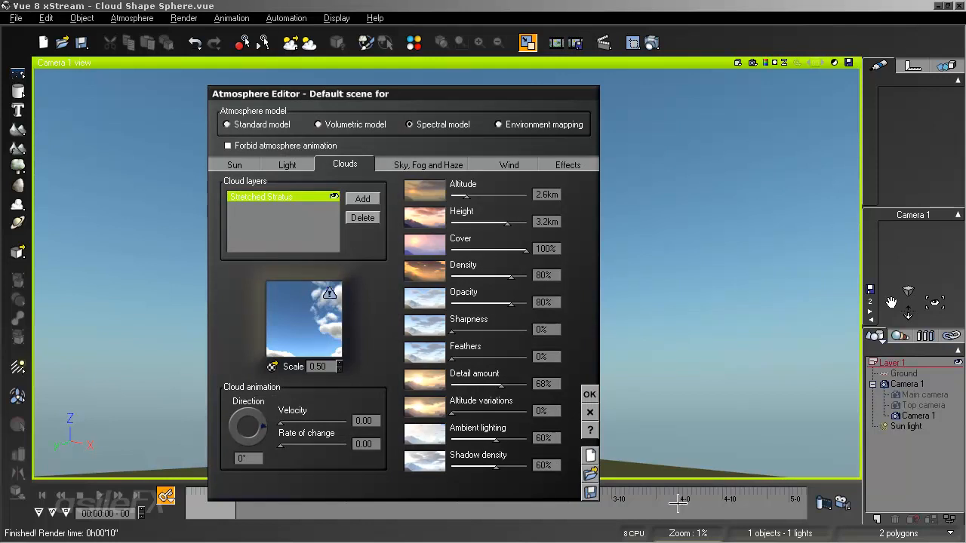
click(589, 393)
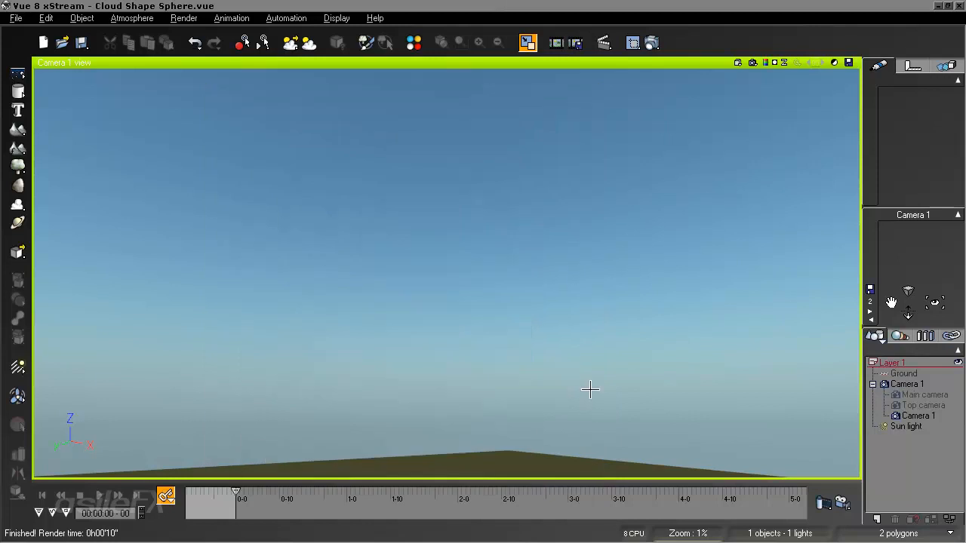
Add a position keyframe to Camera 1 at 4 seconds and return the timeline to the start.
click(918, 415)
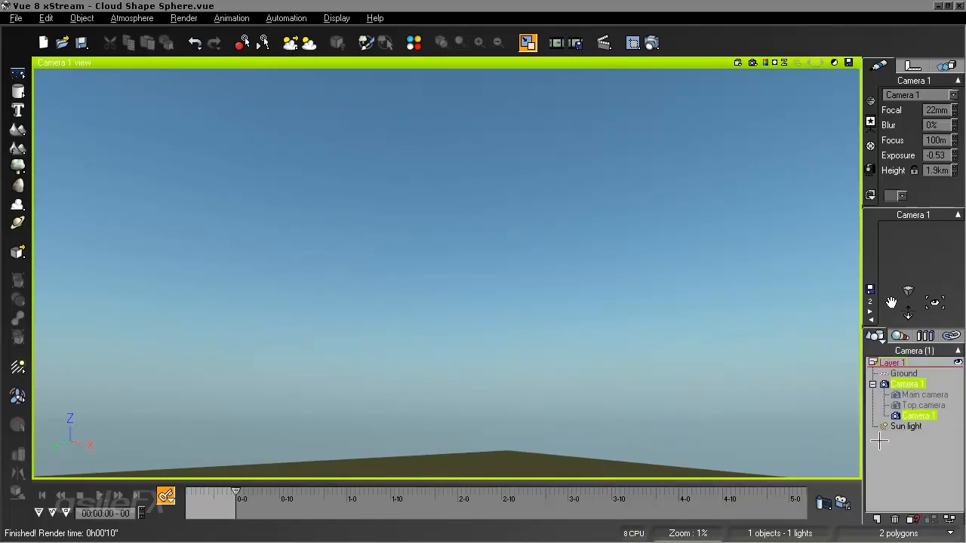
mouse_move(234, 494)
mouse_down()
mouse_move(704, 505)
mouse_move(681, 517)
mouse_up()
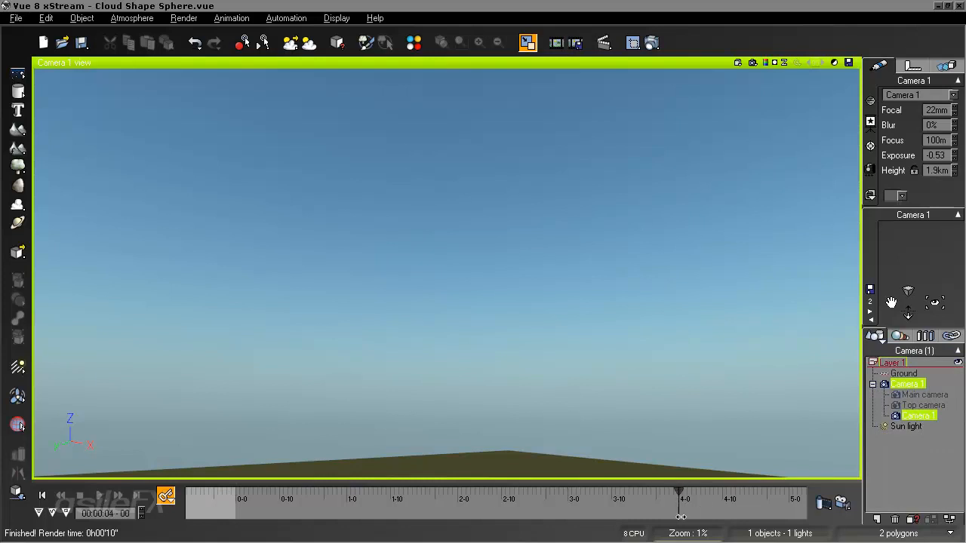
click(165, 496)
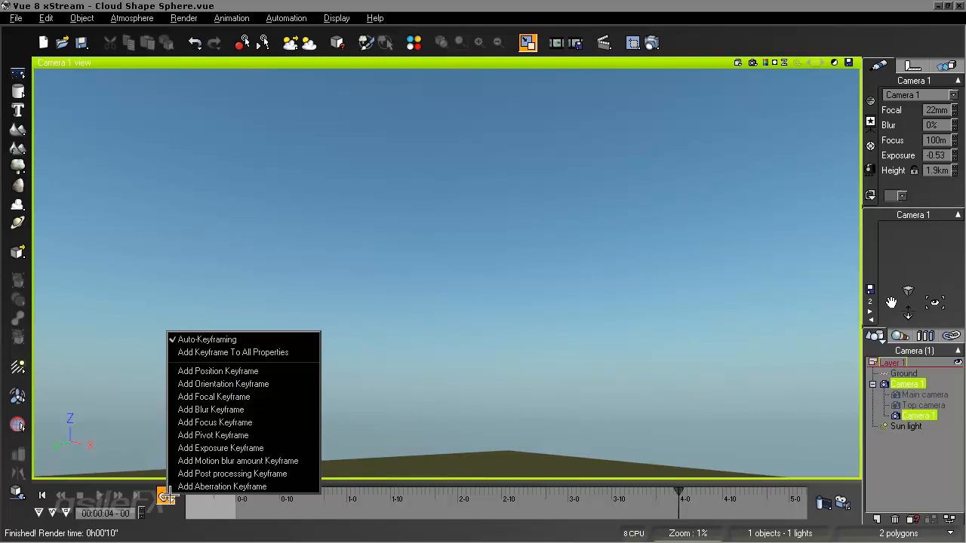
click(218, 371)
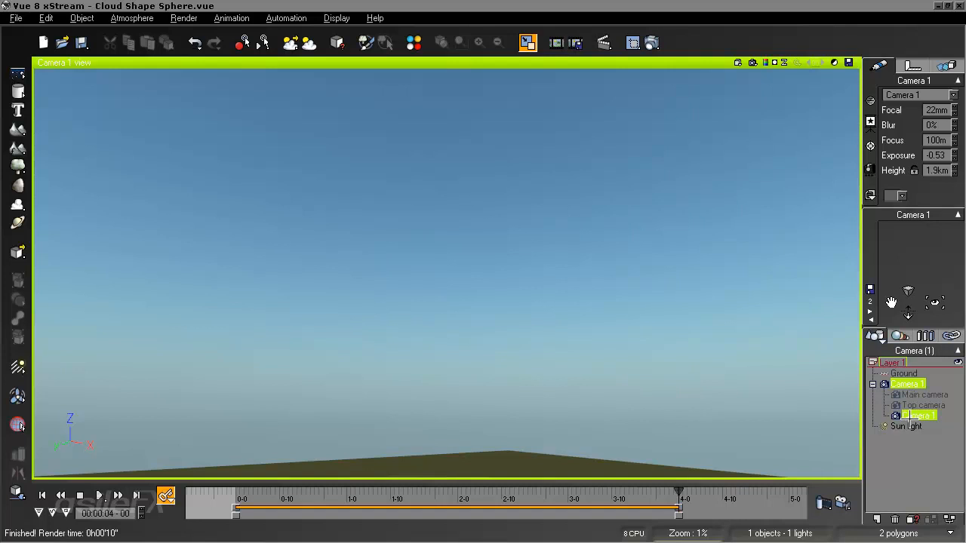
click(43, 494)
Change the frame rate in the animation preview options and render the preview.
click(821, 502)
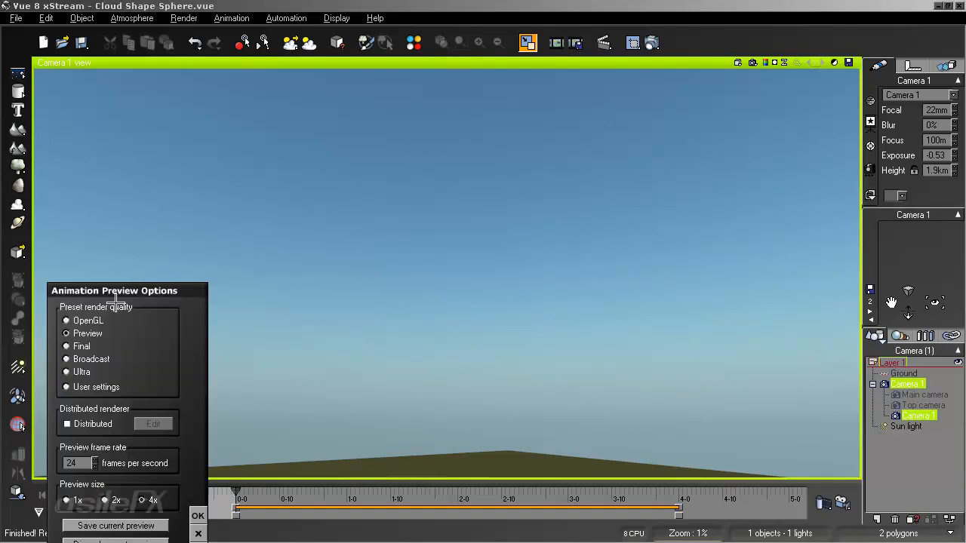
double_click(84, 465)
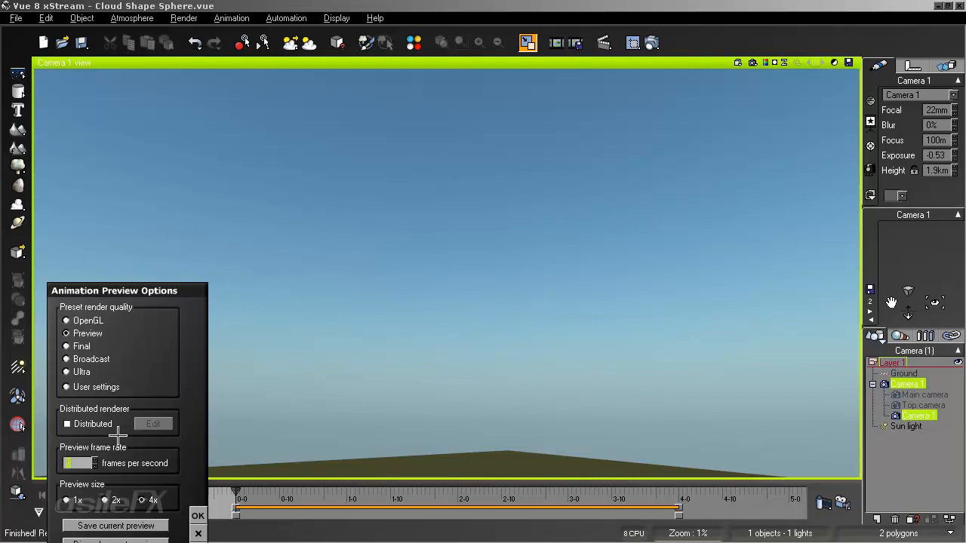
click(197, 516)
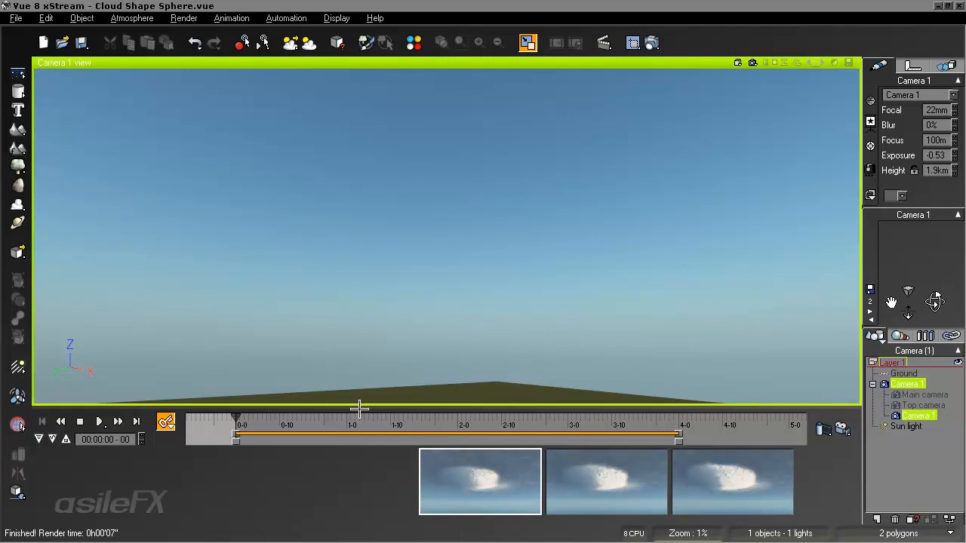
Enlarge the preview filmstrip area and inspect the animation frames from the start of the timeline.
drag(360, 405, 381, 126)
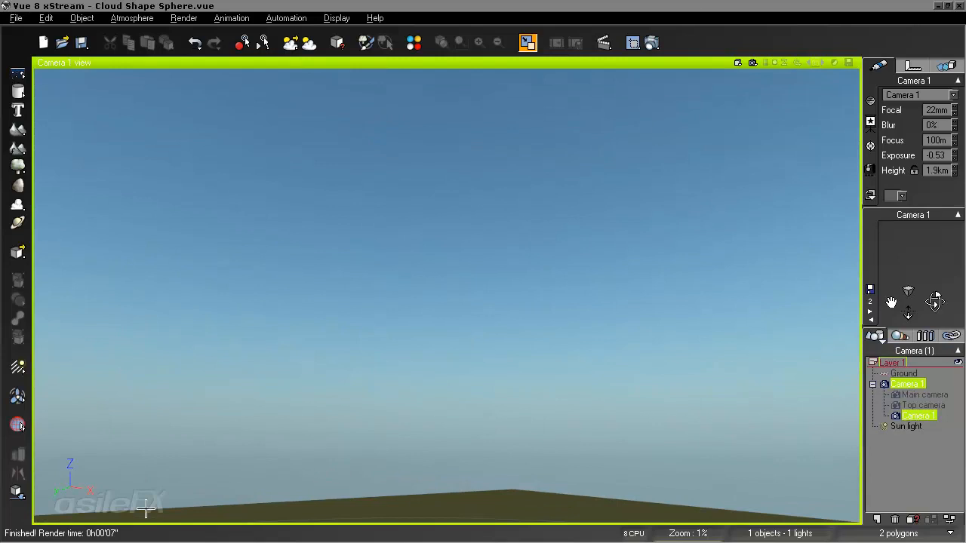
click(468, 453)
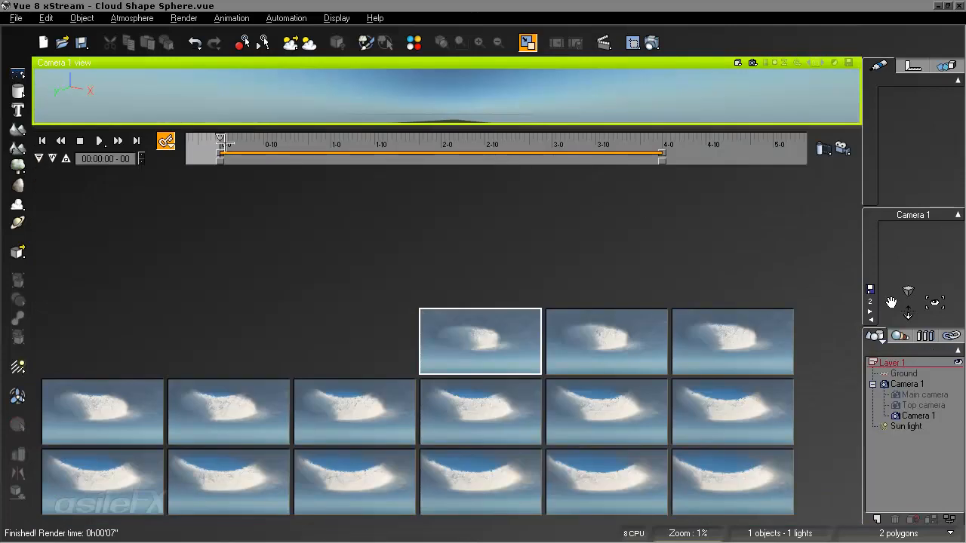
mouse_move(220, 137)
mouse_down()
mouse_move(399, 143)
mouse_move(219, 145)
mouse_up()
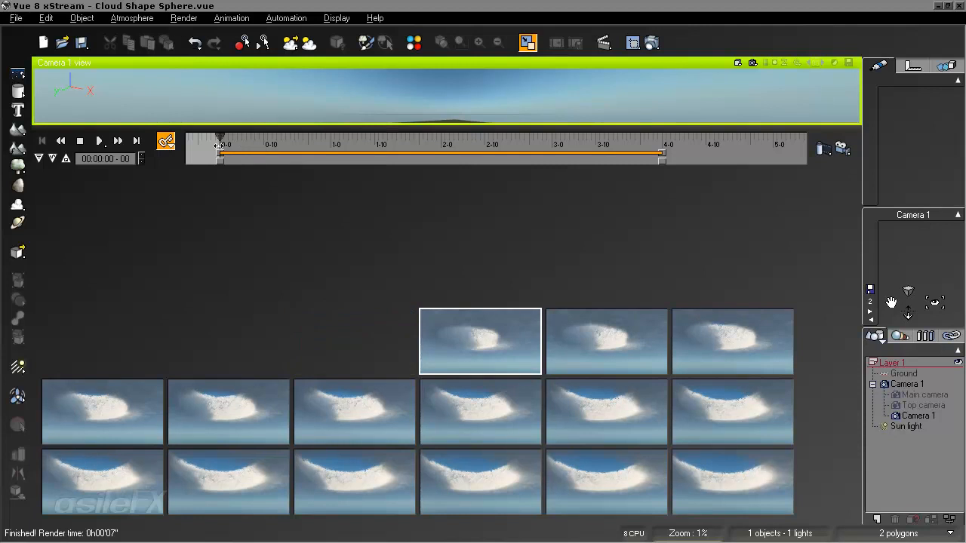
Reopen the cloud material's density function and set the Map filter's lower output value to 0.
click(124, 17)
click(147, 81)
right_click(303, 304)
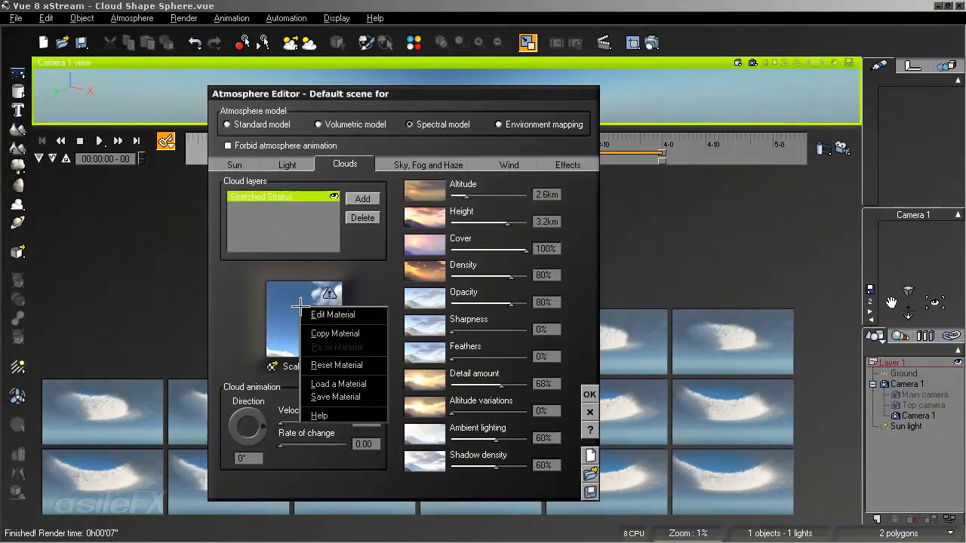
click(318, 314)
right_click(65, 319)
click(96, 324)
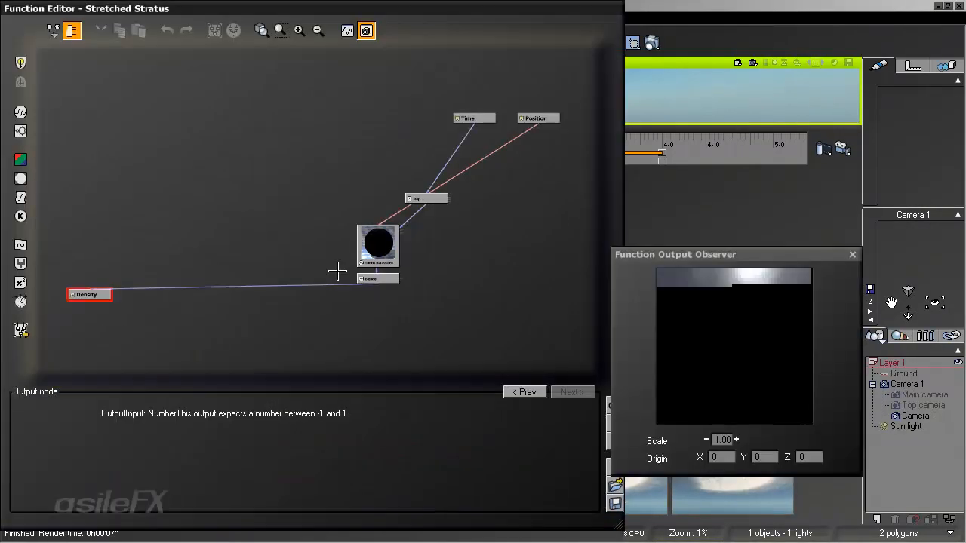
click(434, 199)
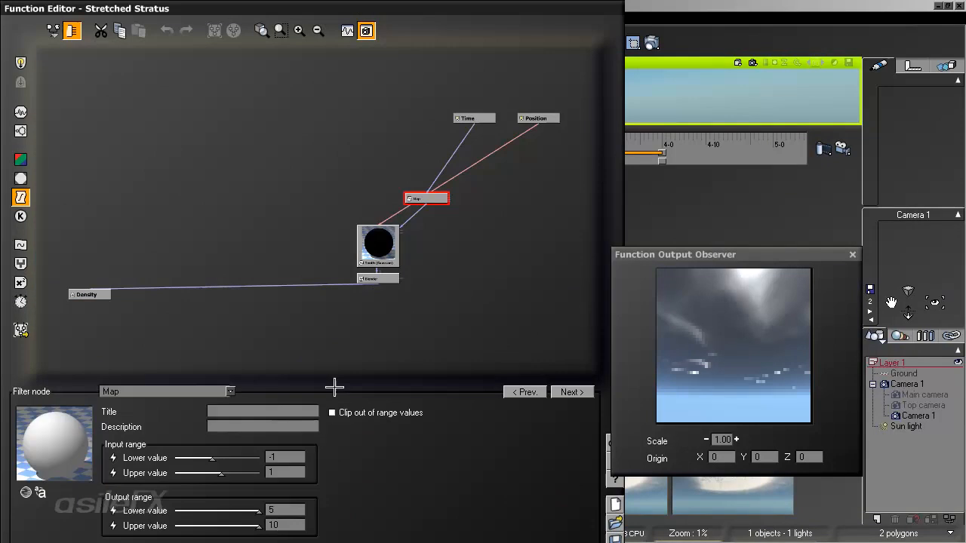
double_click(286, 514)
text(0)
key(Return)
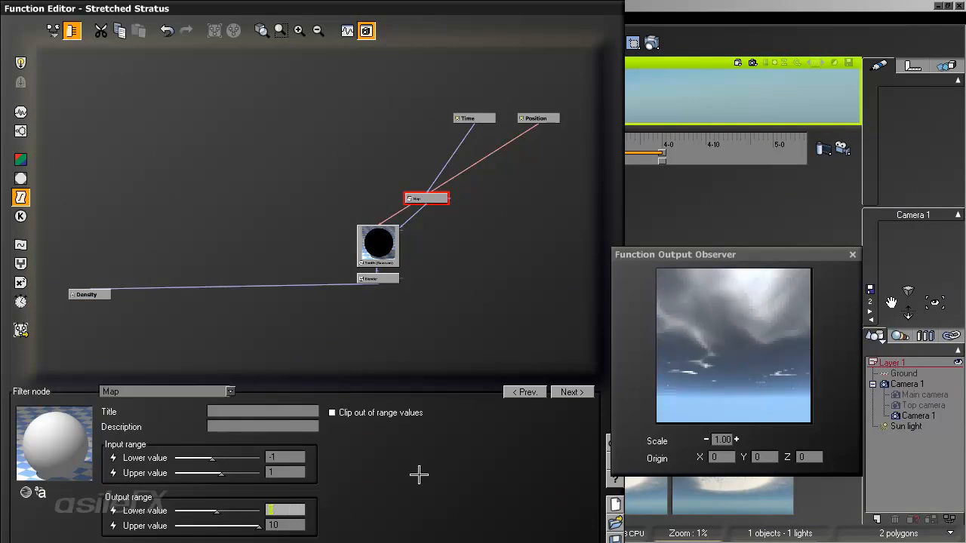
Set the Map filter's lower input value to 0, and accept the function, cloud material and atmosphere.
double_click(285, 457)
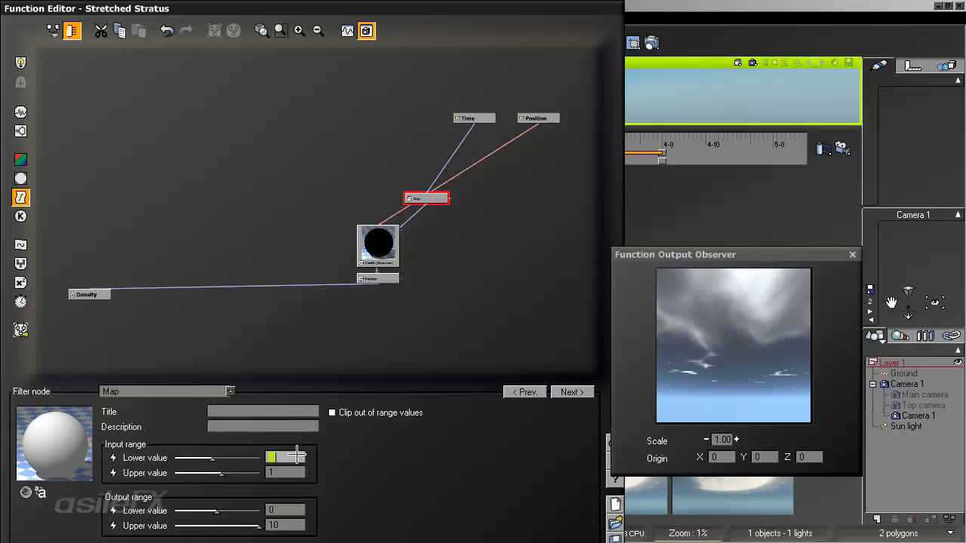
text(0)
key(Return)
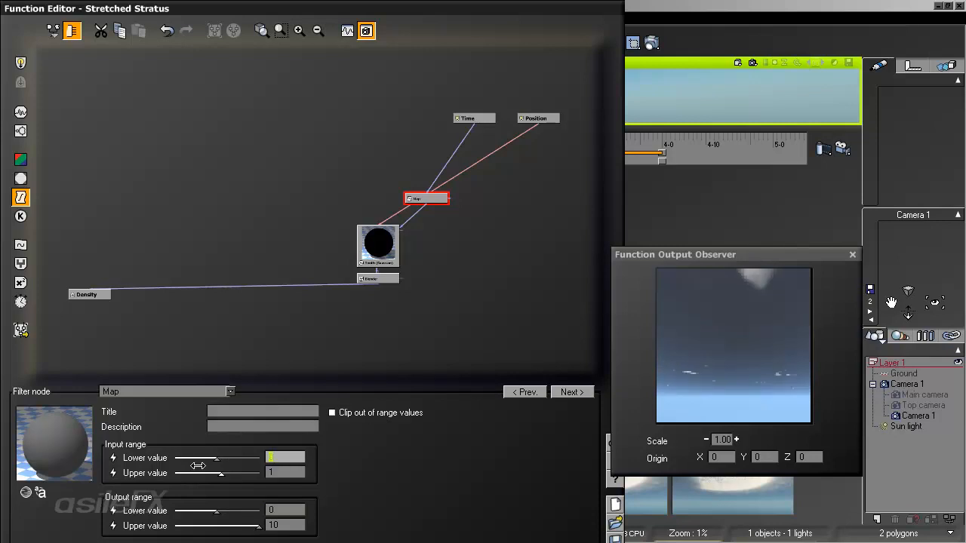
click(608, 442)
click(516, 307)
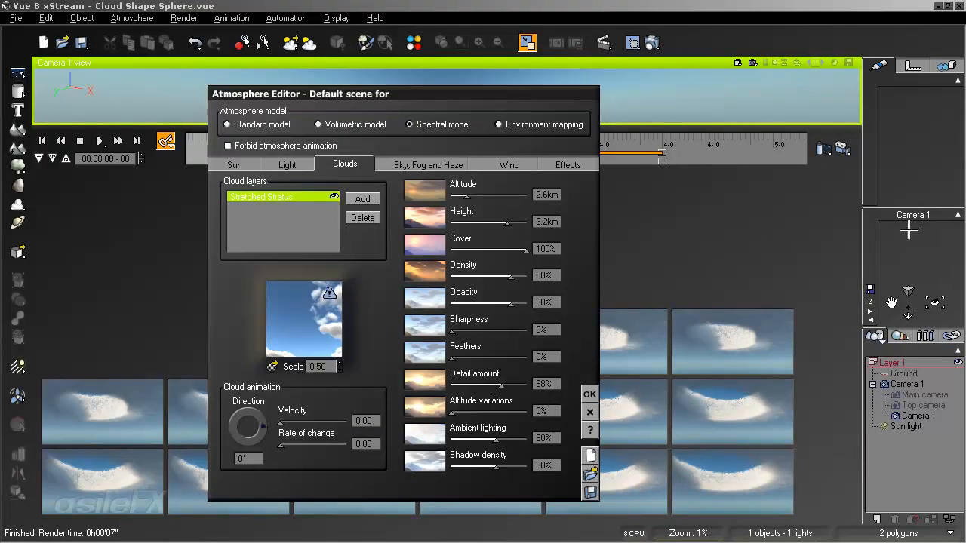
click(589, 394)
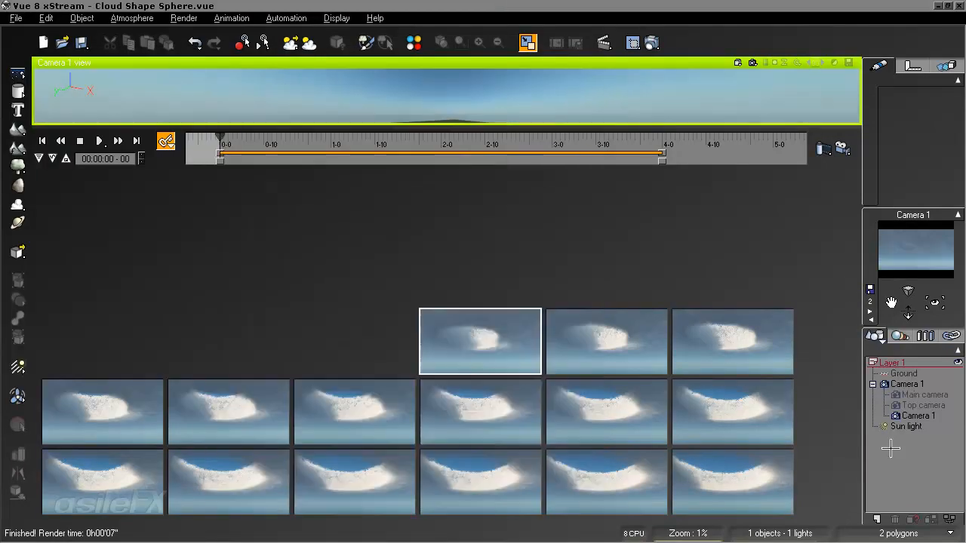
Render a new animation preview at 15 frames per second and stop its playback.
right_click(823, 148)
double_click(77, 460)
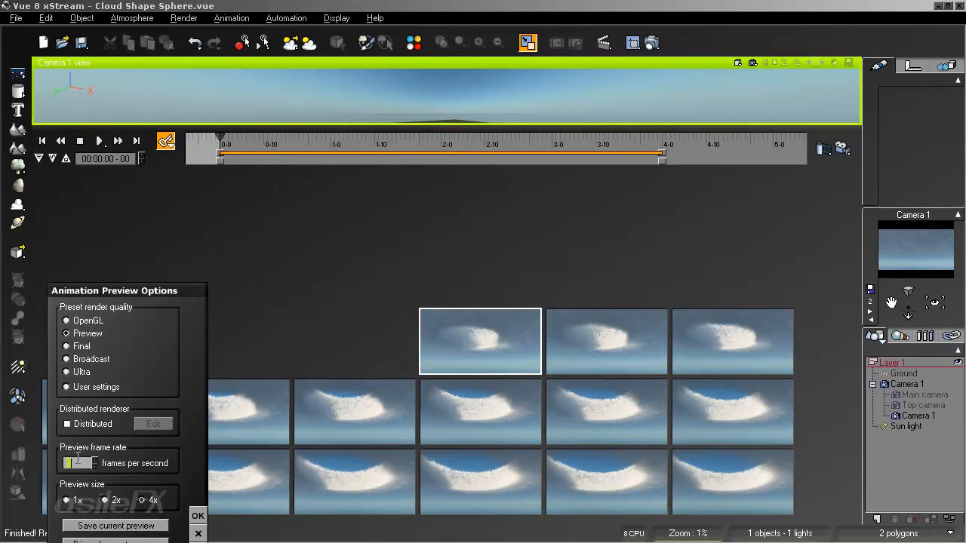
text(15)
click(198, 516)
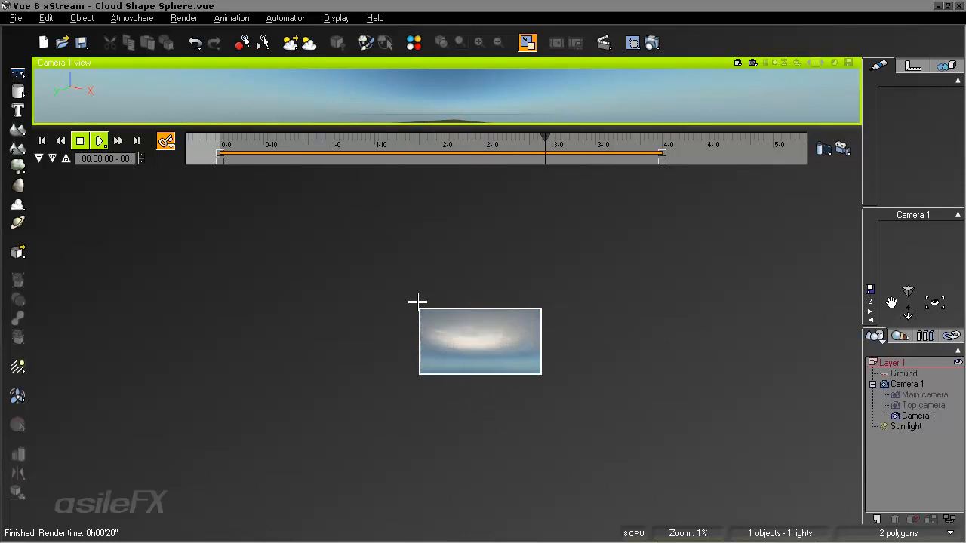
click(79, 142)
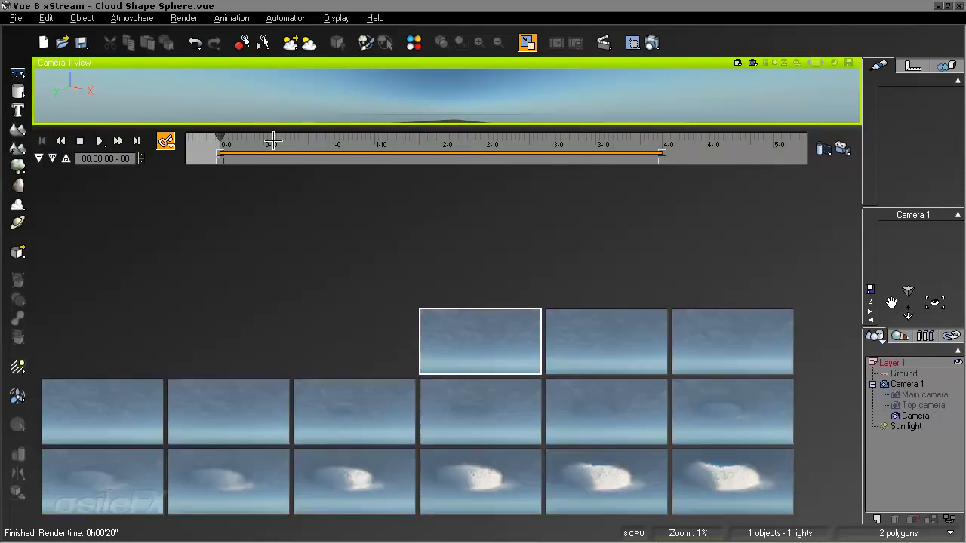
Scrub the timeline back and forth between about 1 and 2.5 seconds to examine how the cloud changes across the preview frames.
drag(219, 138, 503, 181)
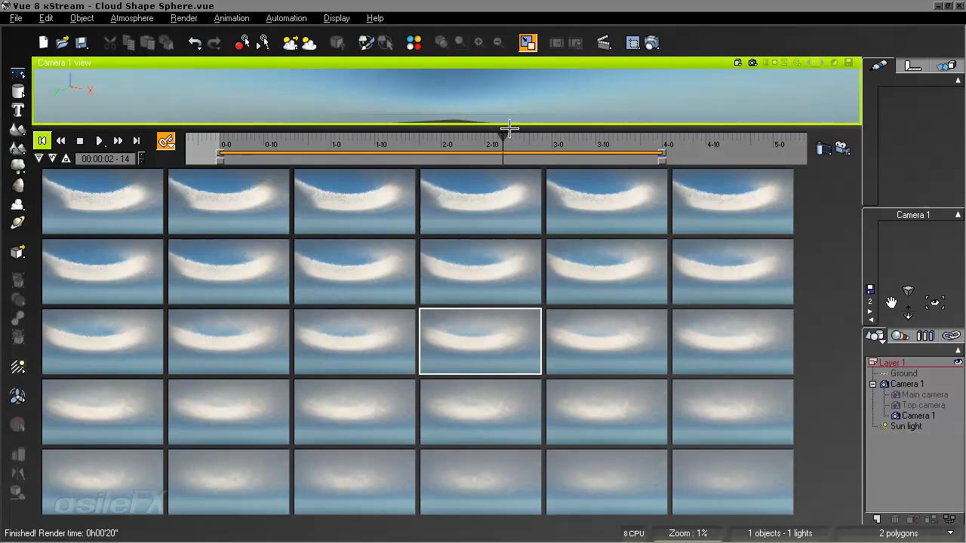
drag(502, 136, 414, 143)
drag(357, 143, 414, 137)
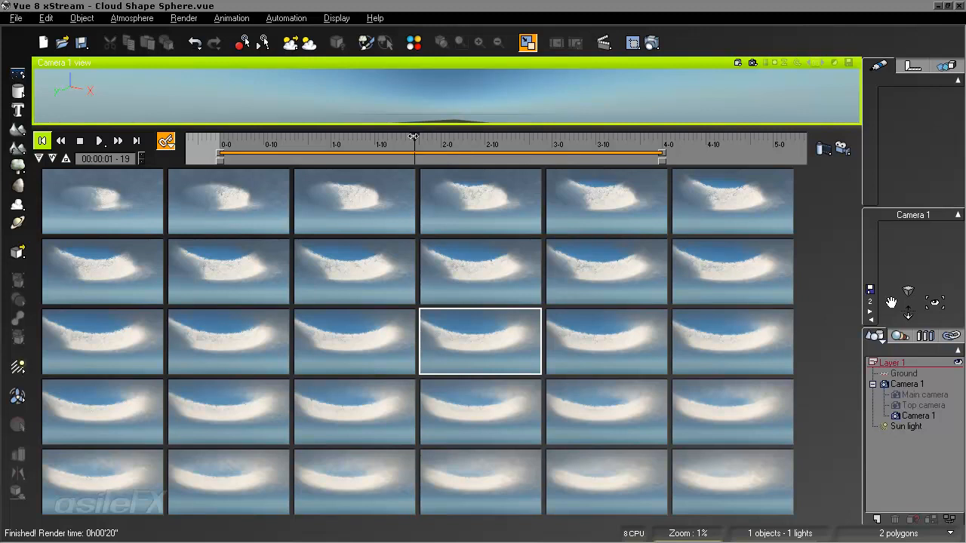
drag(413, 137, 392, 133)
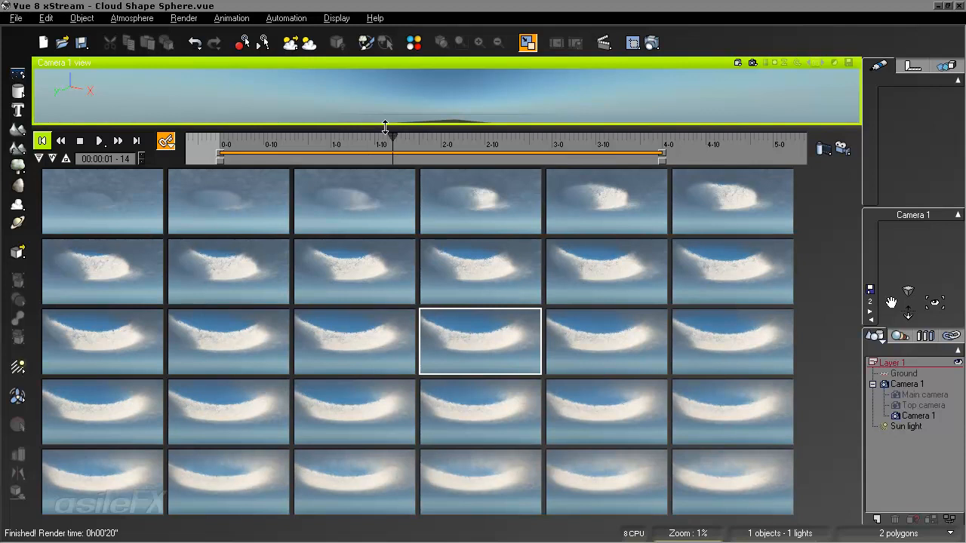
drag(392, 135, 355, 143)
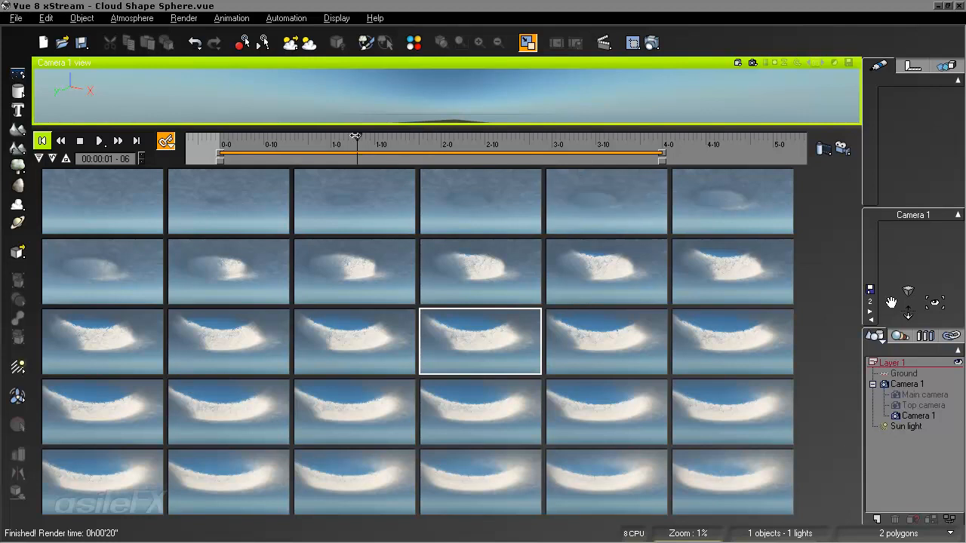
mouse_move(355, 135)
mouse_down()
mouse_move(270, 137)
mouse_move(390, 136)
mouse_move(352, 137)
mouse_move(362, 137)
mouse_up()
Reopen the atmosphere settings and open the Stretched Stratus cloud material for editing.
key(F4)
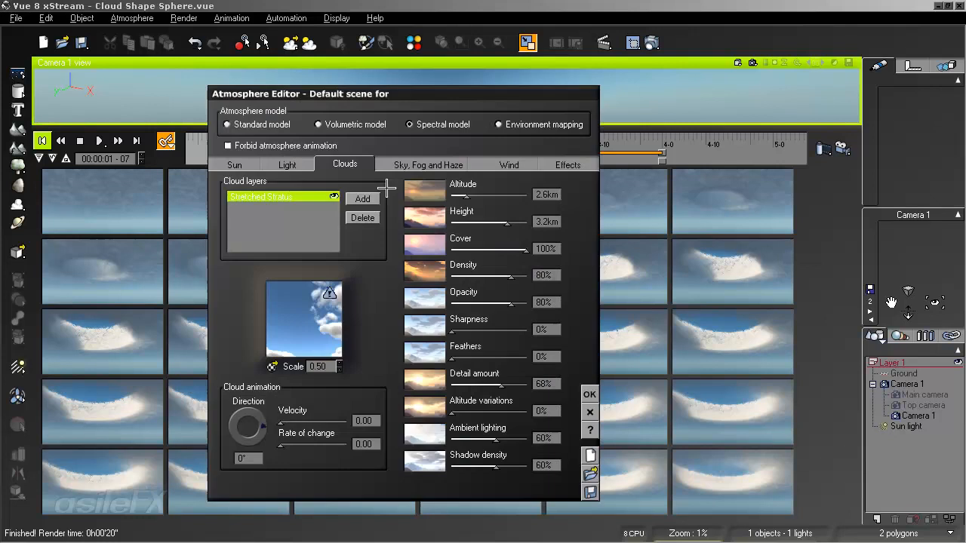
right_click(317, 306)
click(339, 316)
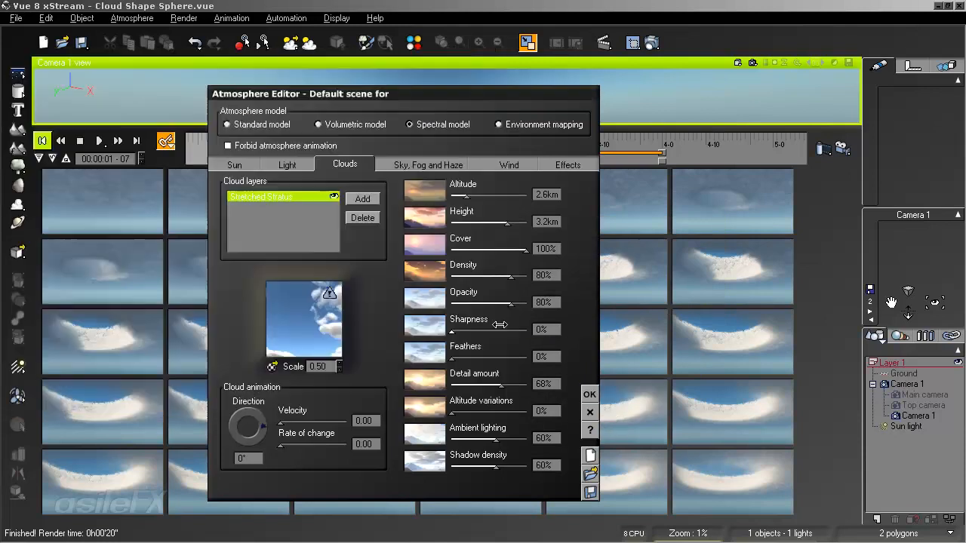
Return the timeline to the first frame and reopen the Stretched Stratus cloud material for editing.
click(586, 399)
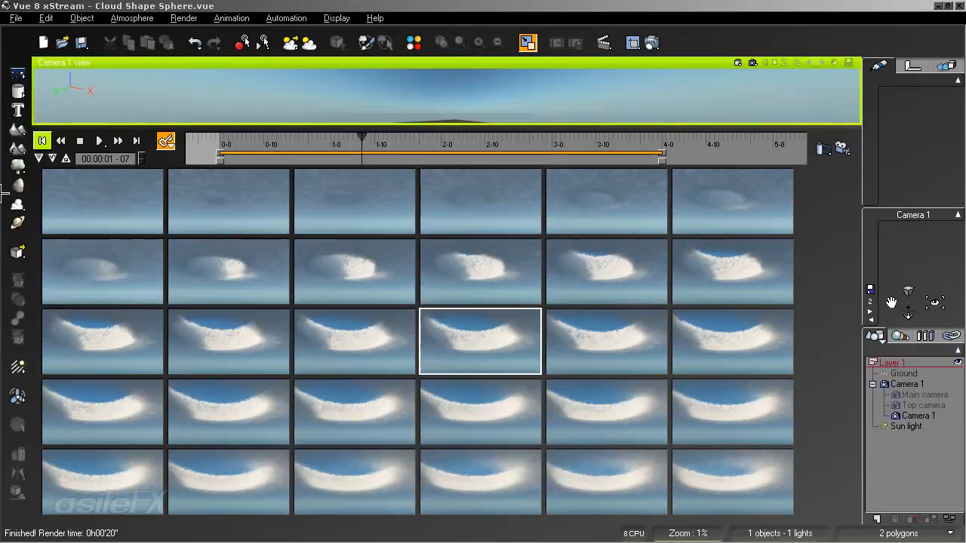
click(43, 141)
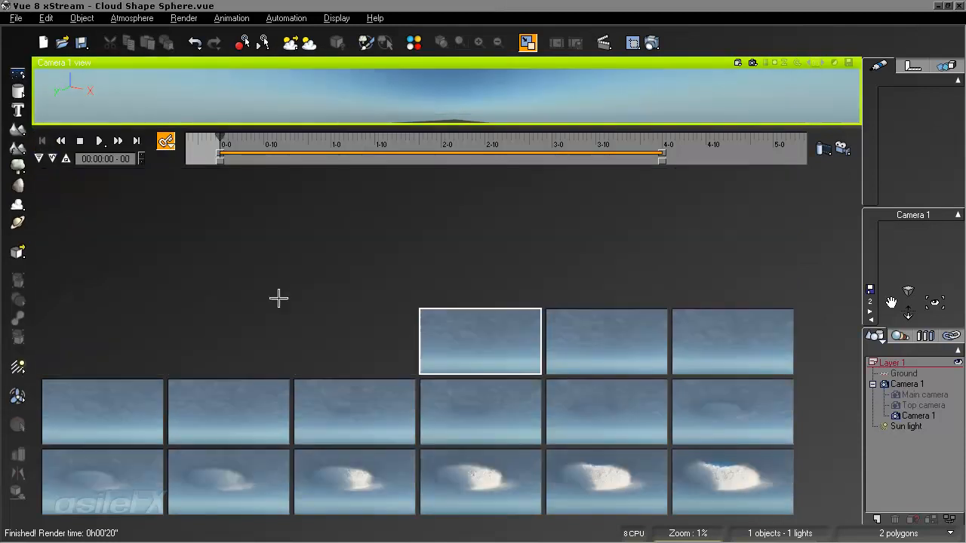
click(127, 17)
click(140, 79)
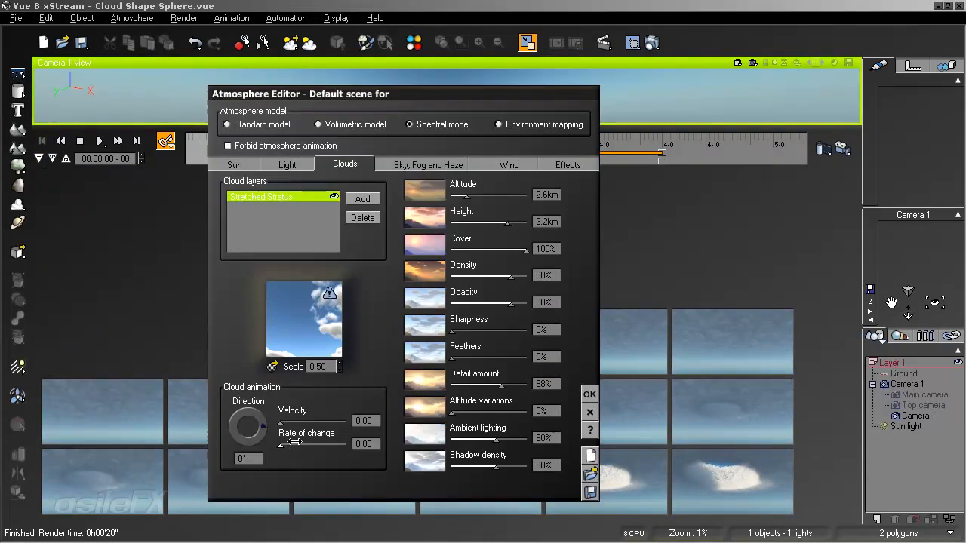
right_click(313, 325)
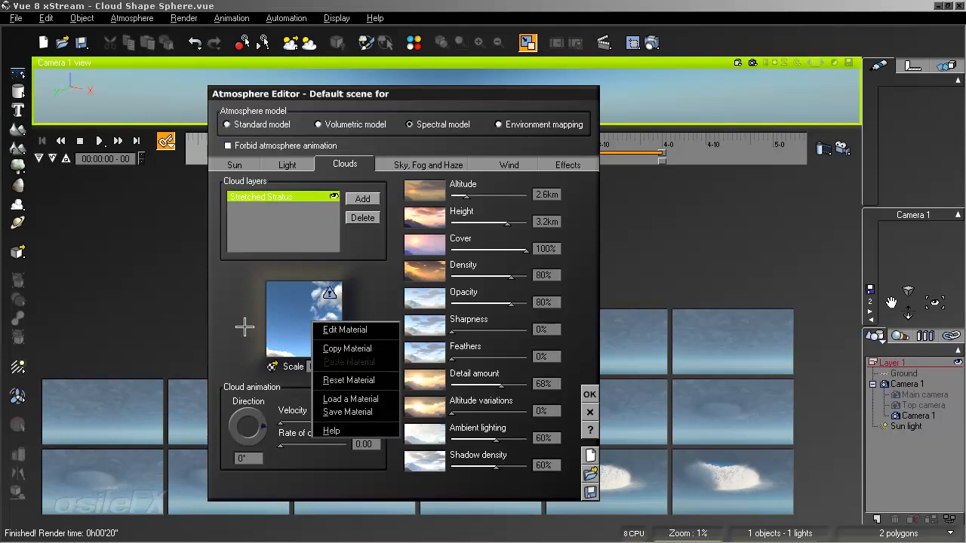
click(243, 326)
right_click(308, 303)
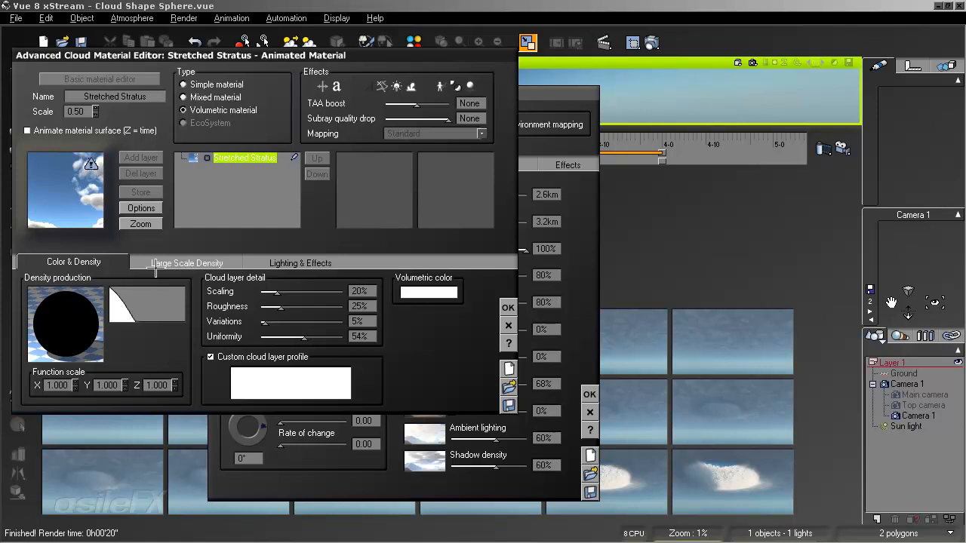
Set the Z velocity of the cloud material's origin to -0.1, and accept the material and the atmosphere.
click(284, 264)
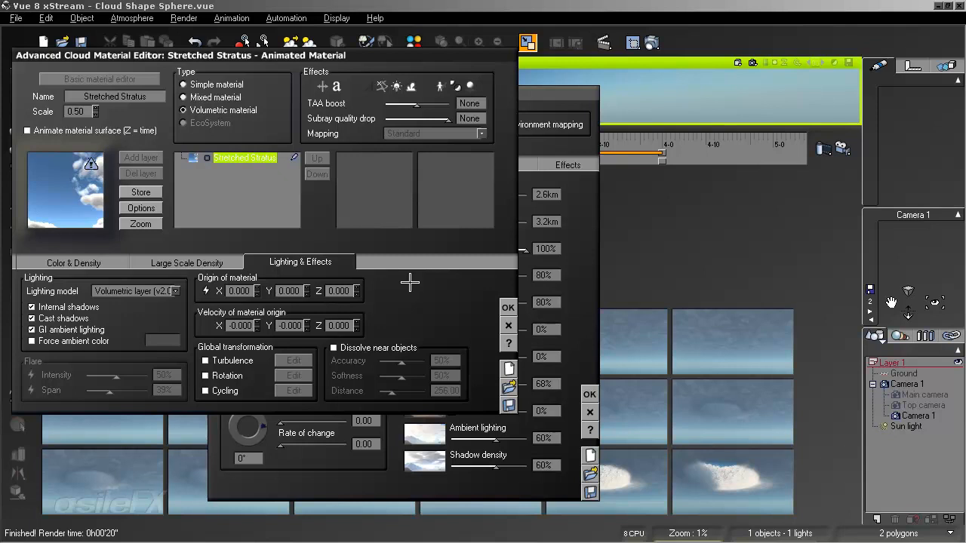
click(337, 325)
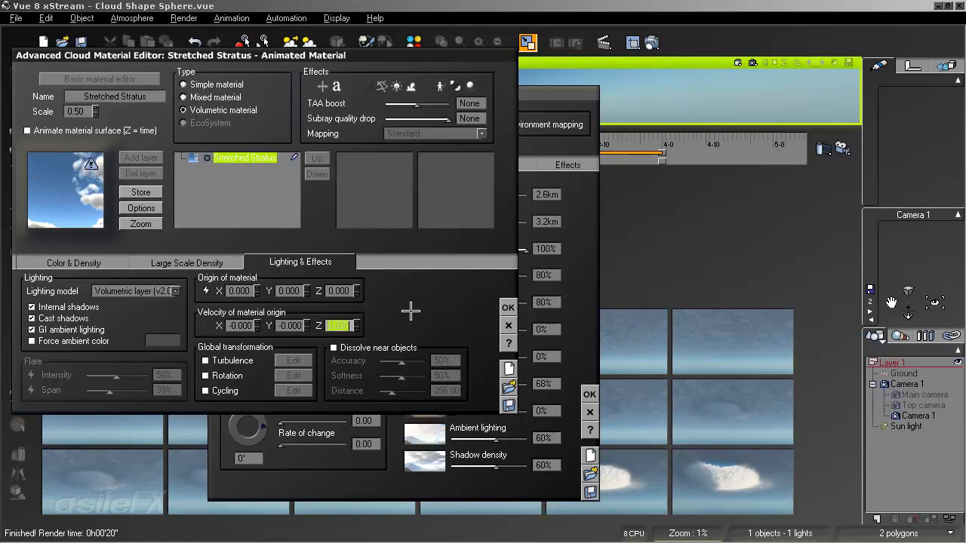
drag(365, 407, 369, 389)
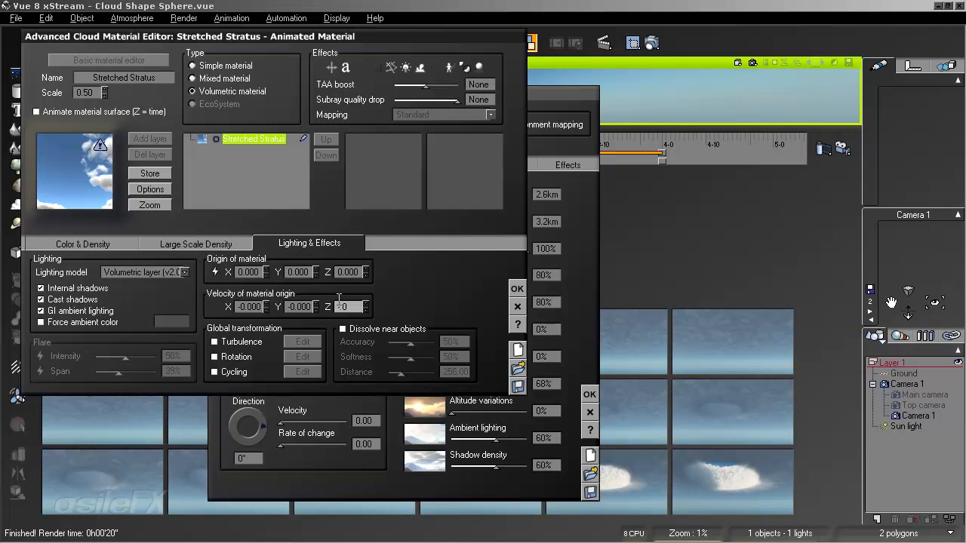
click(517, 289)
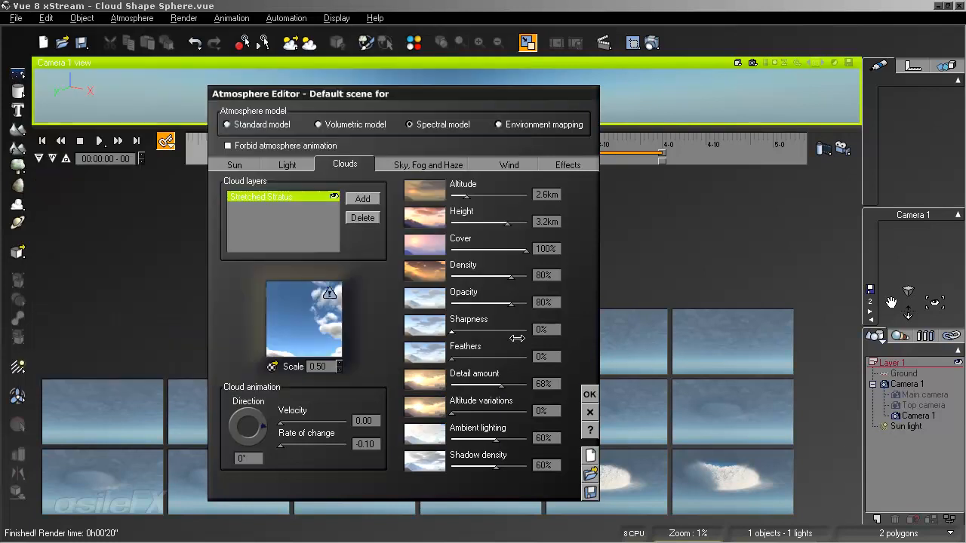
click(590, 394)
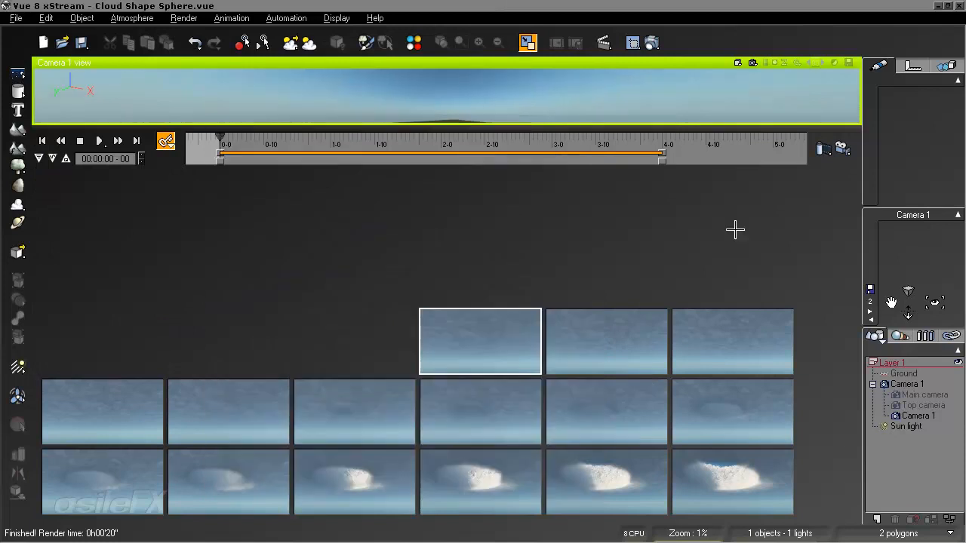
Render a new animation preview of the cloud and stop its playback.
click(243, 43)
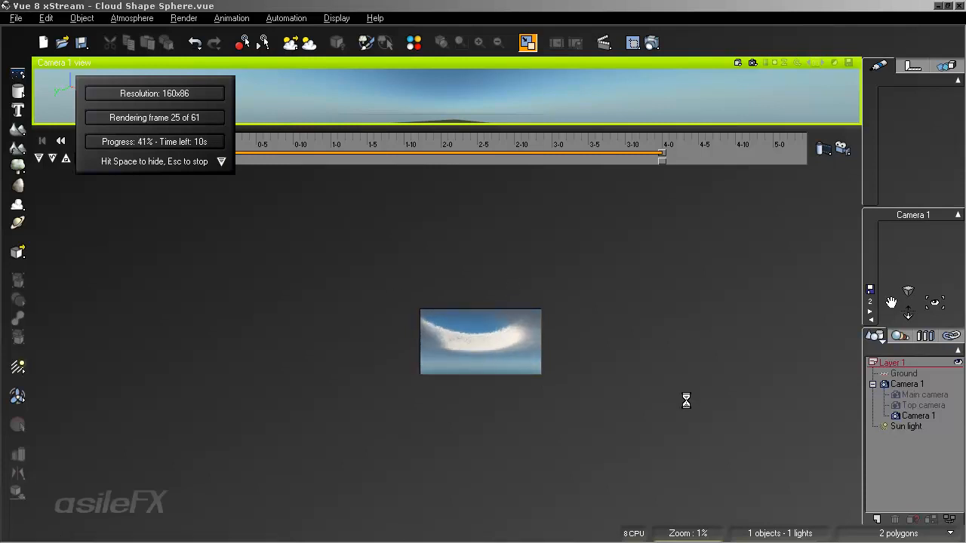
key(Escape)
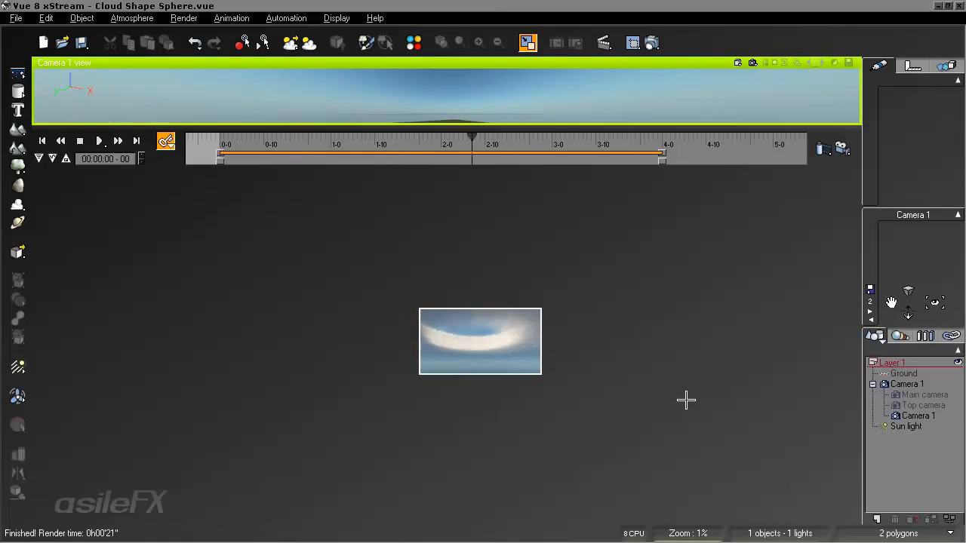
click(81, 140)
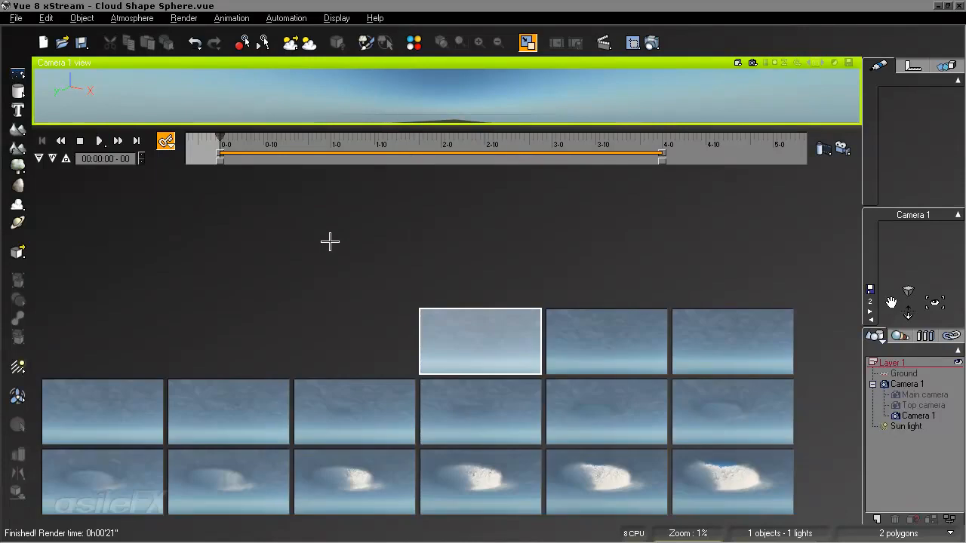
Set the cloud animation's rate of change to 0.5, check the material's Z origin velocity, and accept the atmosphere.
key(F4)
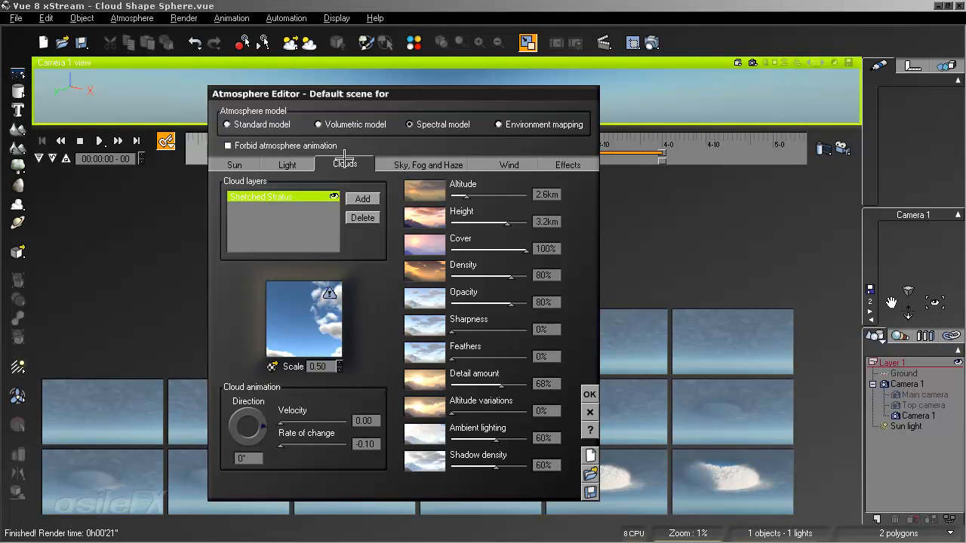
double_click(369, 446)
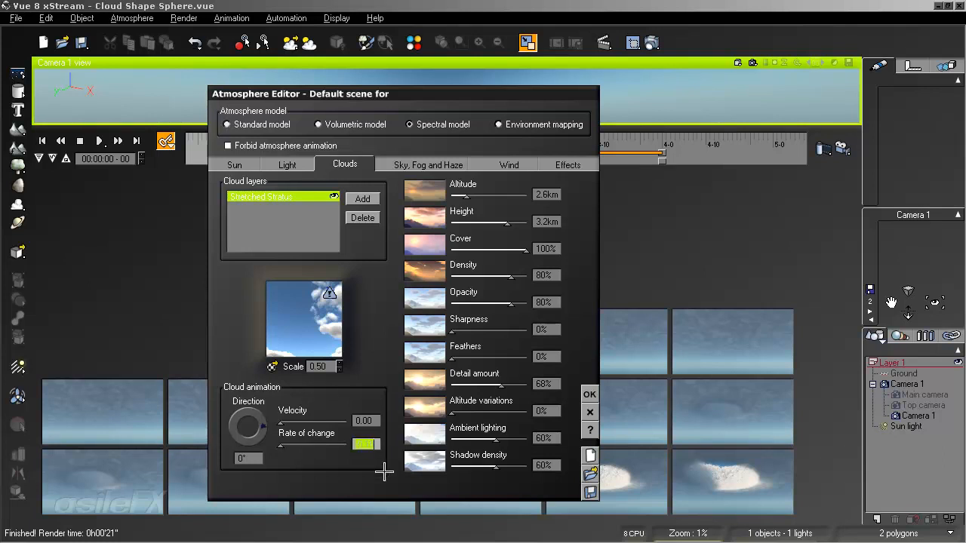
key(BackSpace)
right_click(336, 319)
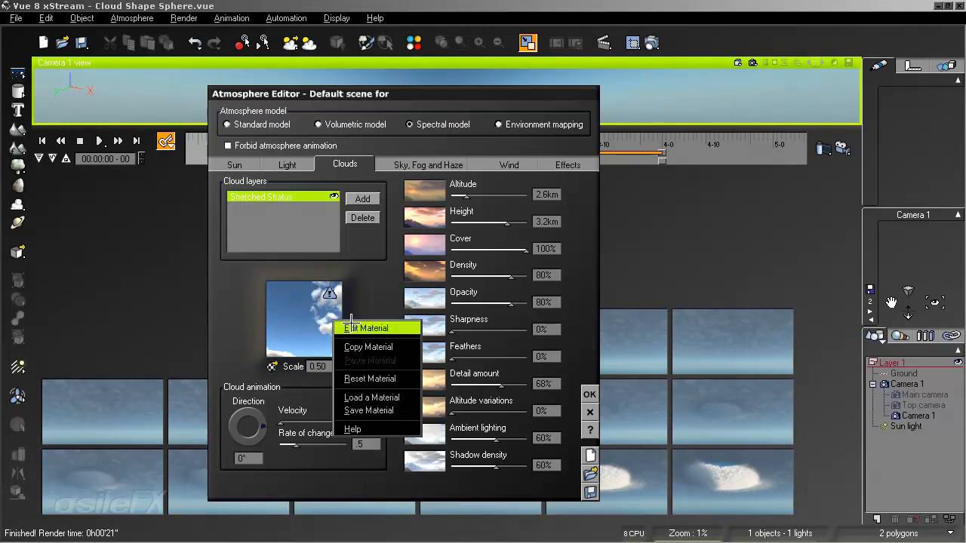
click(355, 326)
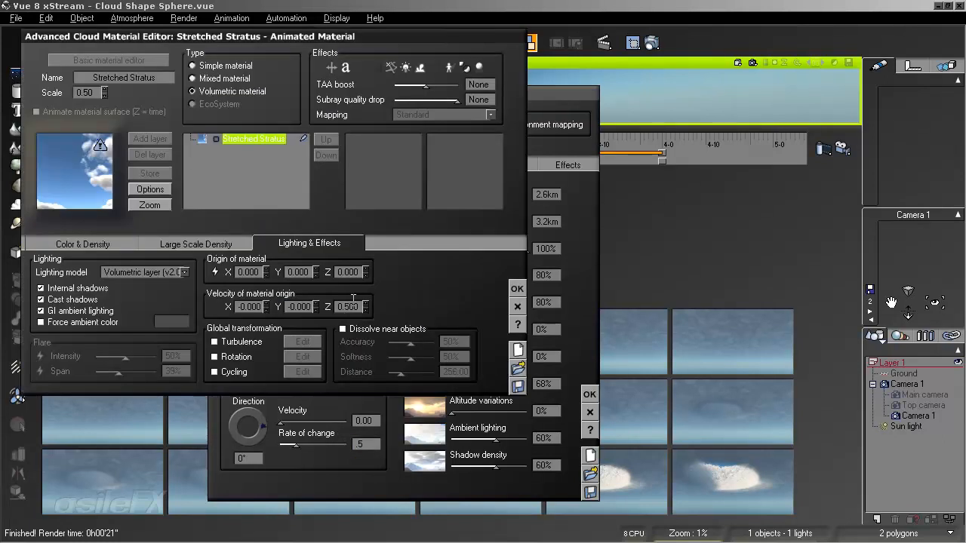
click(516, 288)
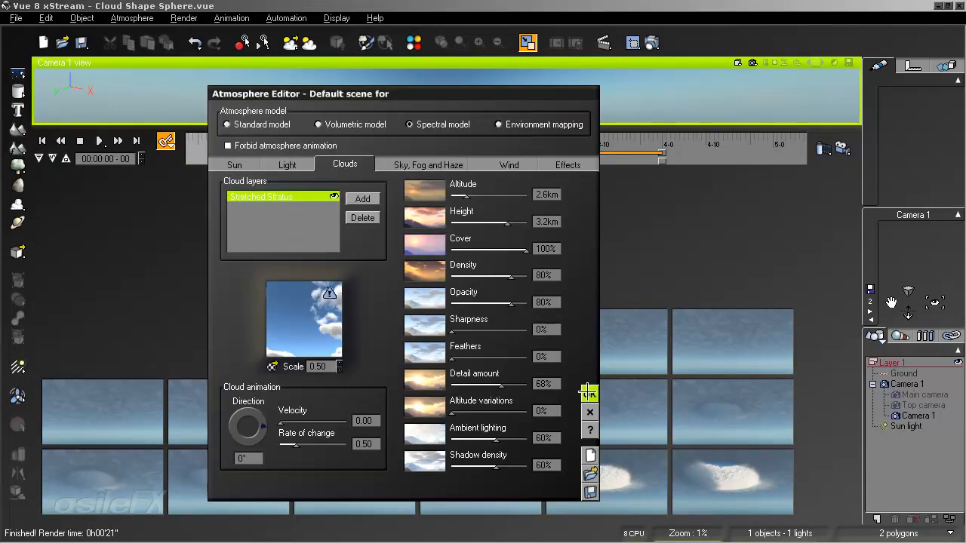
click(588, 392)
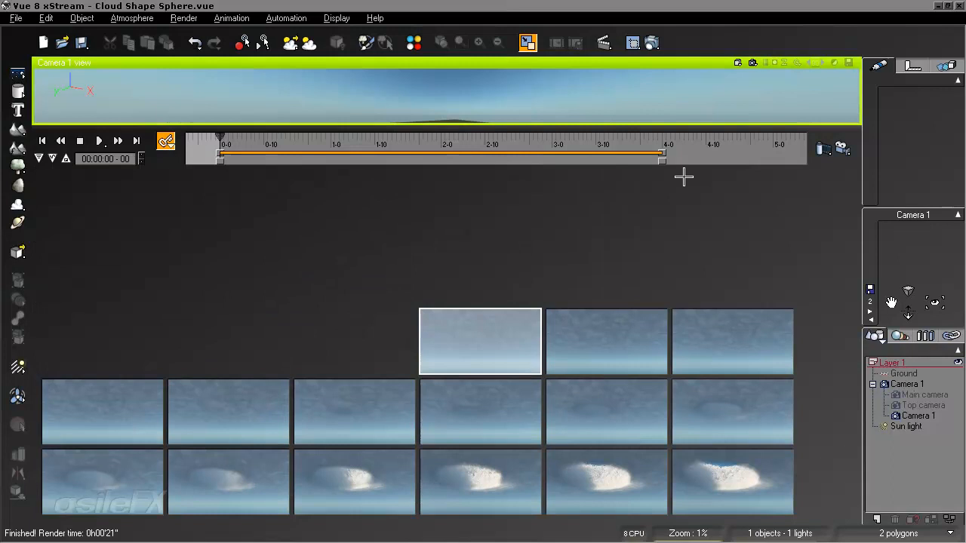
Render the animation preview again, stop its playback and scrub from the start to about 2.5 seconds to examine the cloud.
click(823, 148)
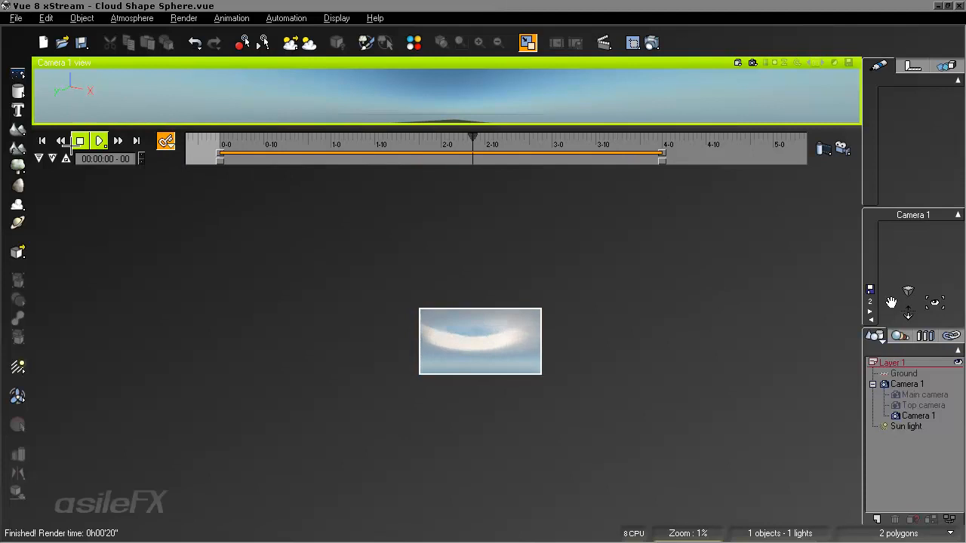
click(81, 141)
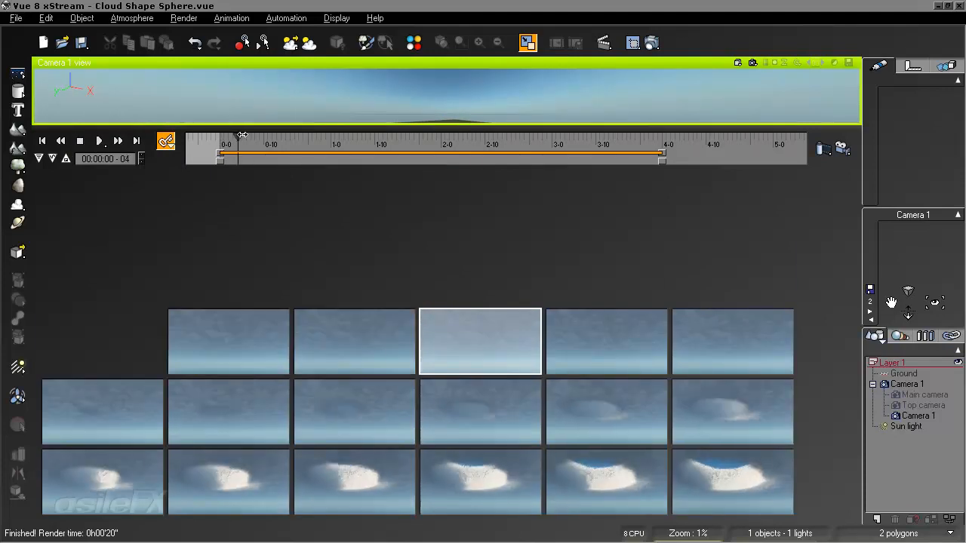
drag(220, 135, 476, 136)
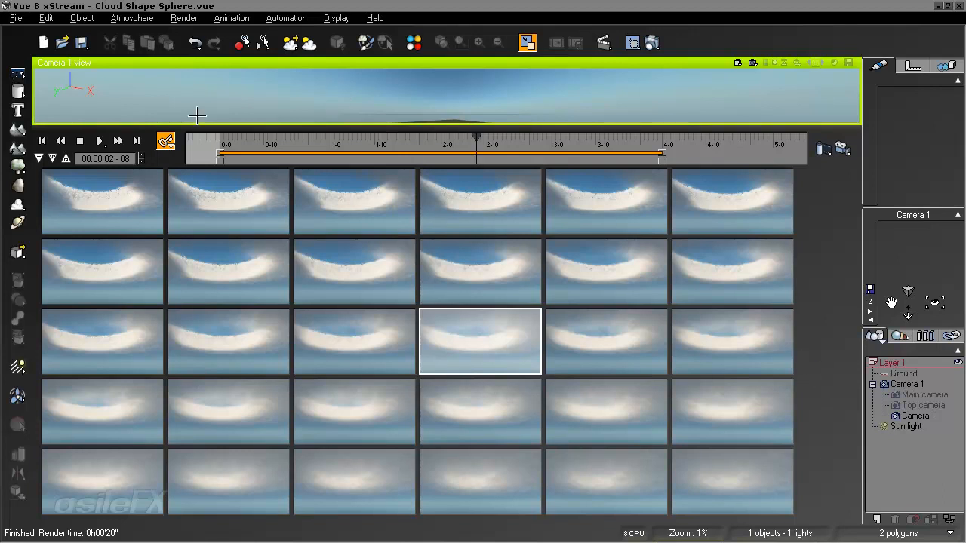
At the first frame, set the Stretched Stratus material's cloud layer detail to 34% scaling and 63% roughness, and accept the material.
click(42, 140)
click(132, 18)
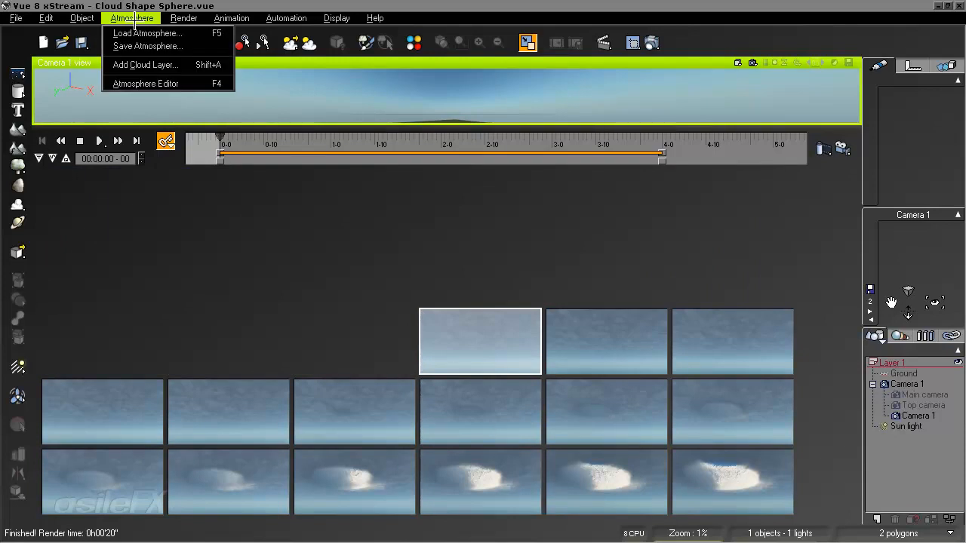
click(137, 81)
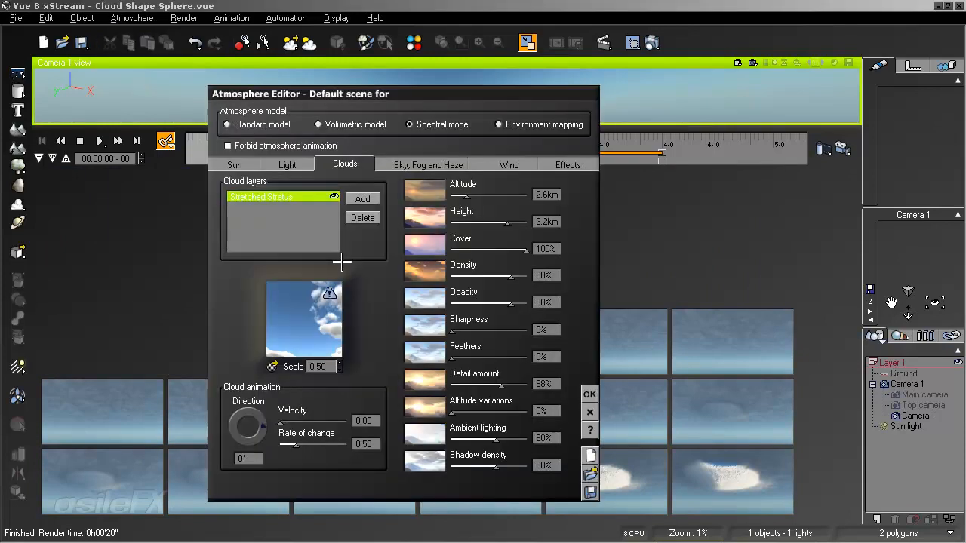
double_click(304, 319)
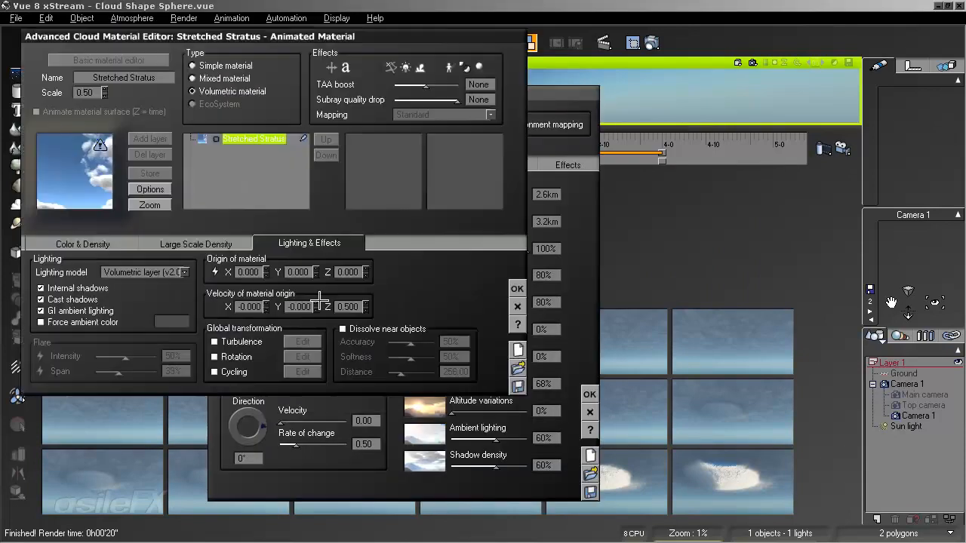
click(110, 249)
drag(289, 289, 305, 275)
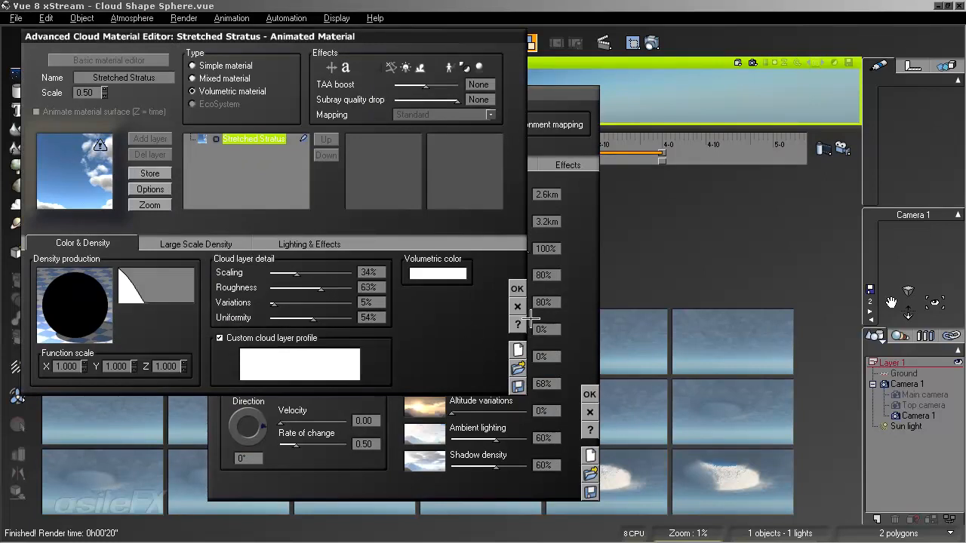
click(517, 289)
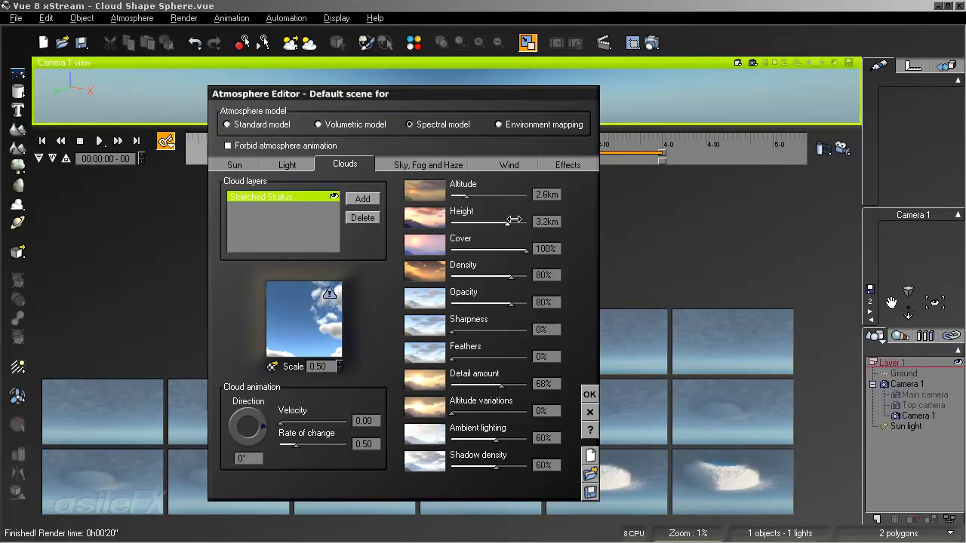
Animate the cloud layer's height from 1.1 km at the first frame to 6 km at 4 seconds, accepting the atmosphere each time.
drag(514, 221, 496, 221)
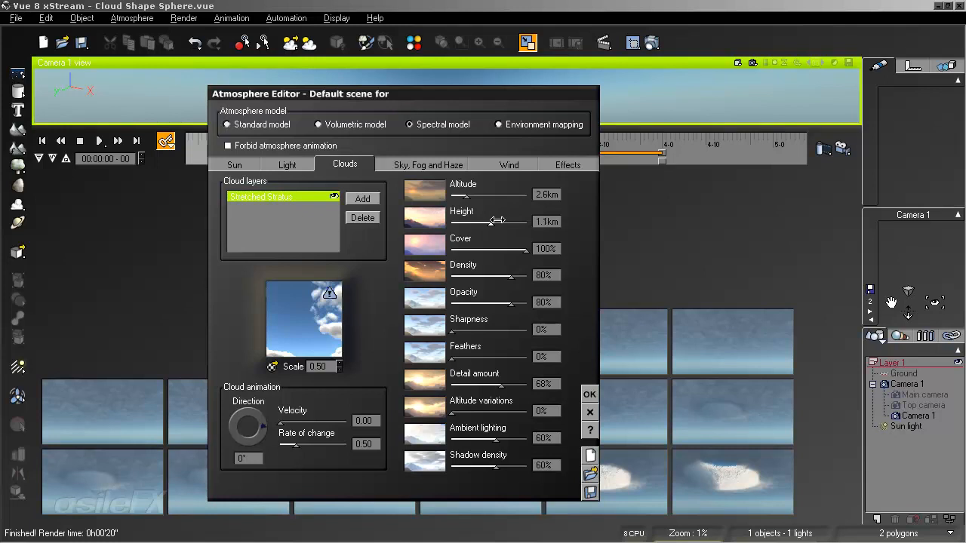
click(589, 394)
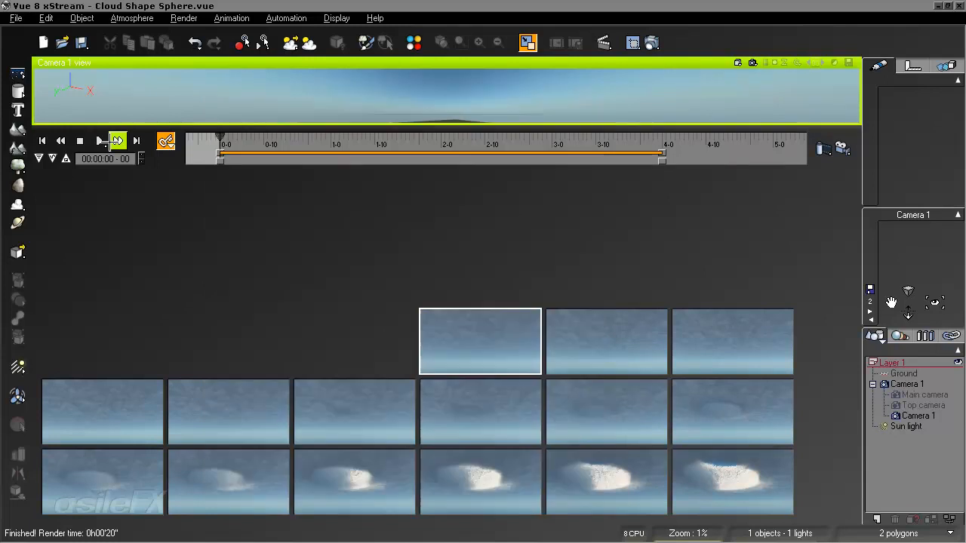
click(133, 140)
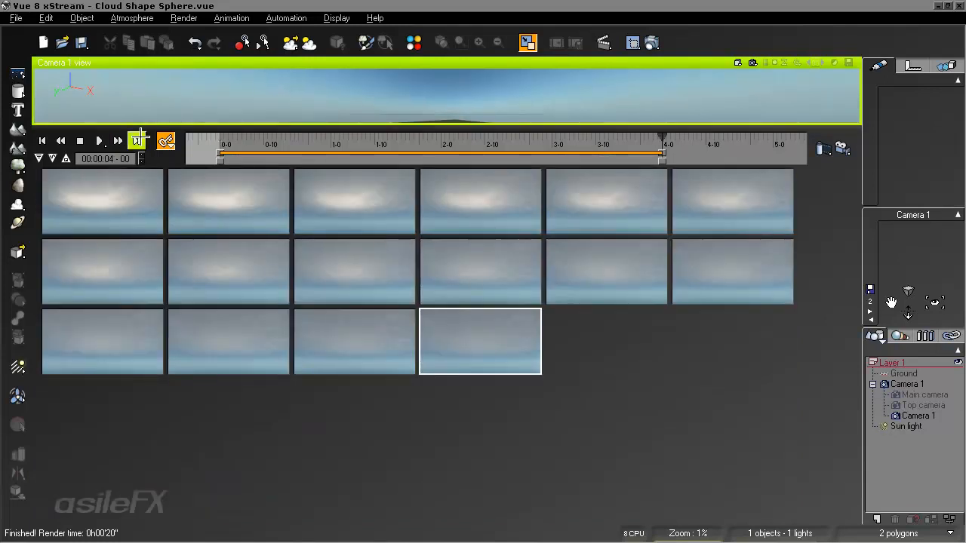
click(129, 19)
click(151, 83)
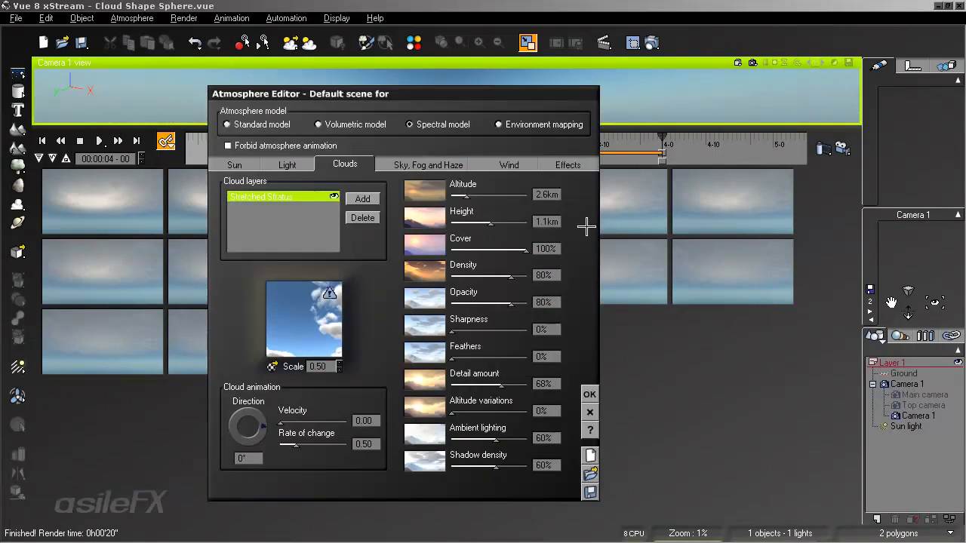
drag(483, 221, 519, 221)
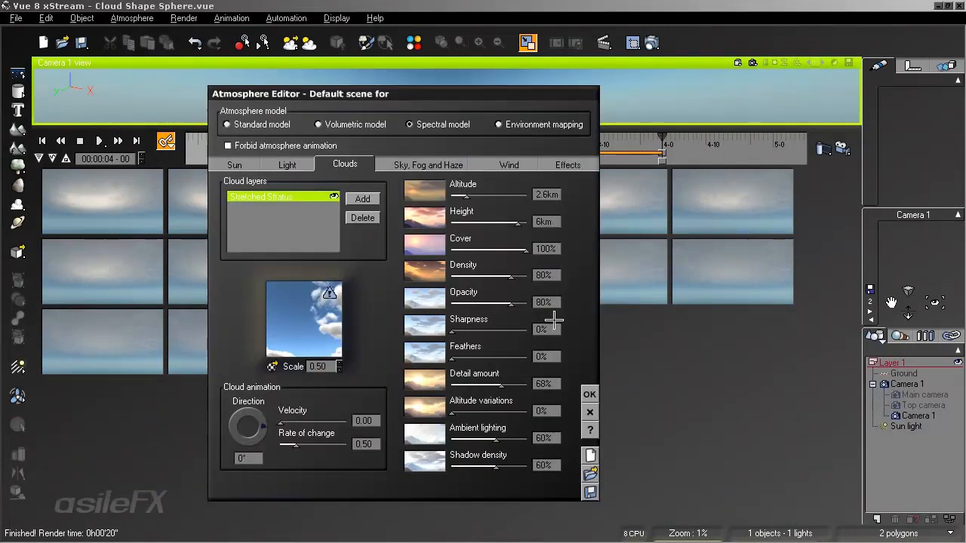
click(589, 394)
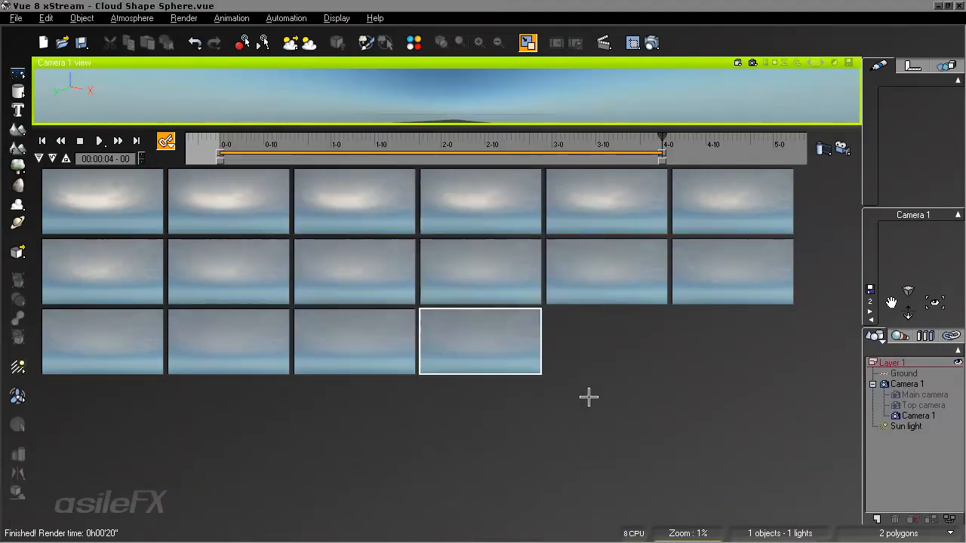
Return to the first frame and reopen the atmosphere settings to check the cloud layer's height there.
click(42, 137)
click(132, 18)
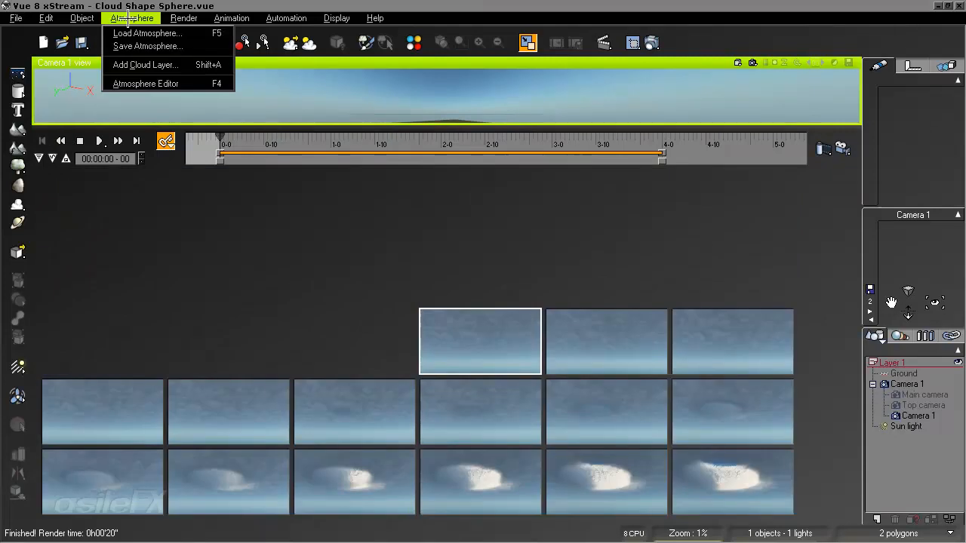
click(151, 83)
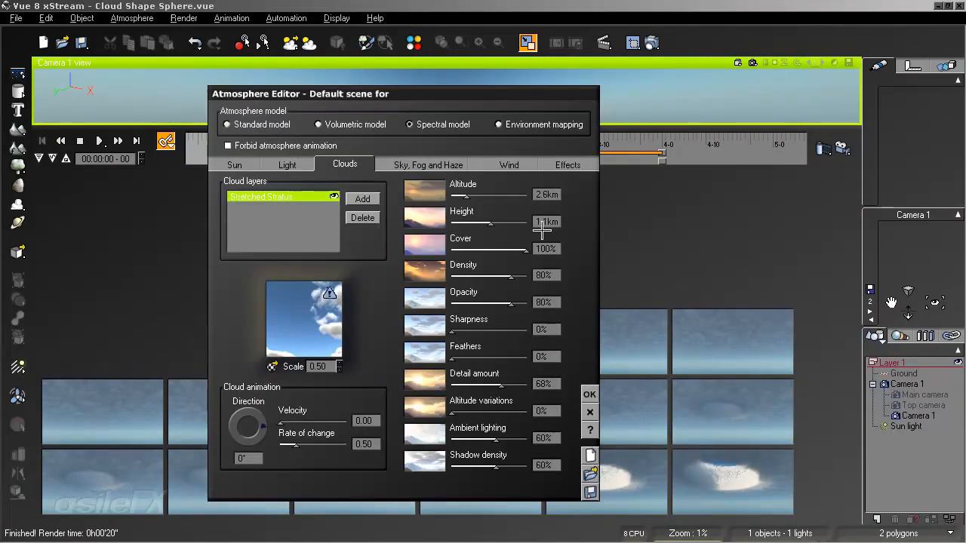
Accept the atmosphere settings and expand the timeline to show both the animated properties and the curve graph.
click(589, 394)
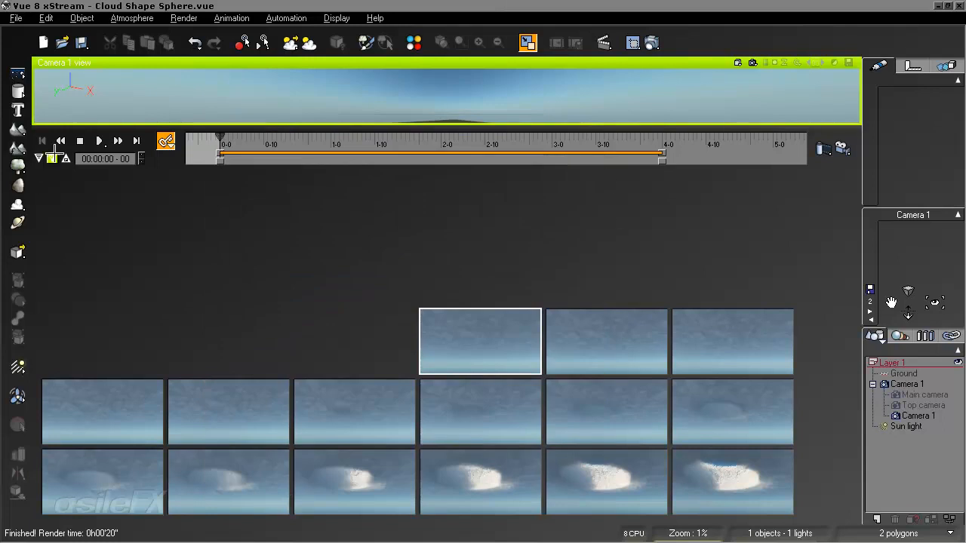
click(51, 158)
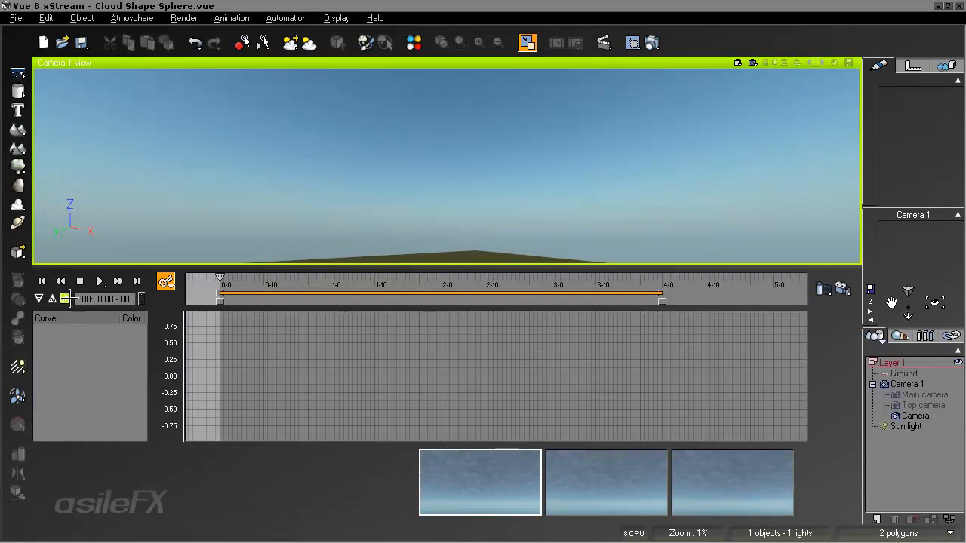
click(66, 299)
click(67, 379)
click(51, 347)
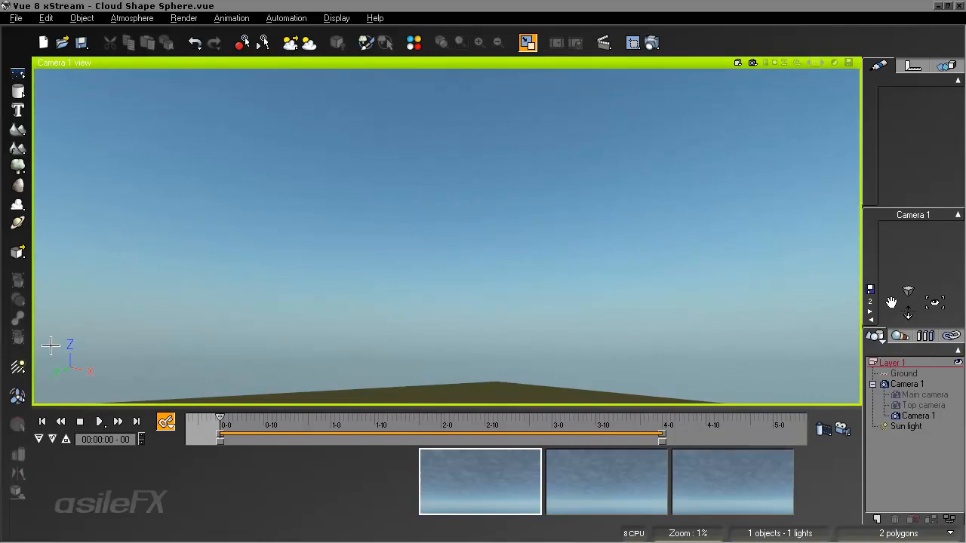
click(52, 440)
click(39, 350)
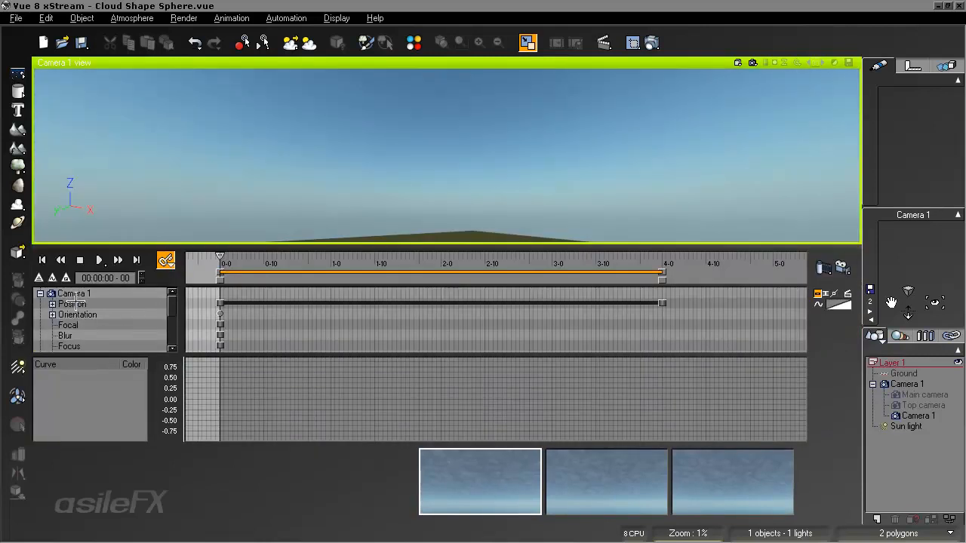
Collapse Camera 1's animation properties, examine the Atmosphere track's keyframes and time curve, and hide the property list and curve graph again.
click(40, 293)
click(81, 304)
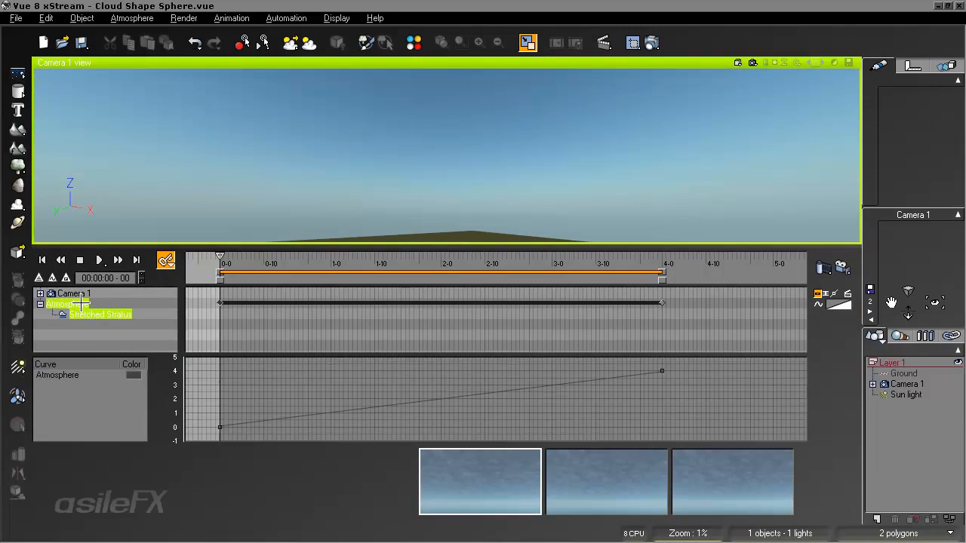
click(116, 340)
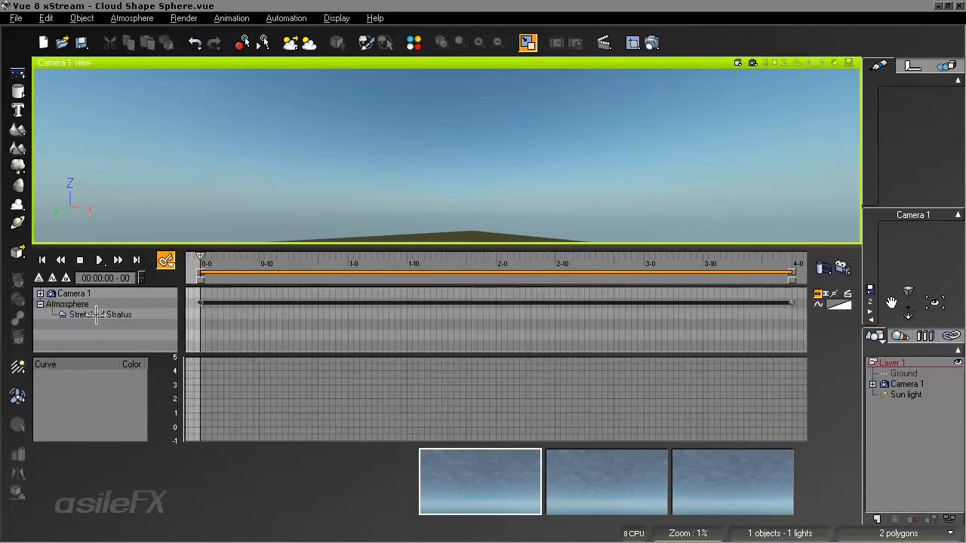
click(73, 304)
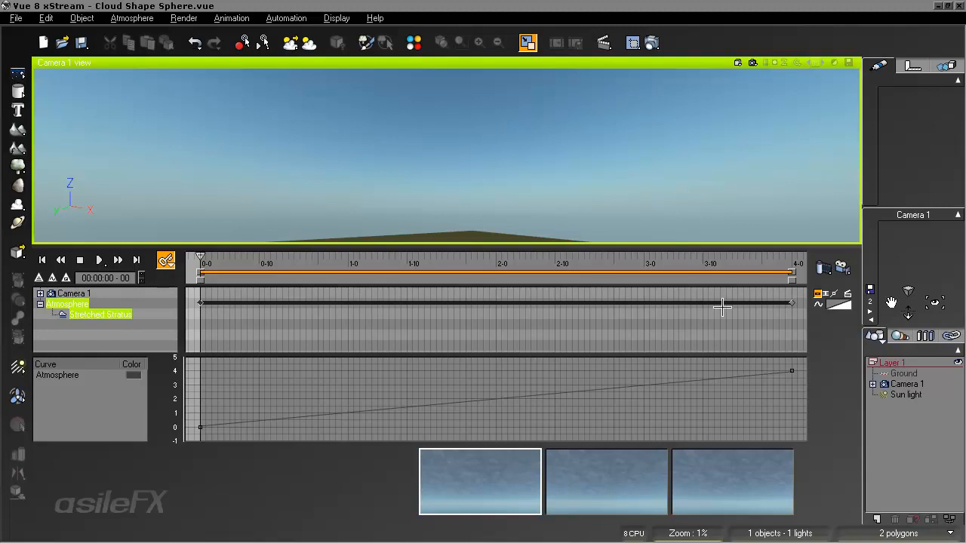
click(52, 277)
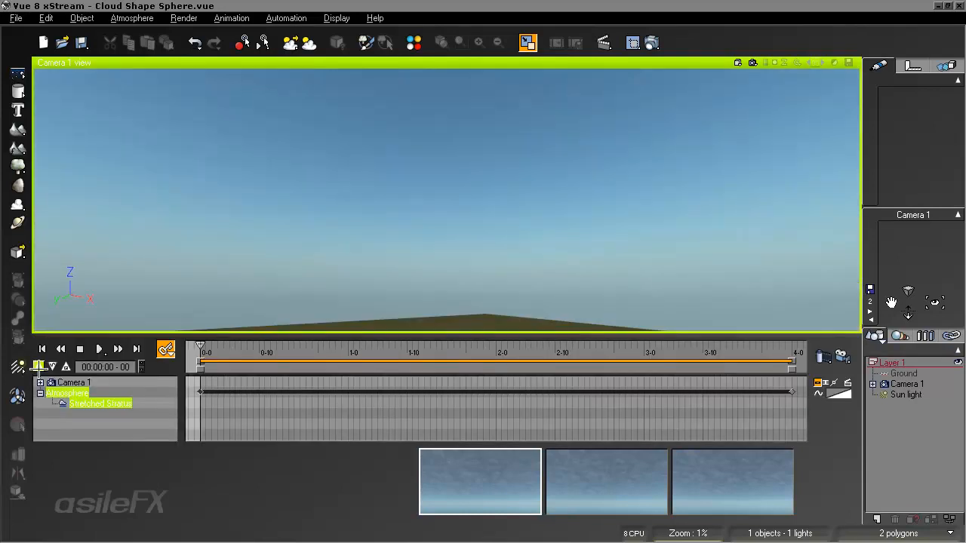
click(38, 367)
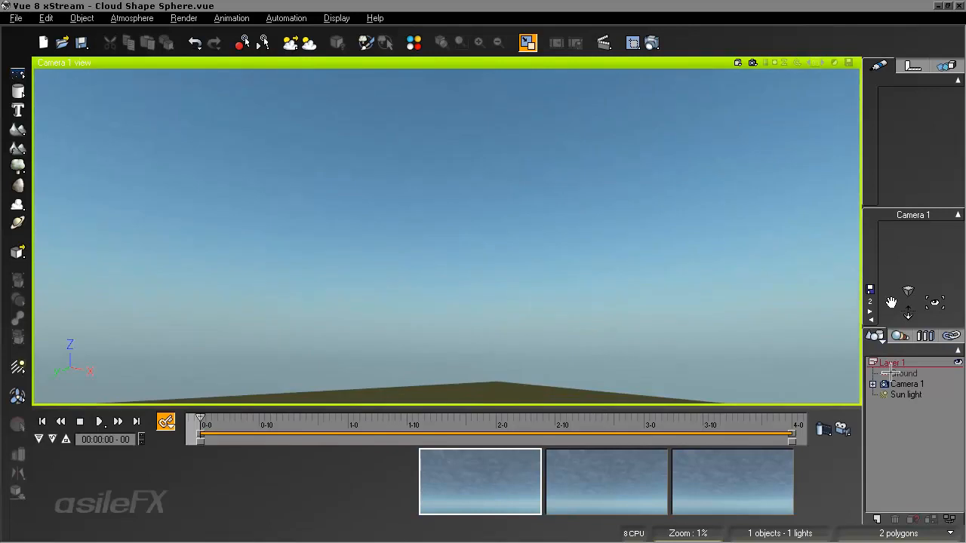
Render a new animation preview with the cloud height changes, scrub to 1 second 6 frames, and return to the first frame.
click(823, 429)
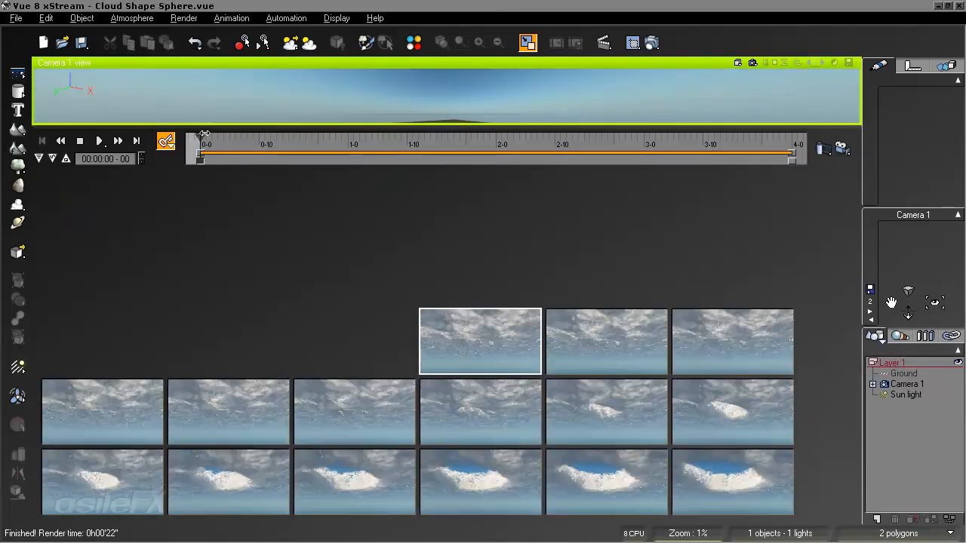
drag(201, 138, 384, 144)
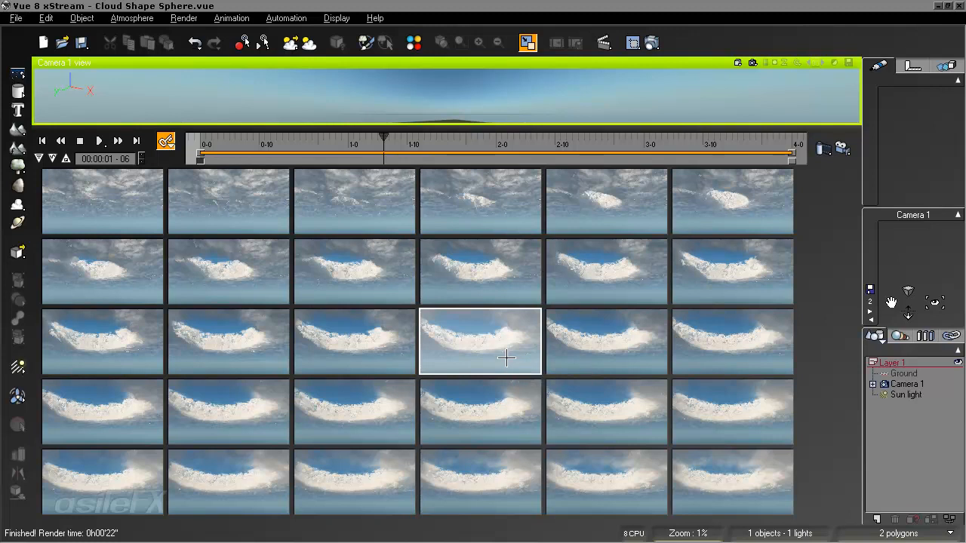
drag(383, 142, 200, 157)
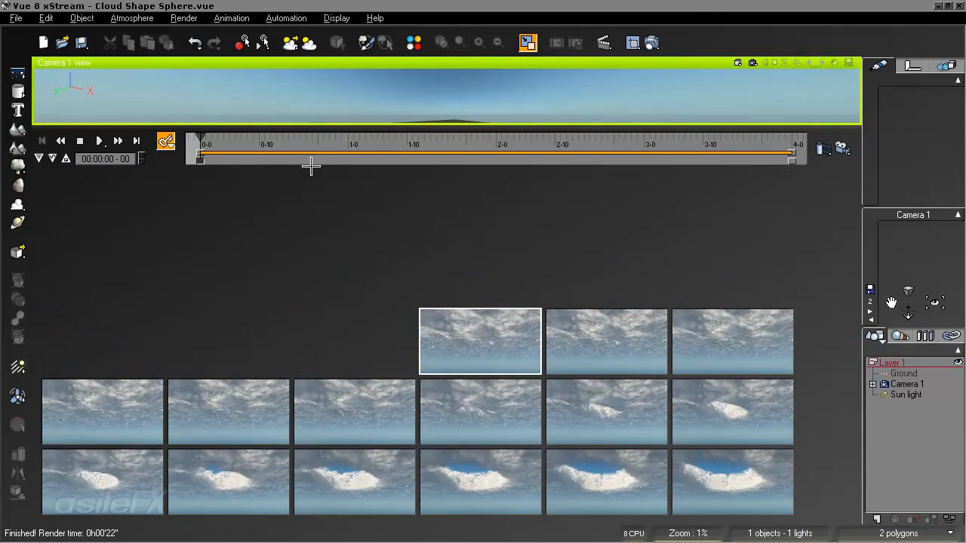